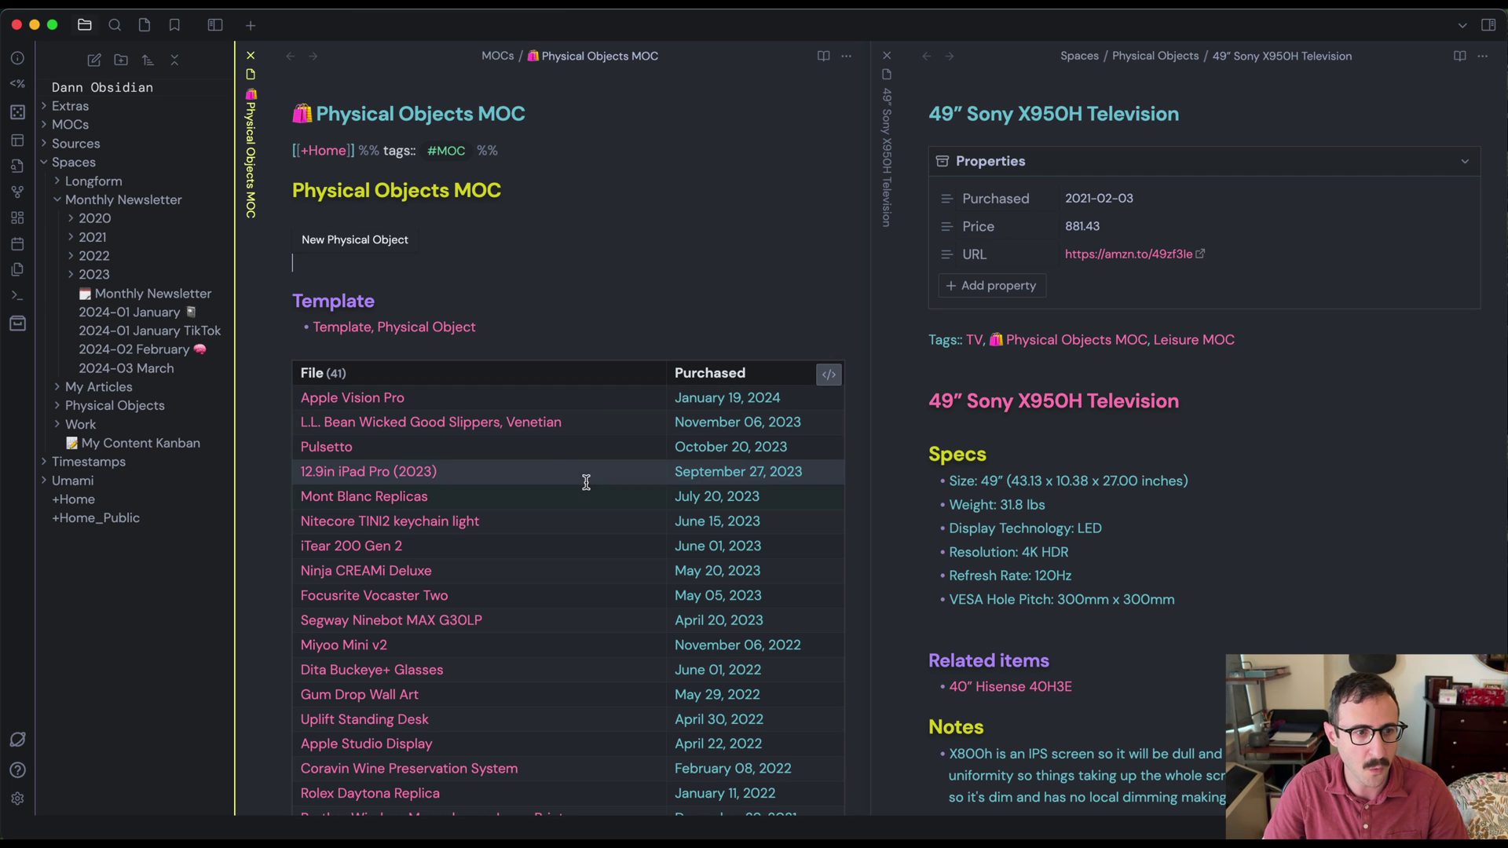
left_click(361, 355)
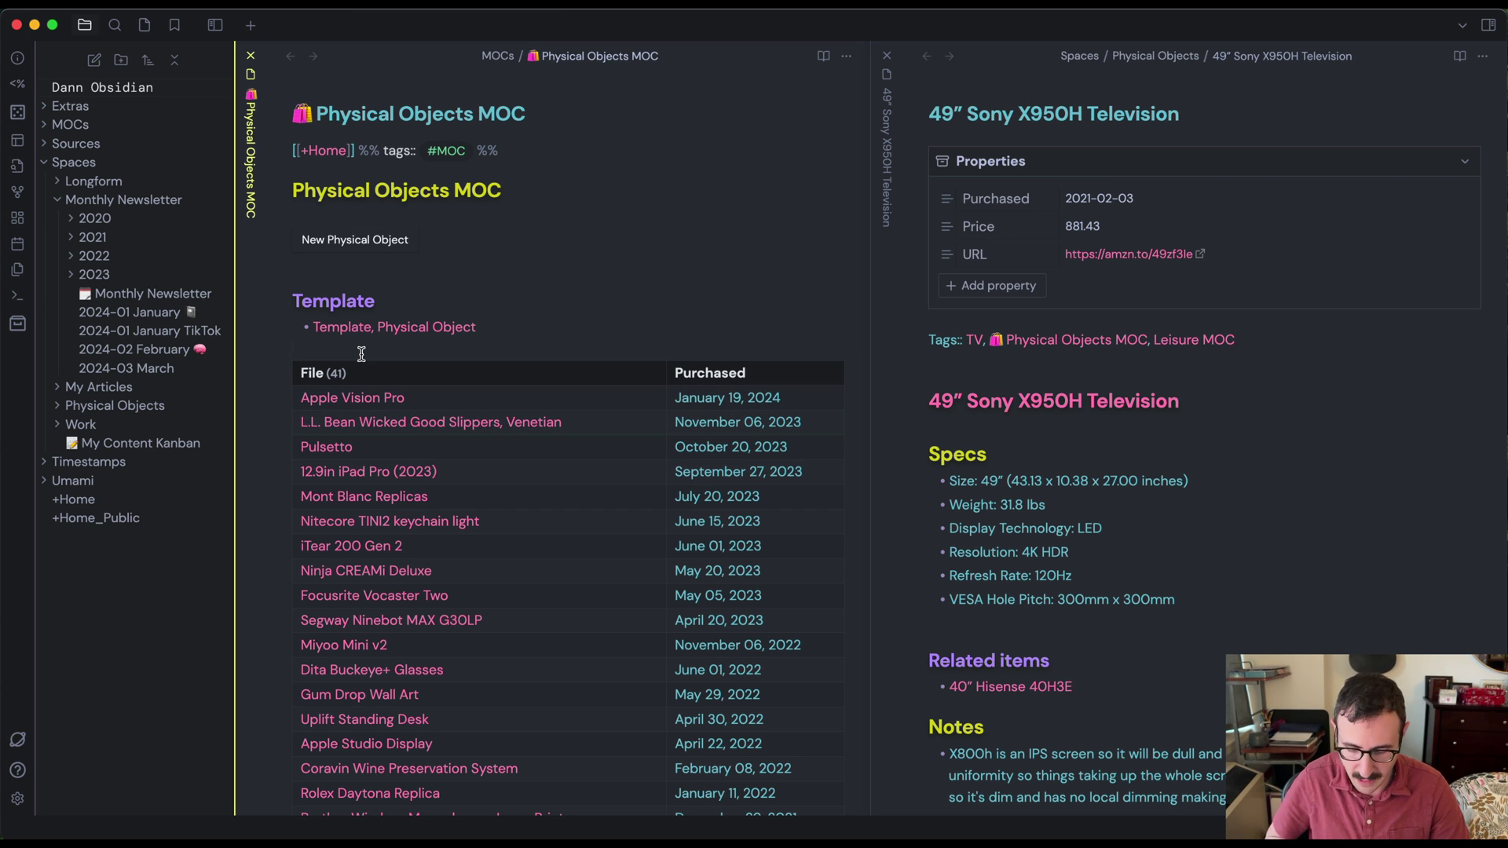
key("Down")
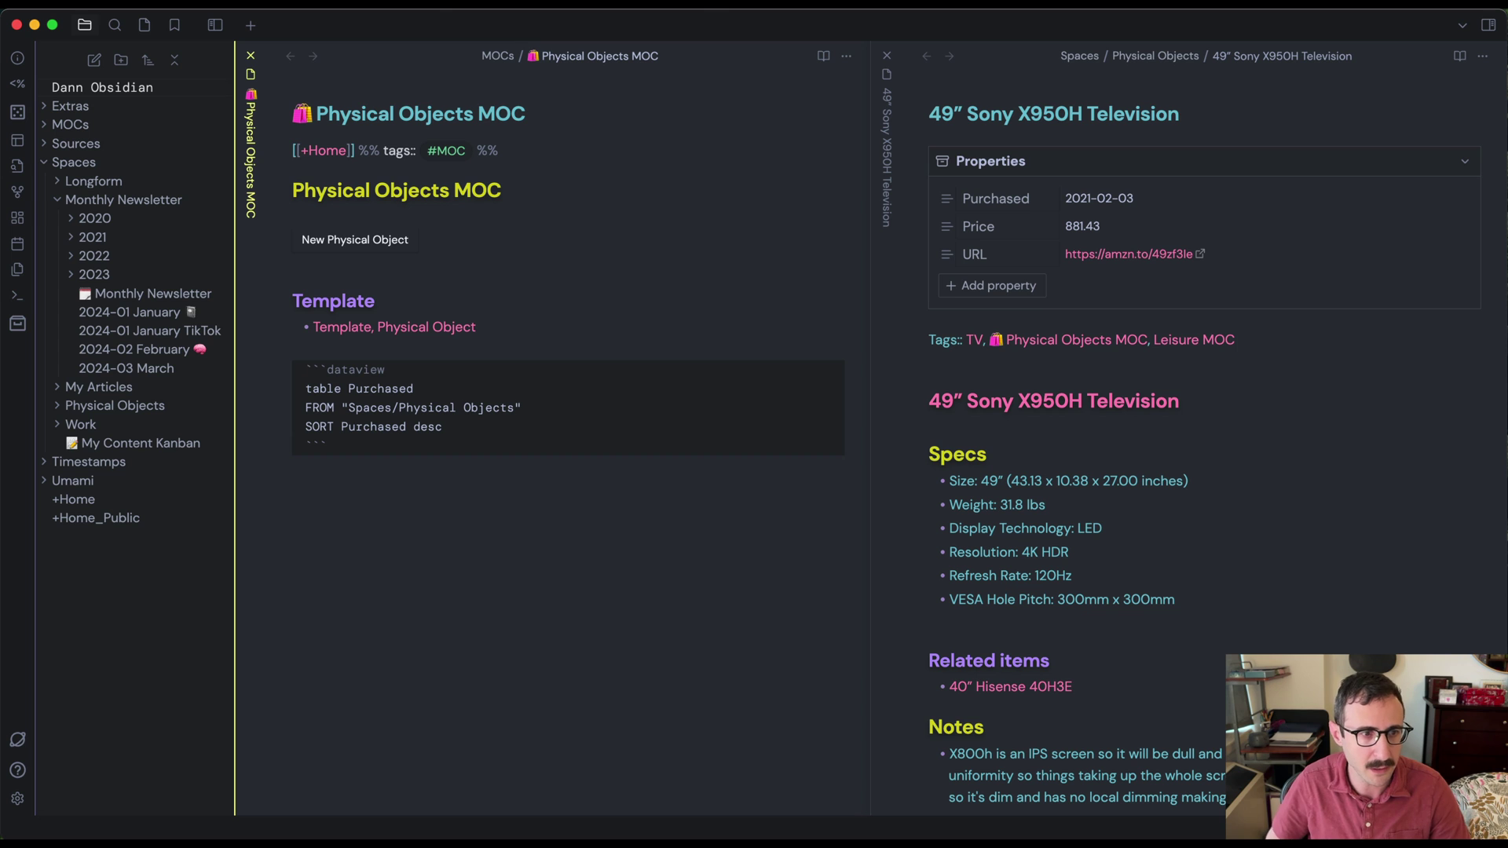
key("Up")
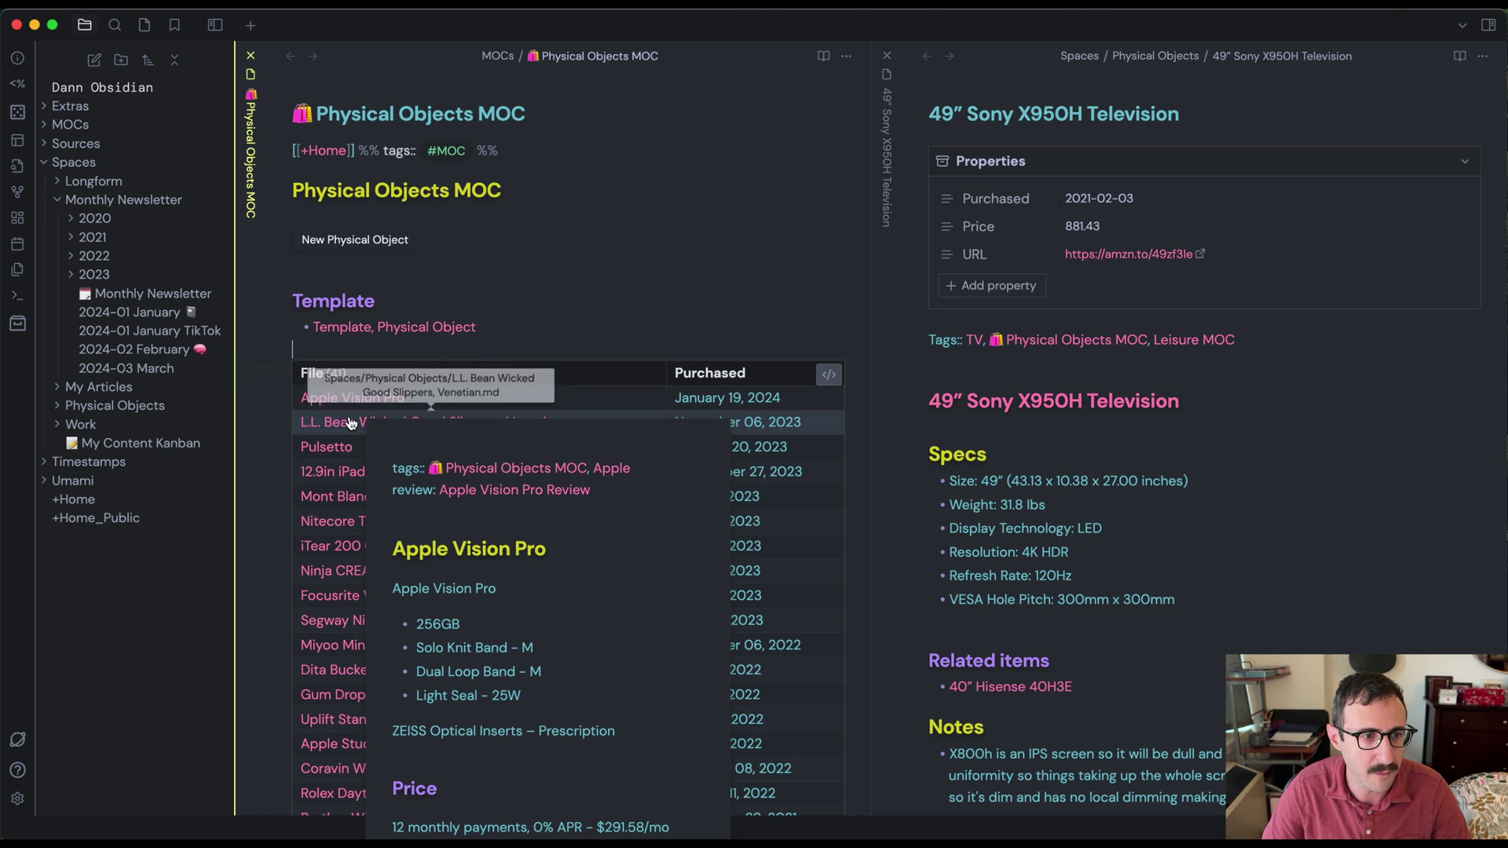
mouse_move(350, 425)
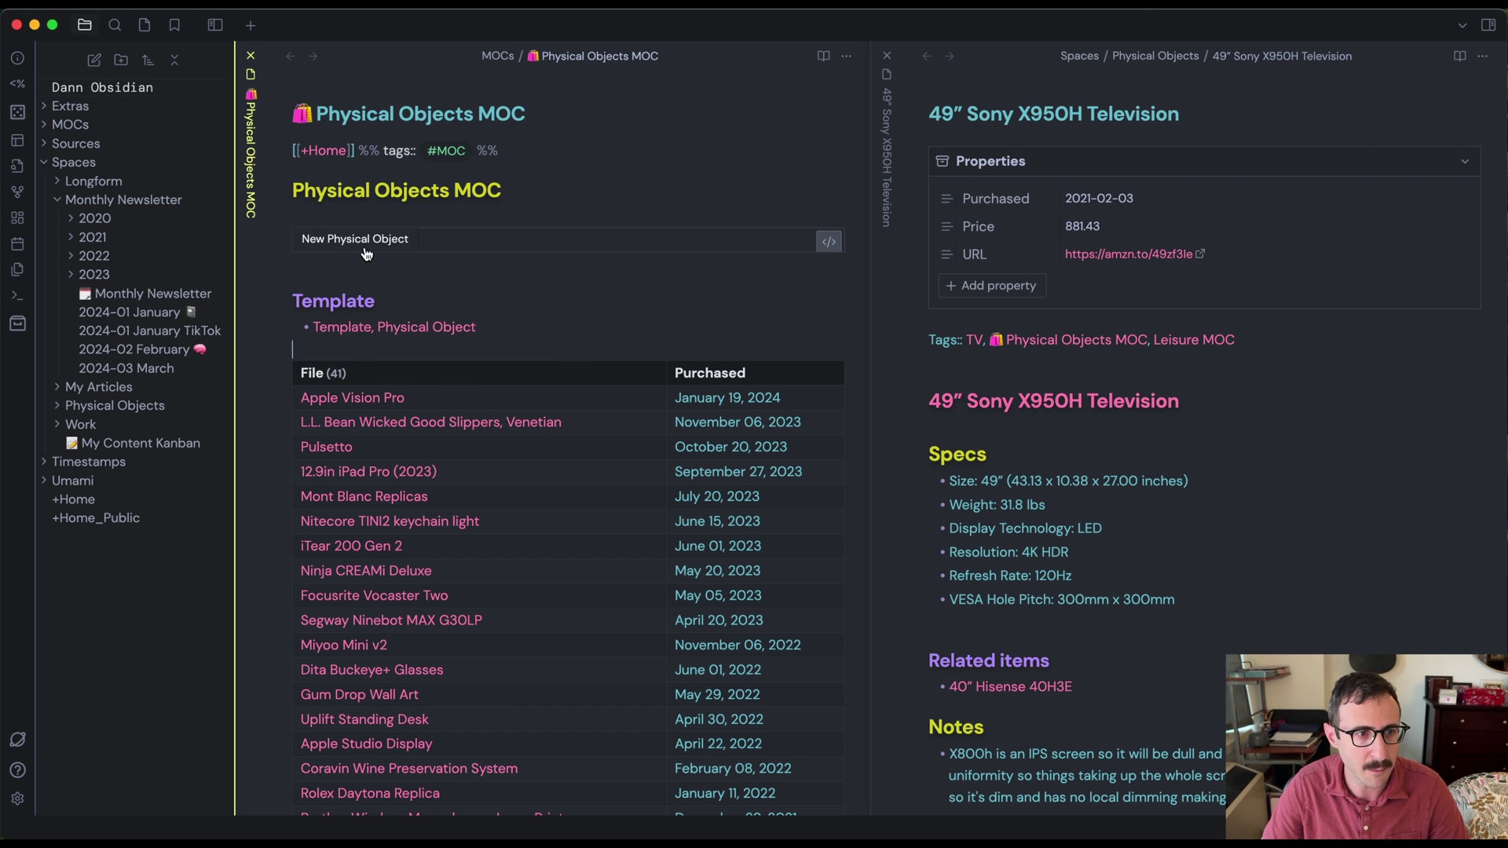
key("Up")
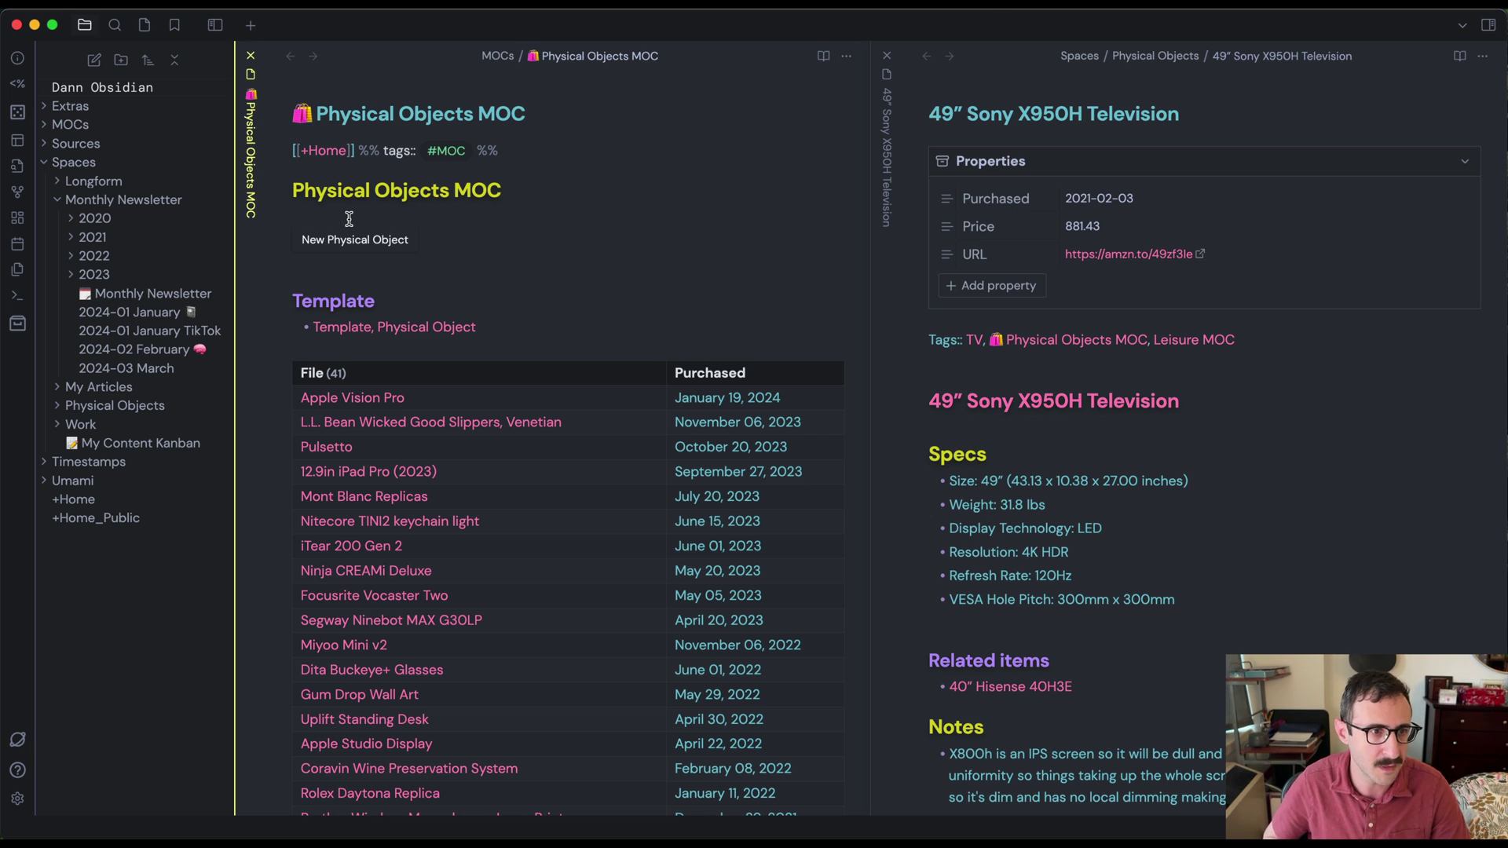
key("Down")
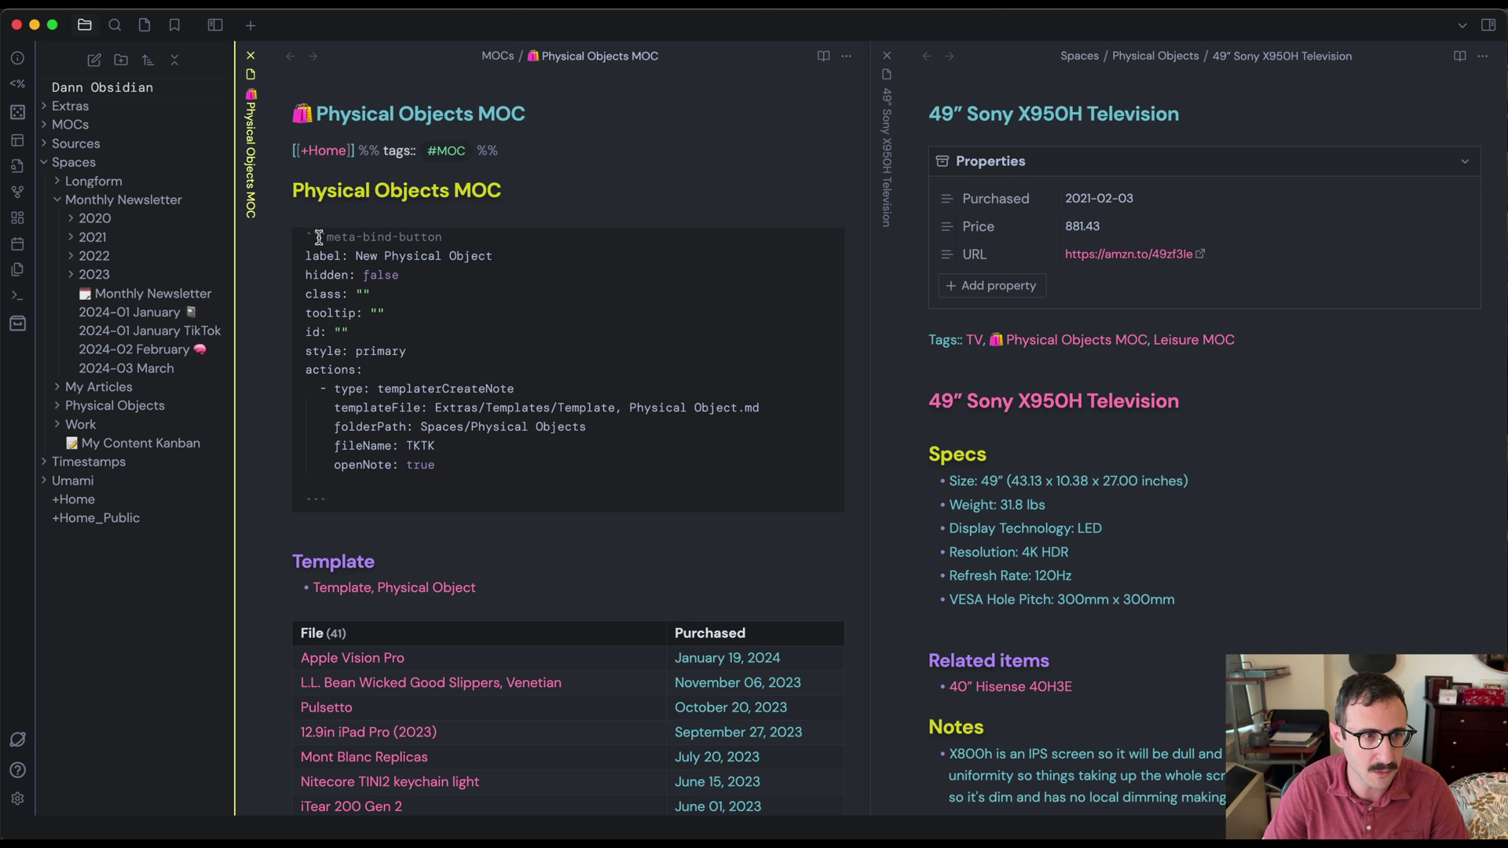
left_click_drag(319, 236, 398, 237)
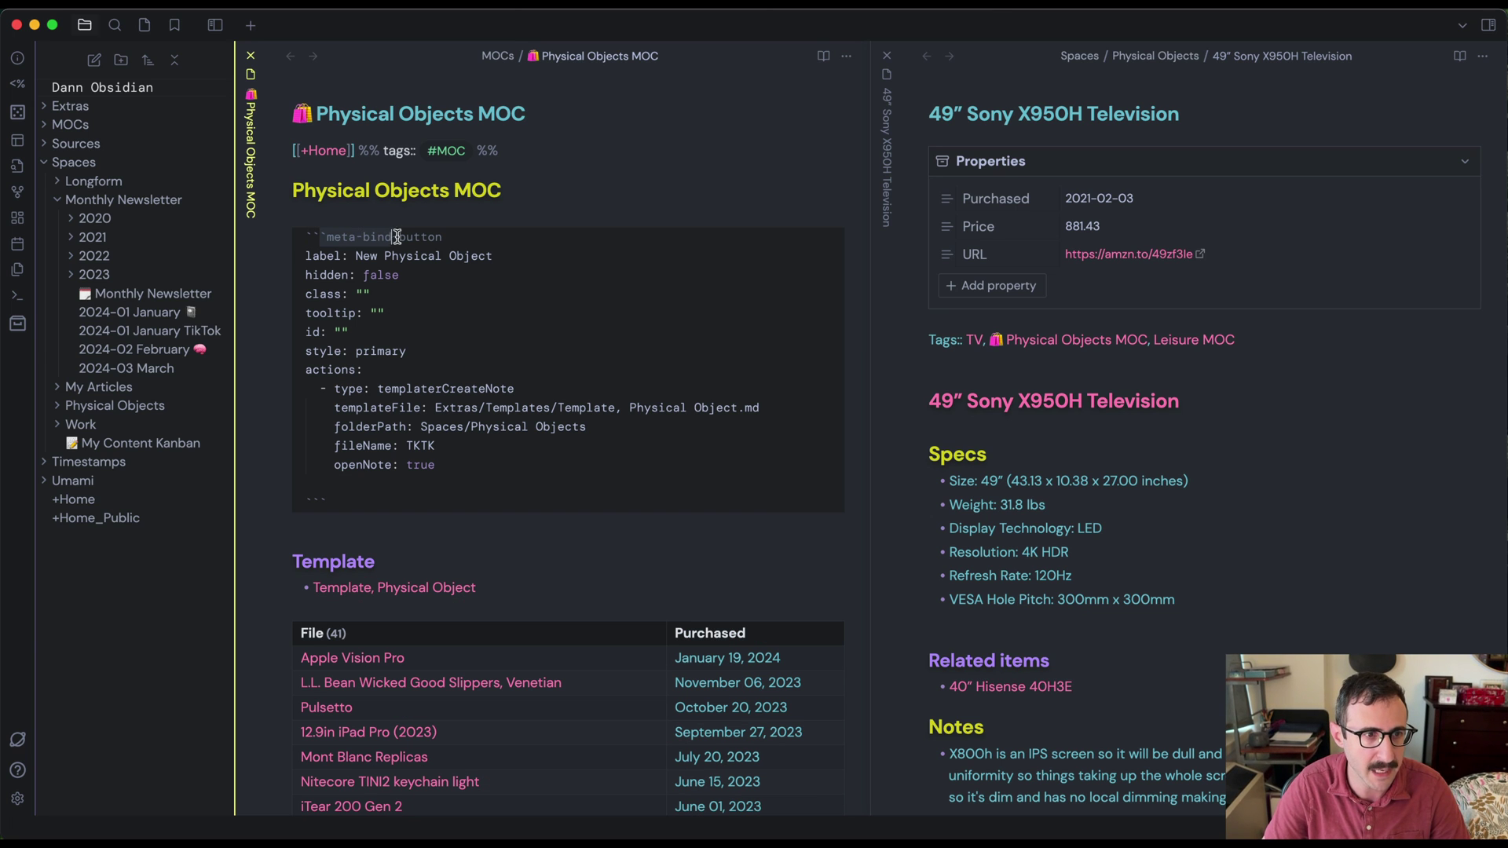
left_click(359, 214)
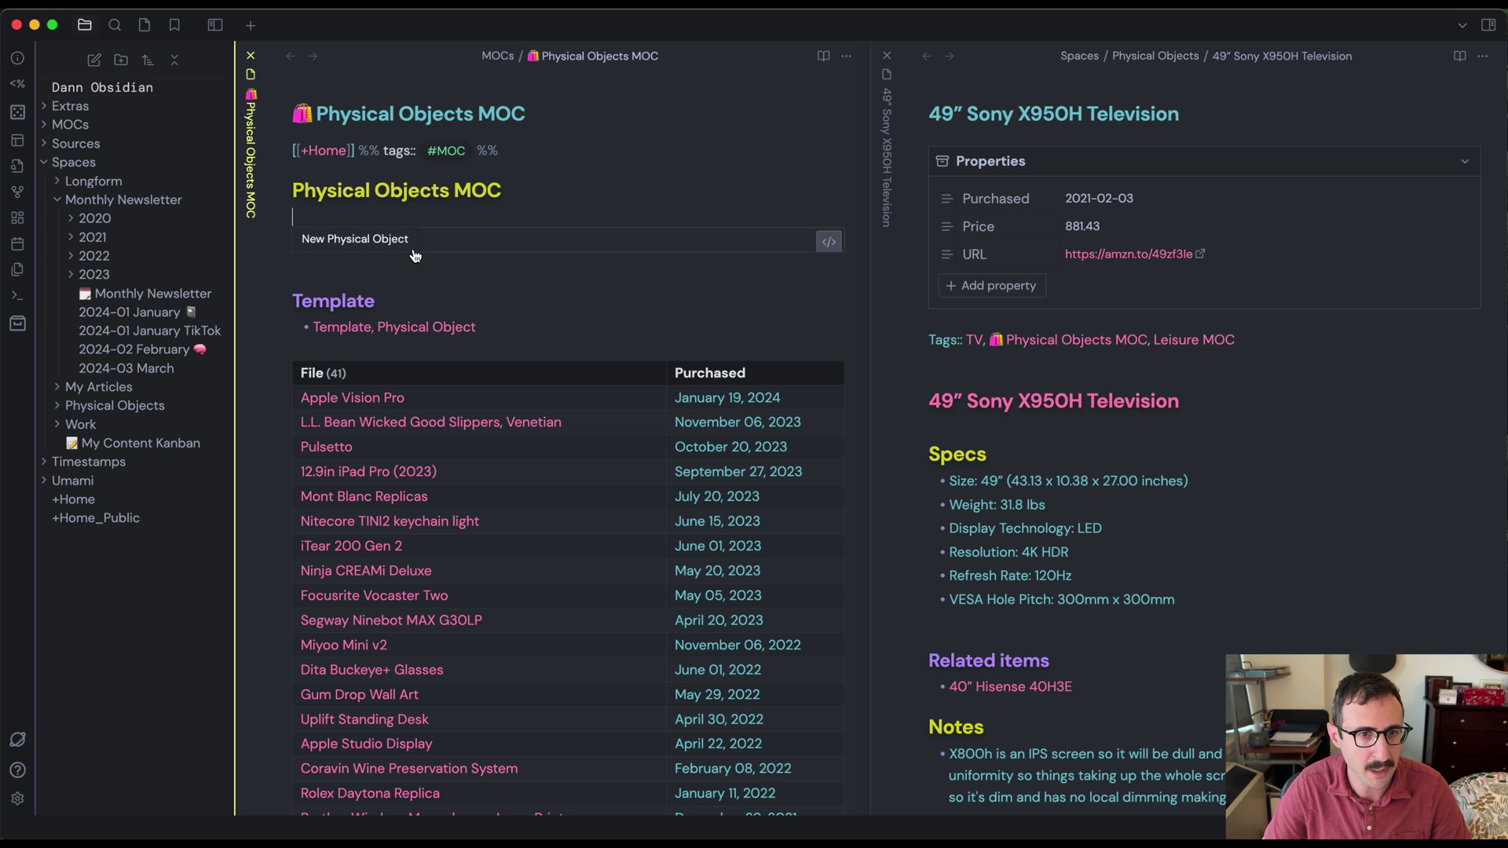
left_click(1242, 547)
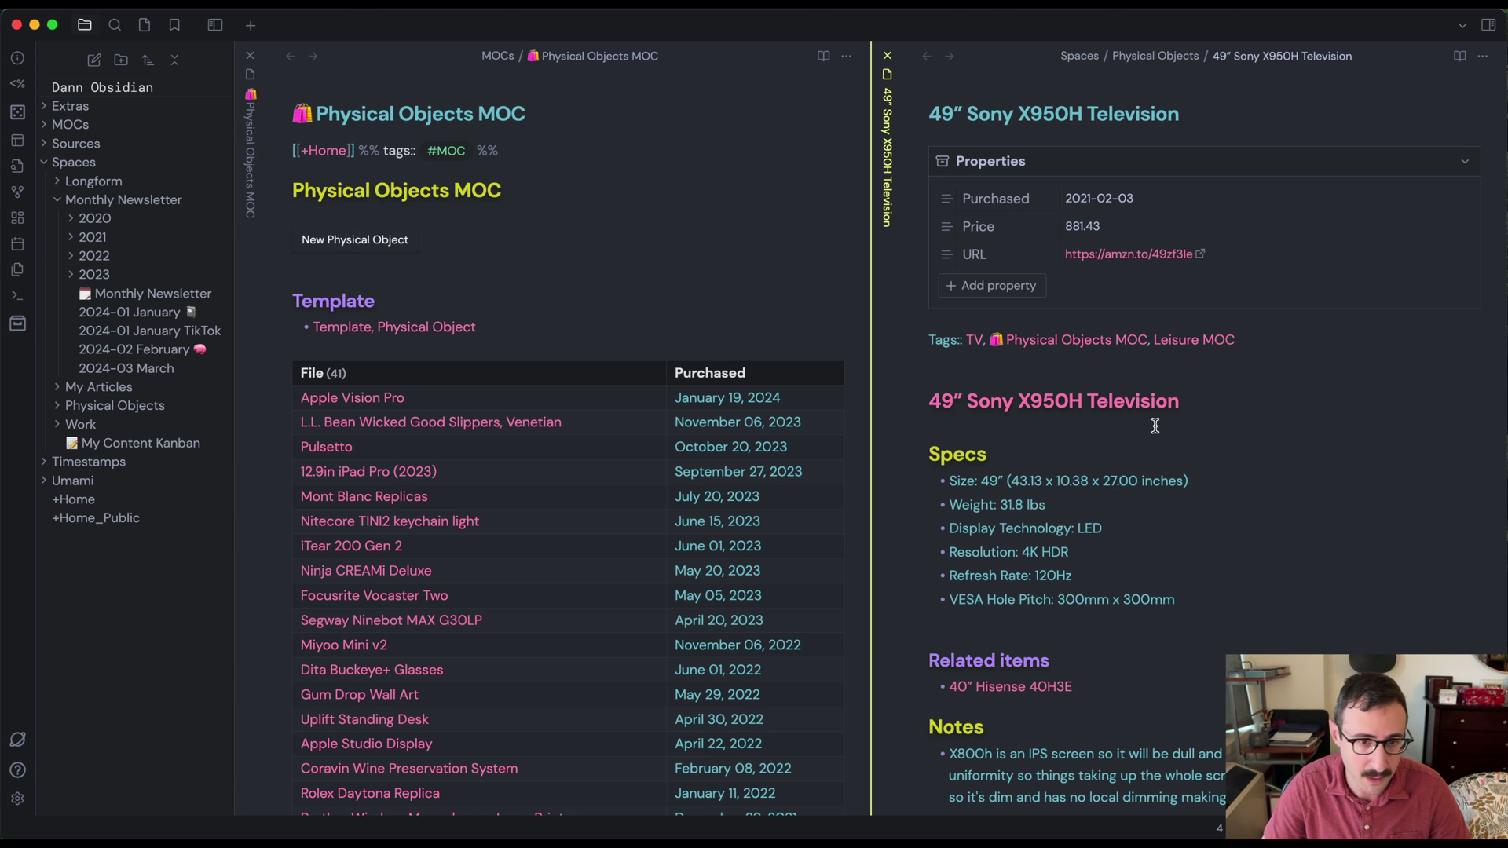
scroll(1183, 455, "down", 3)
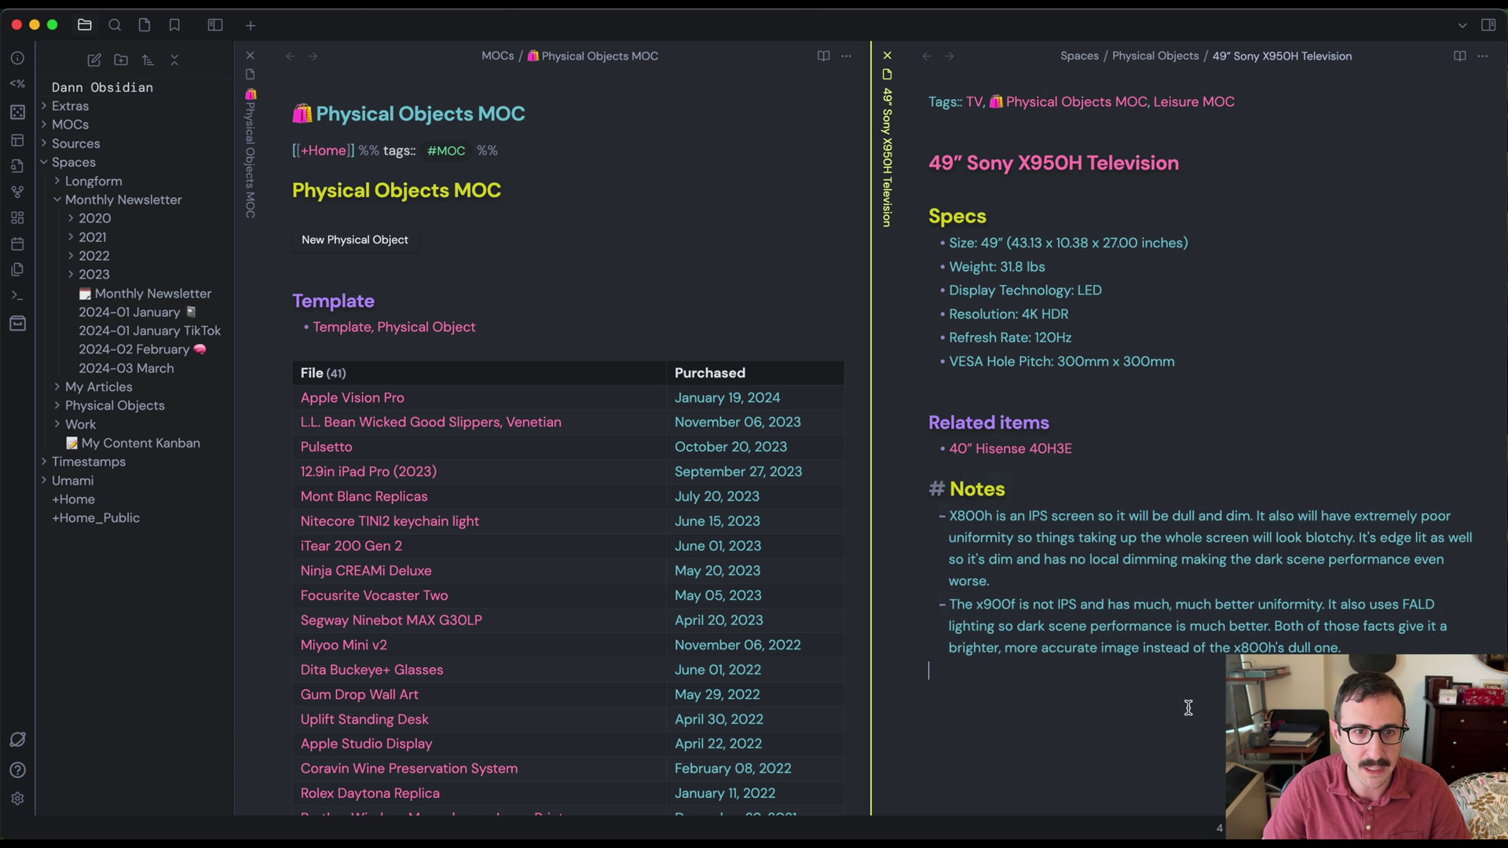
scroll(1190, 707, "up", 3)
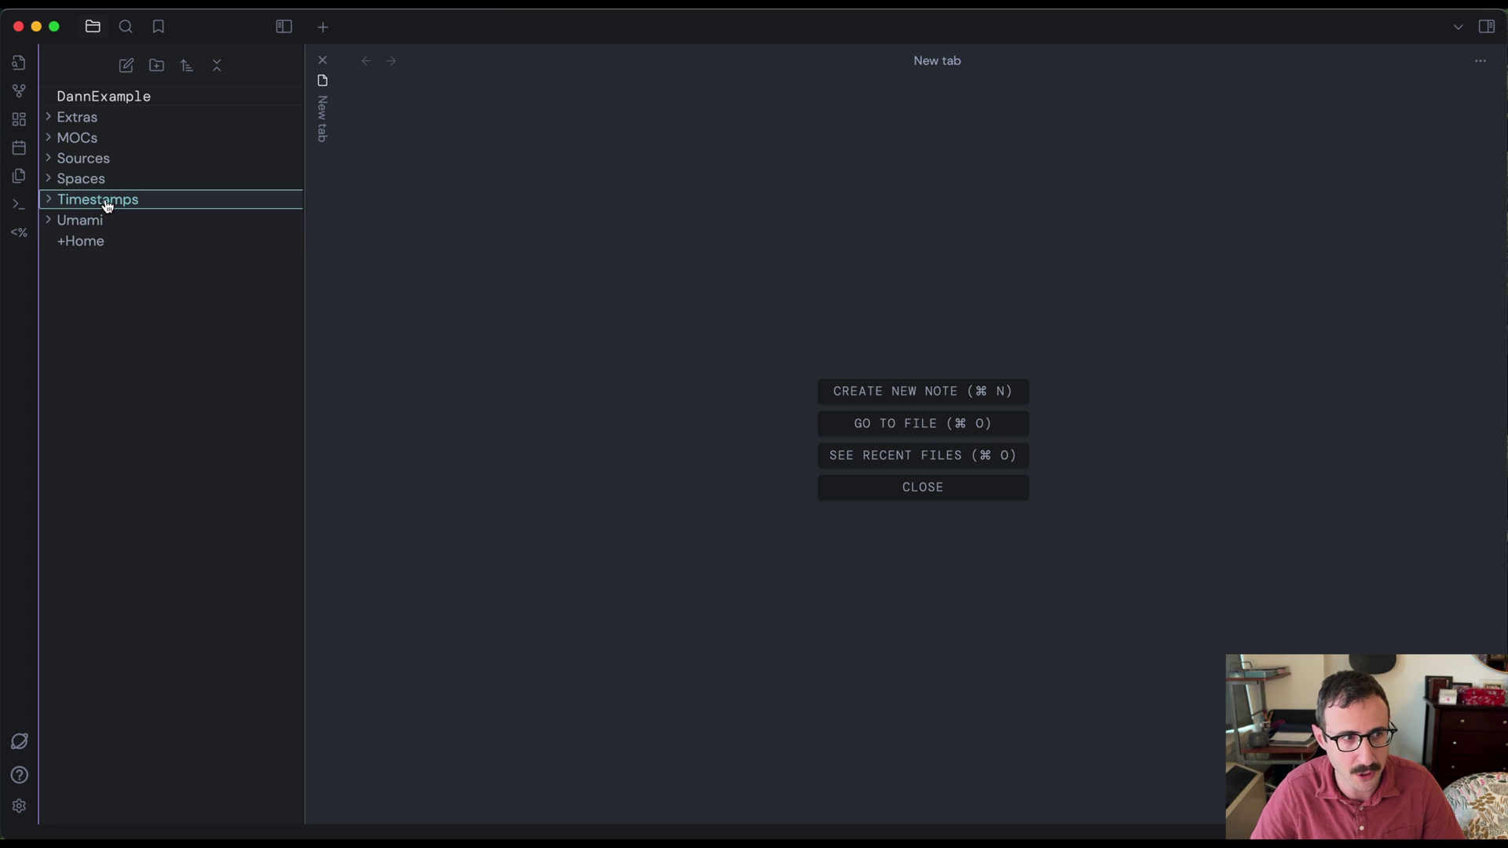
left_click(49, 142)
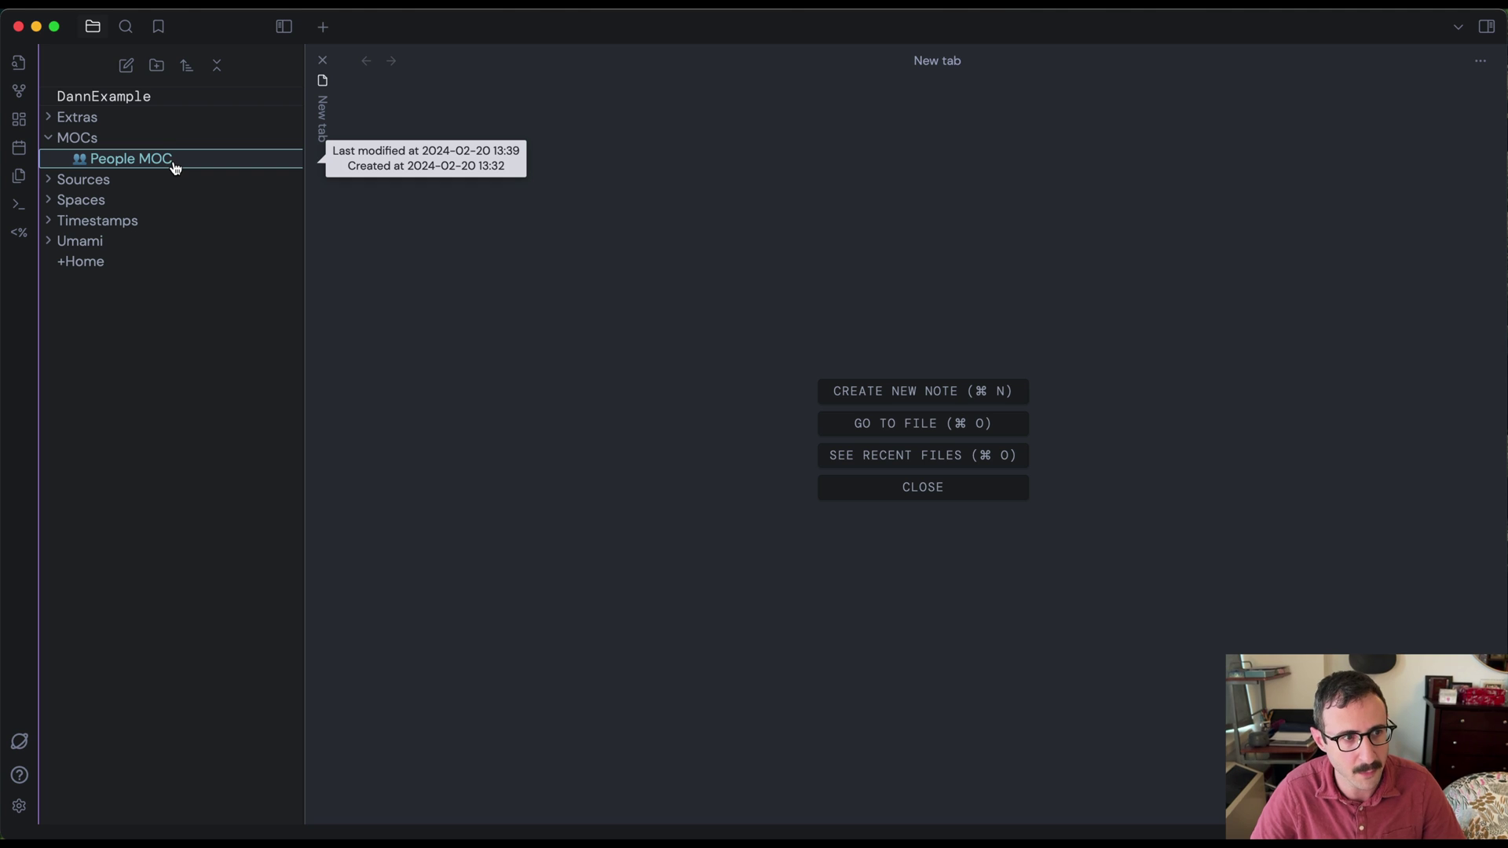
left_click(49, 203)
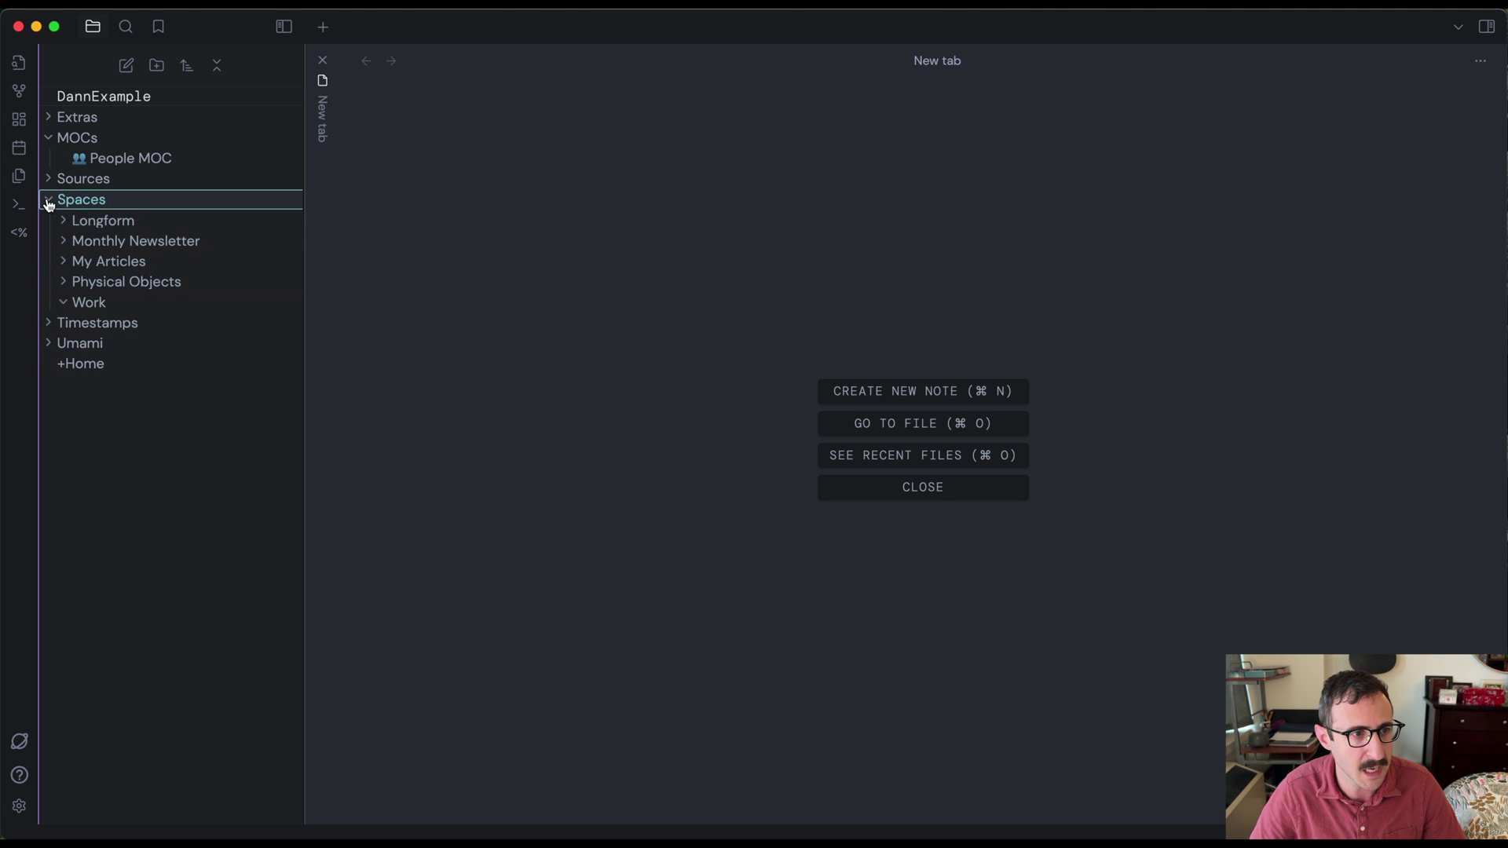
left_click(64, 285)
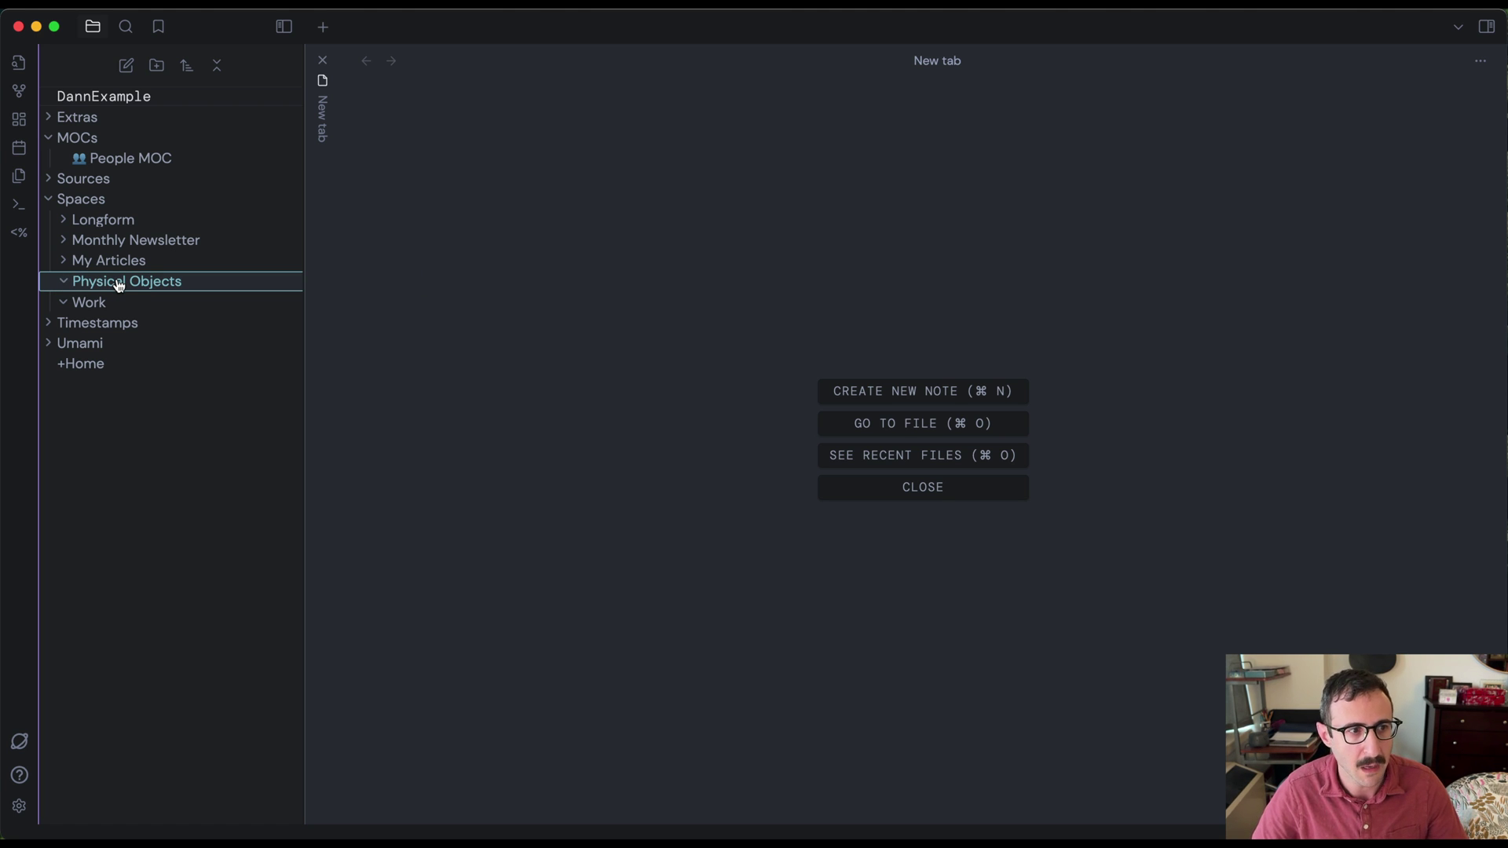
left_click(49, 117)
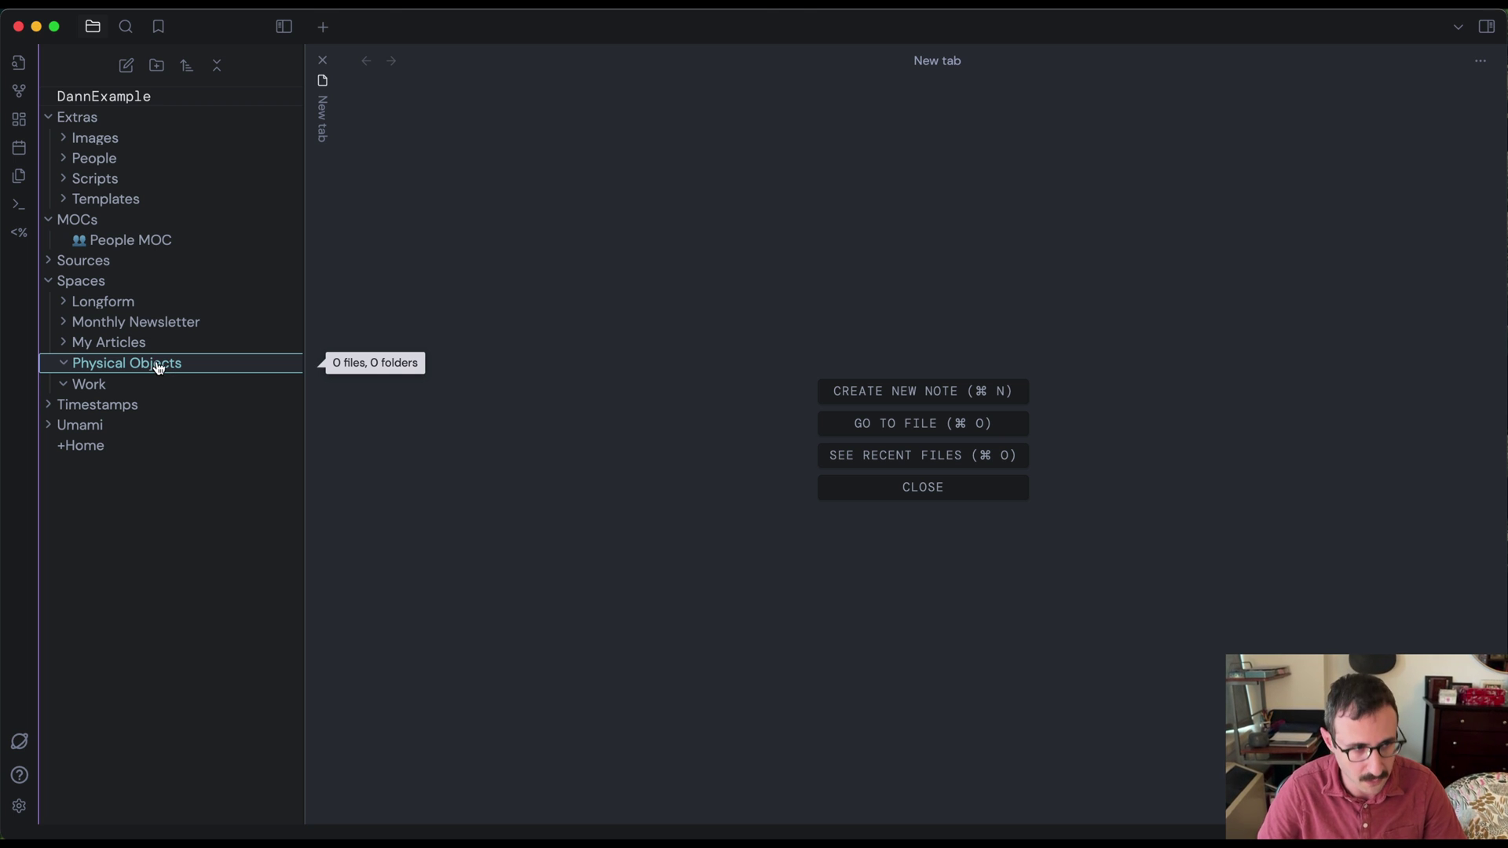
left_click(48, 219)
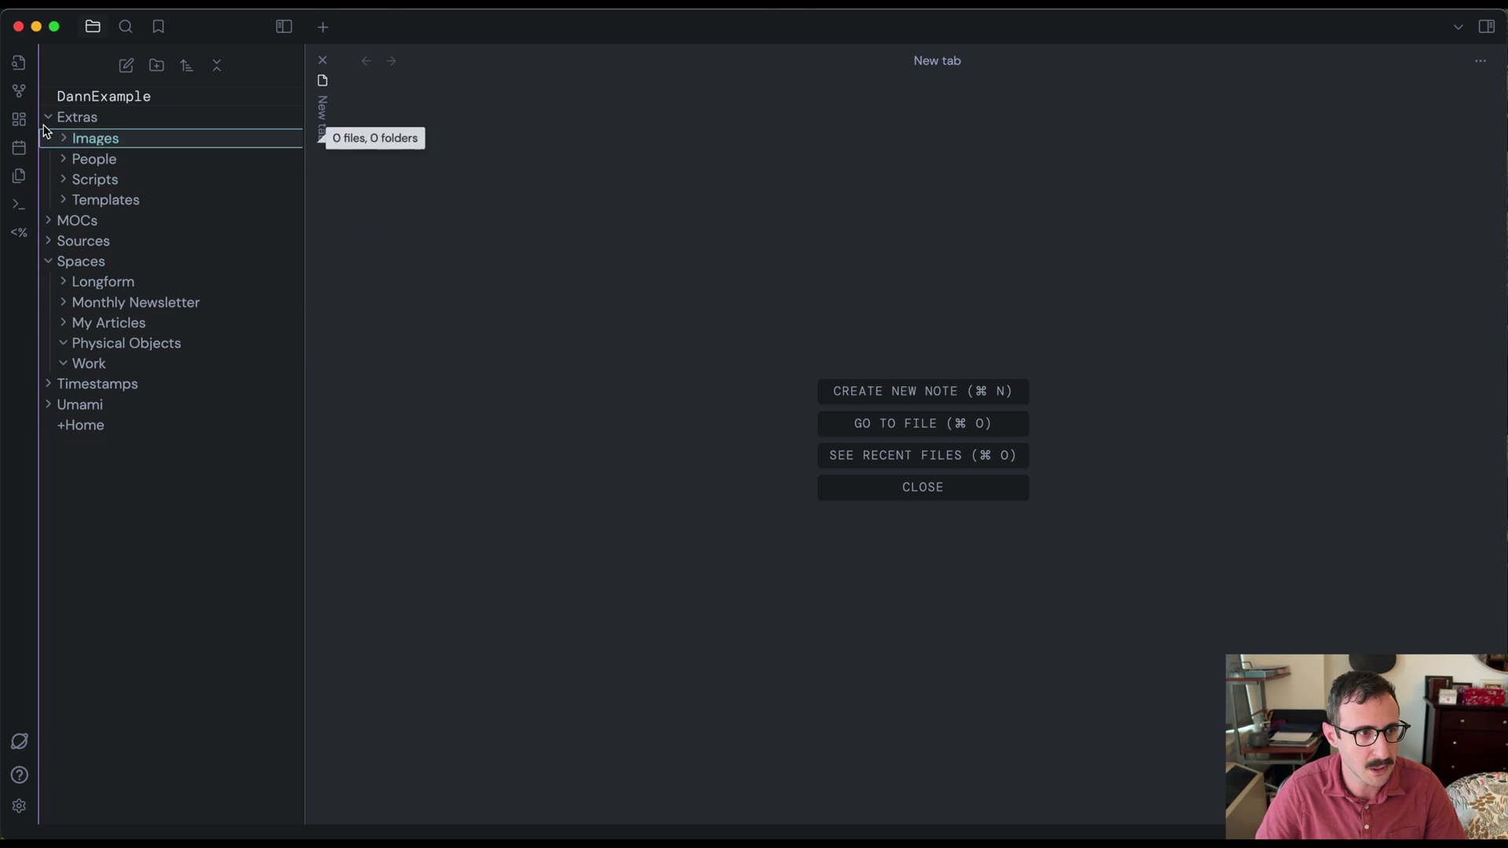
left_click(48, 117)
left_click(49, 178)
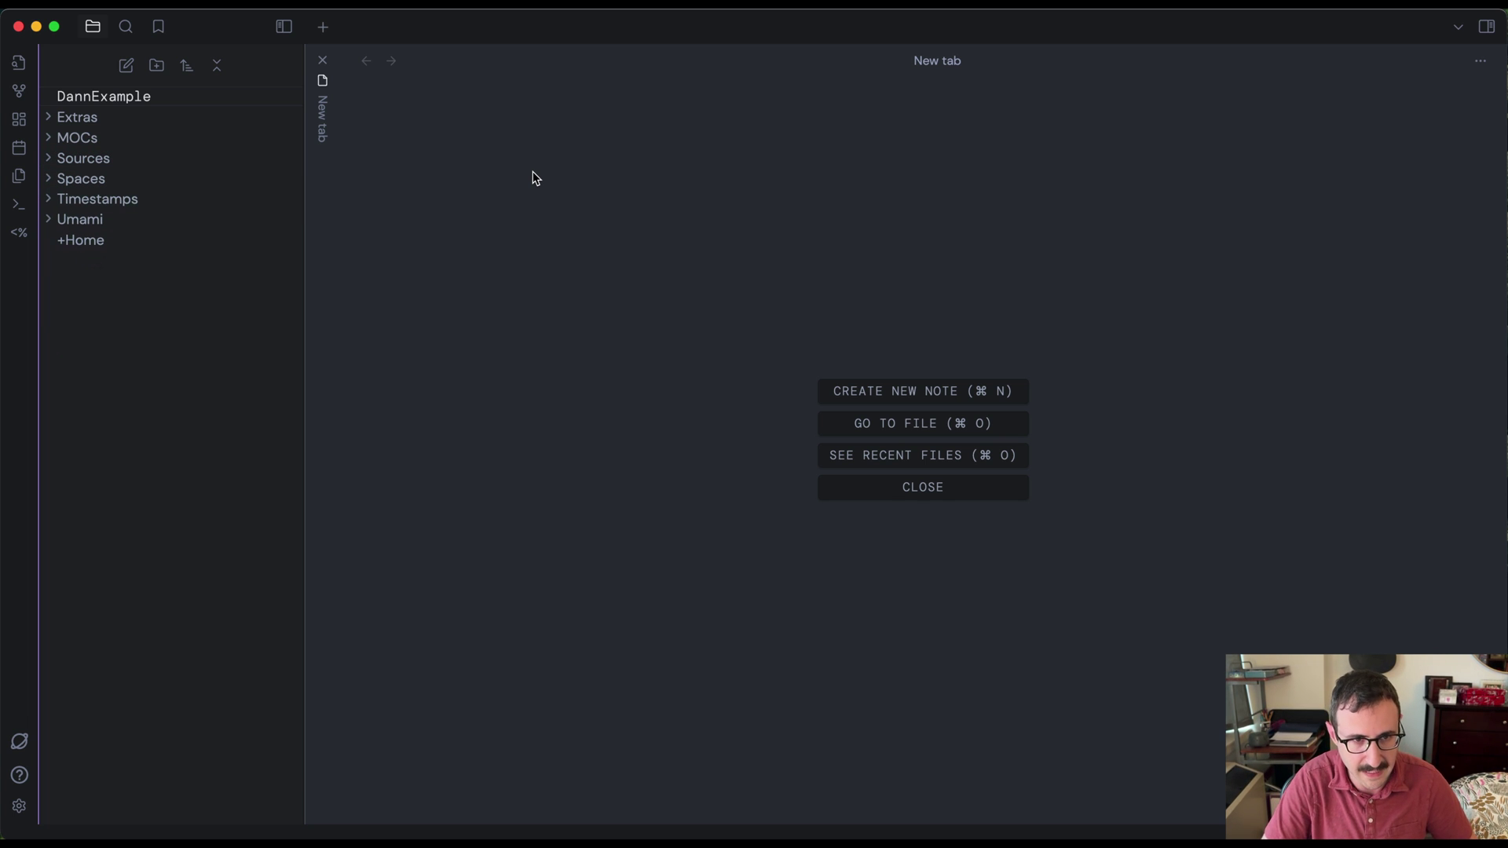
Create a new note titled 'Physical Objects MOC', prefixed with the shopping bags emoji
key("super+n")
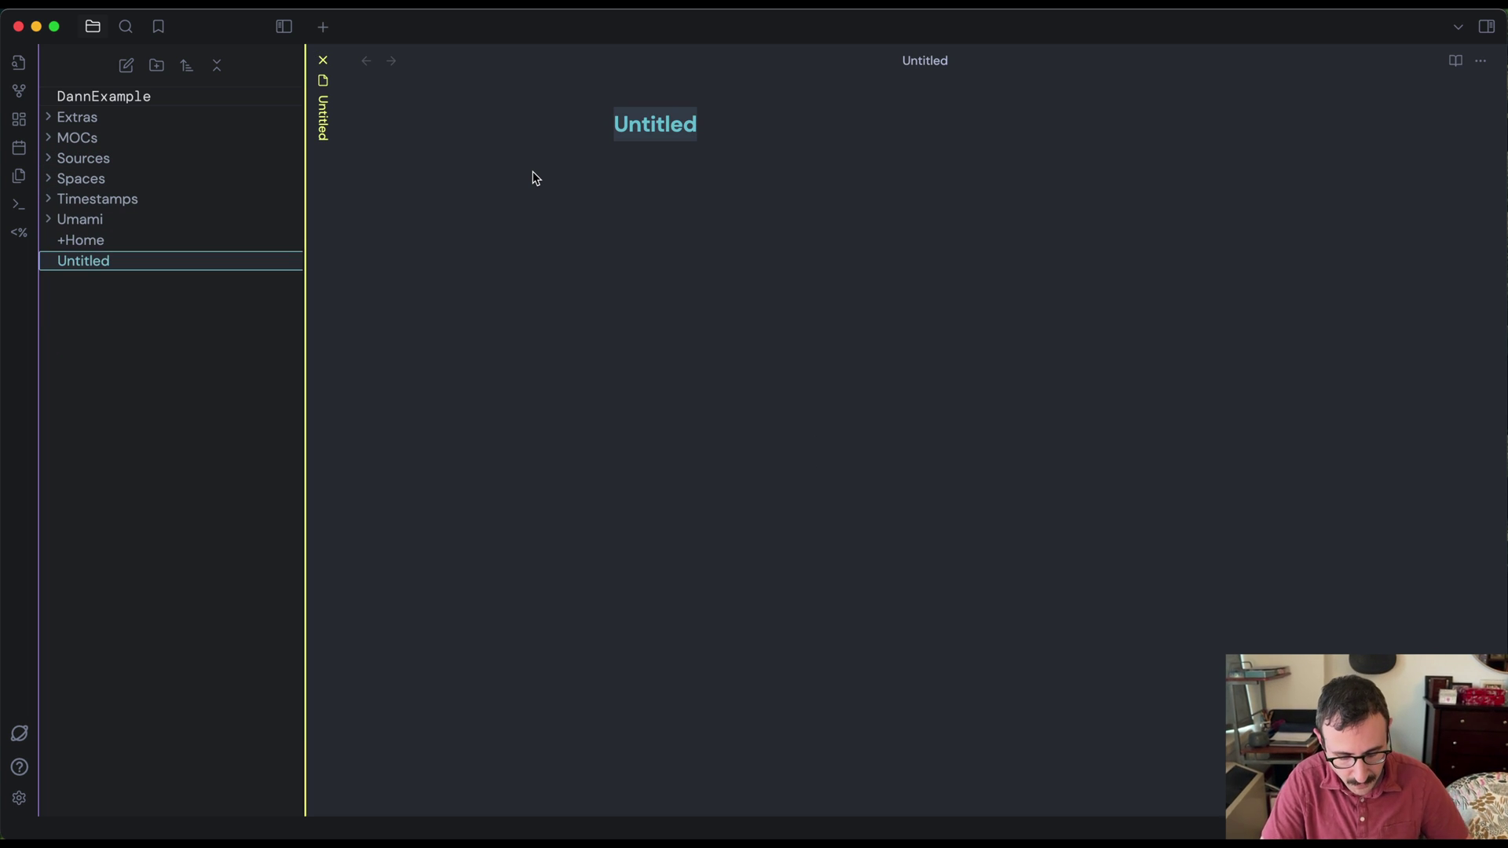
type("Physi")
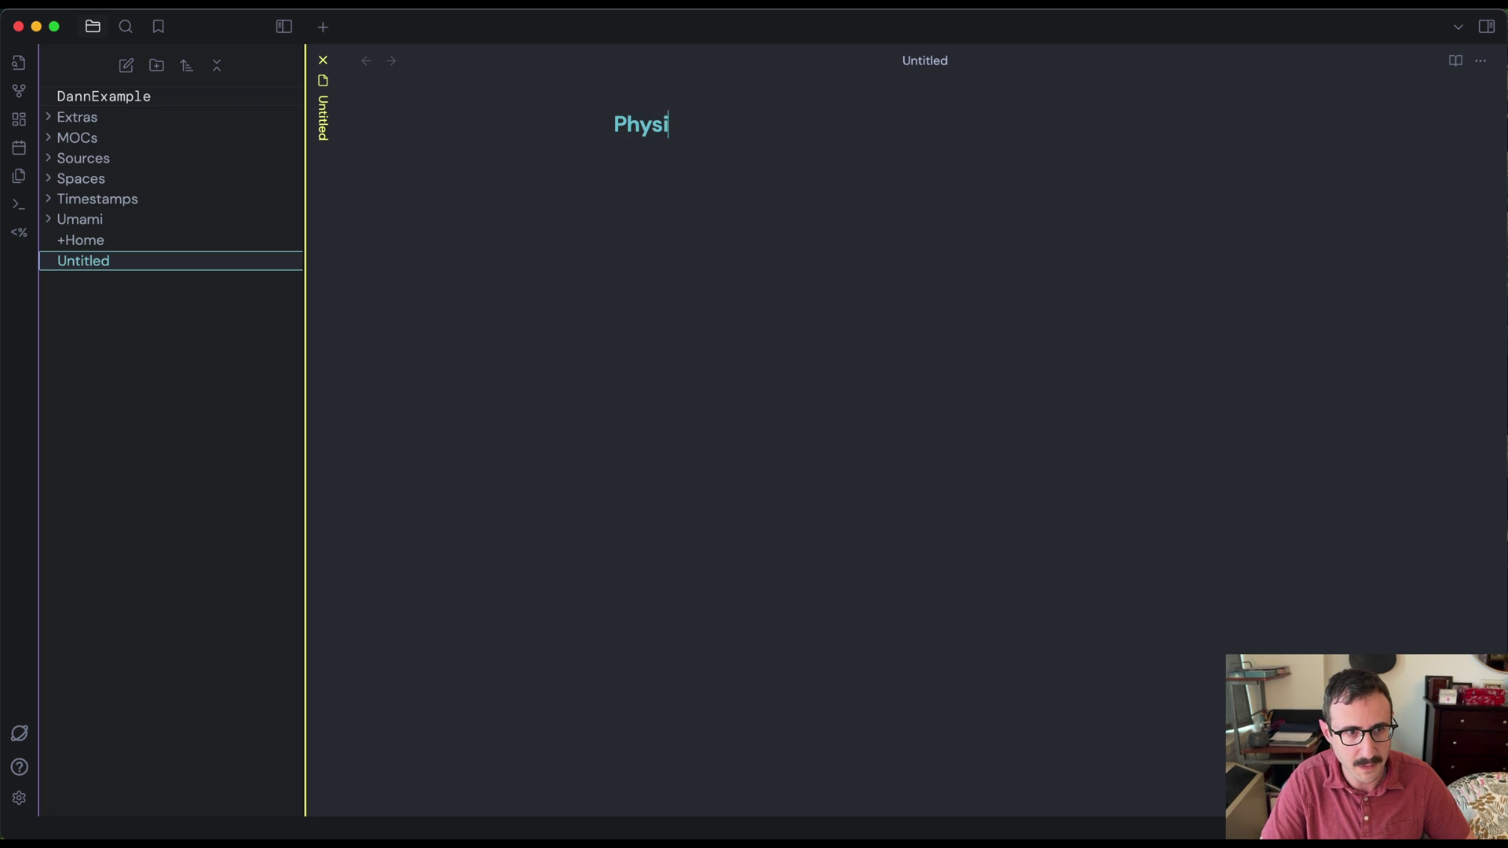
type("cal Objects MOC")
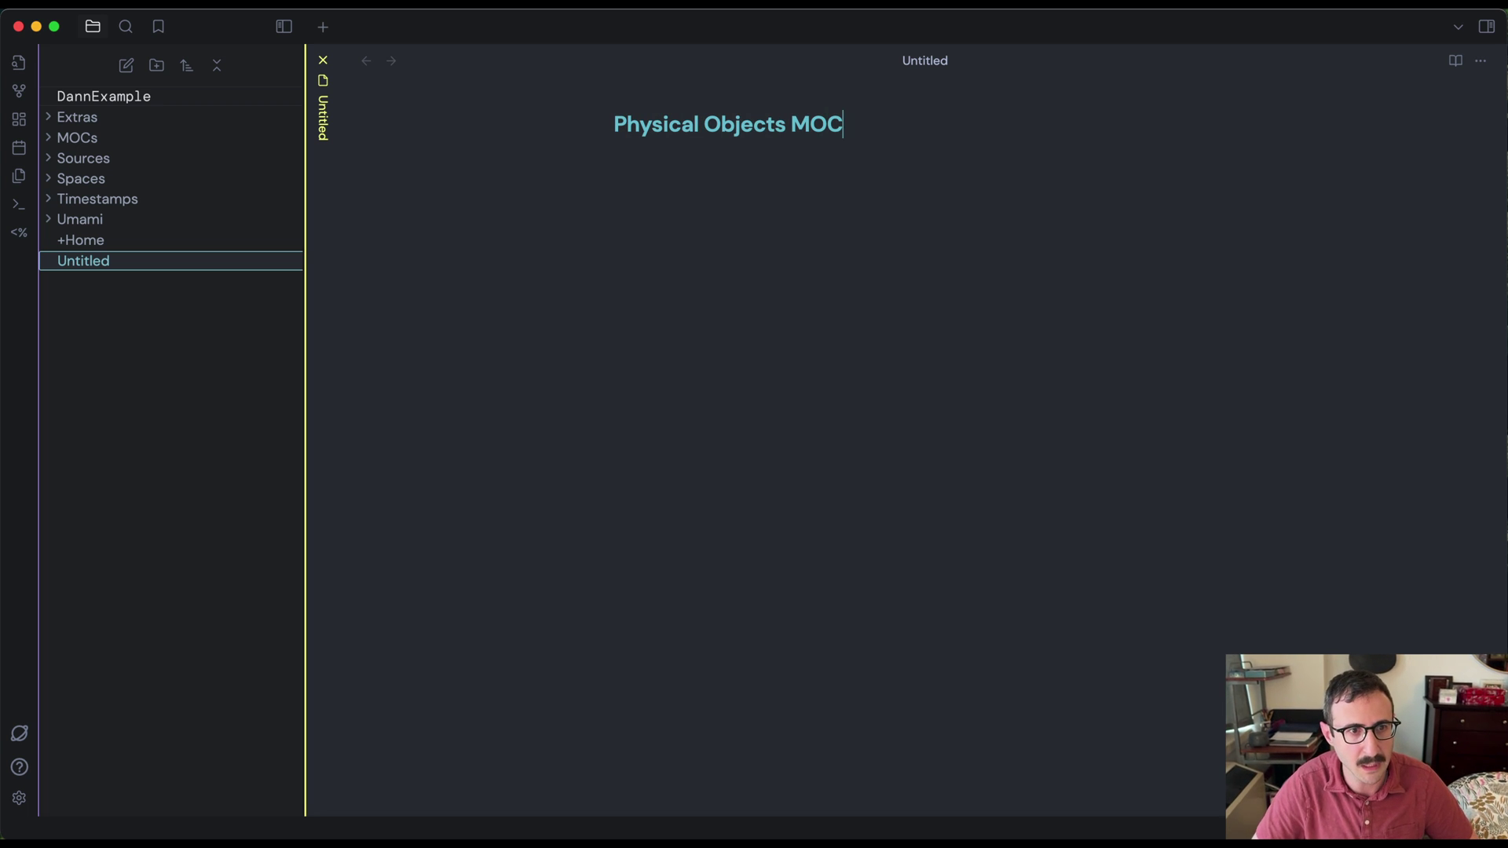
key("super+Left")
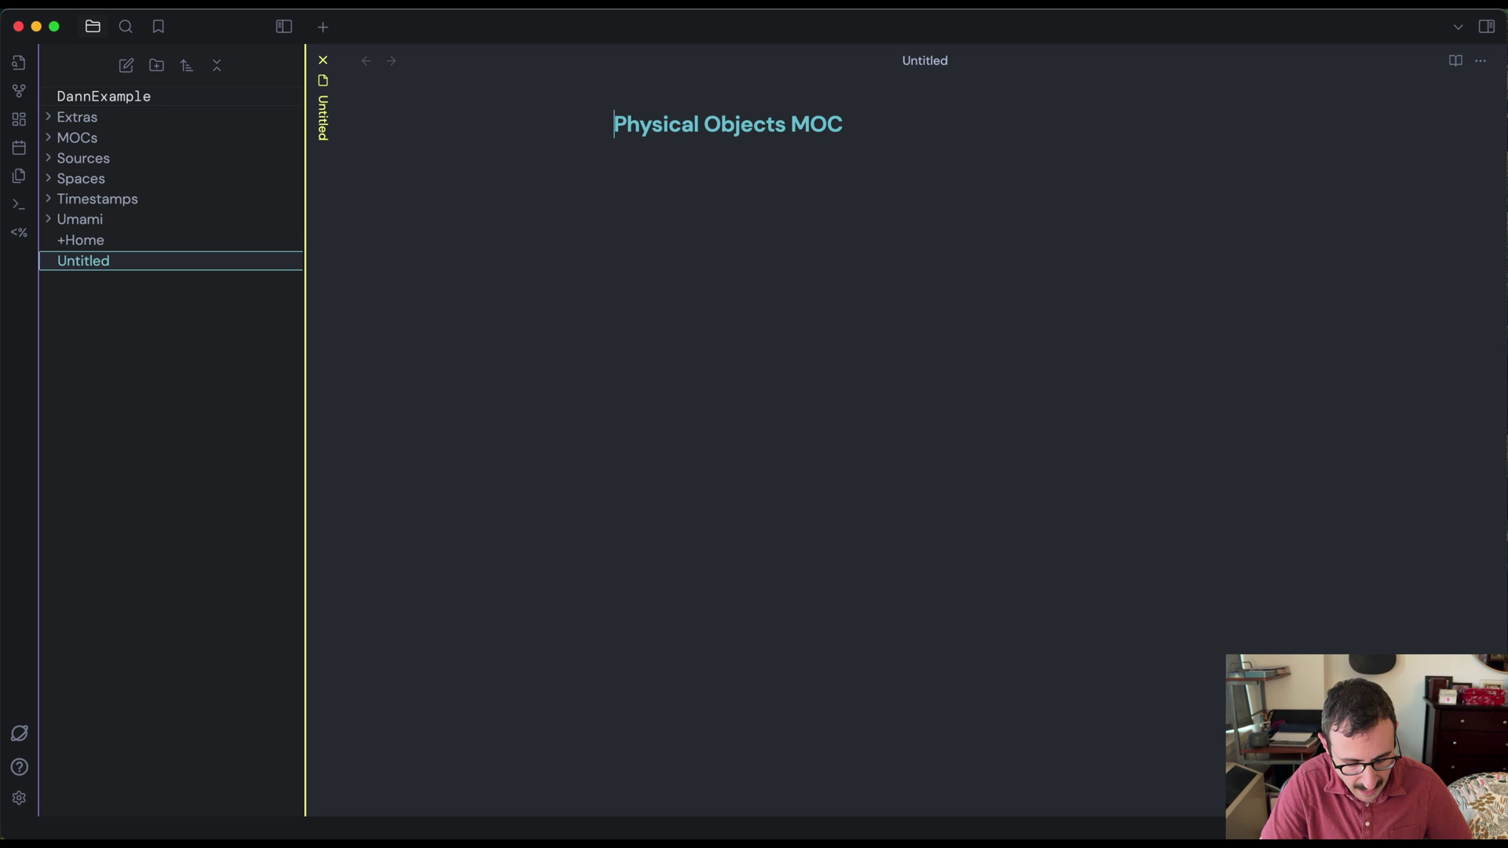
key("alt+space")
type("s shop")
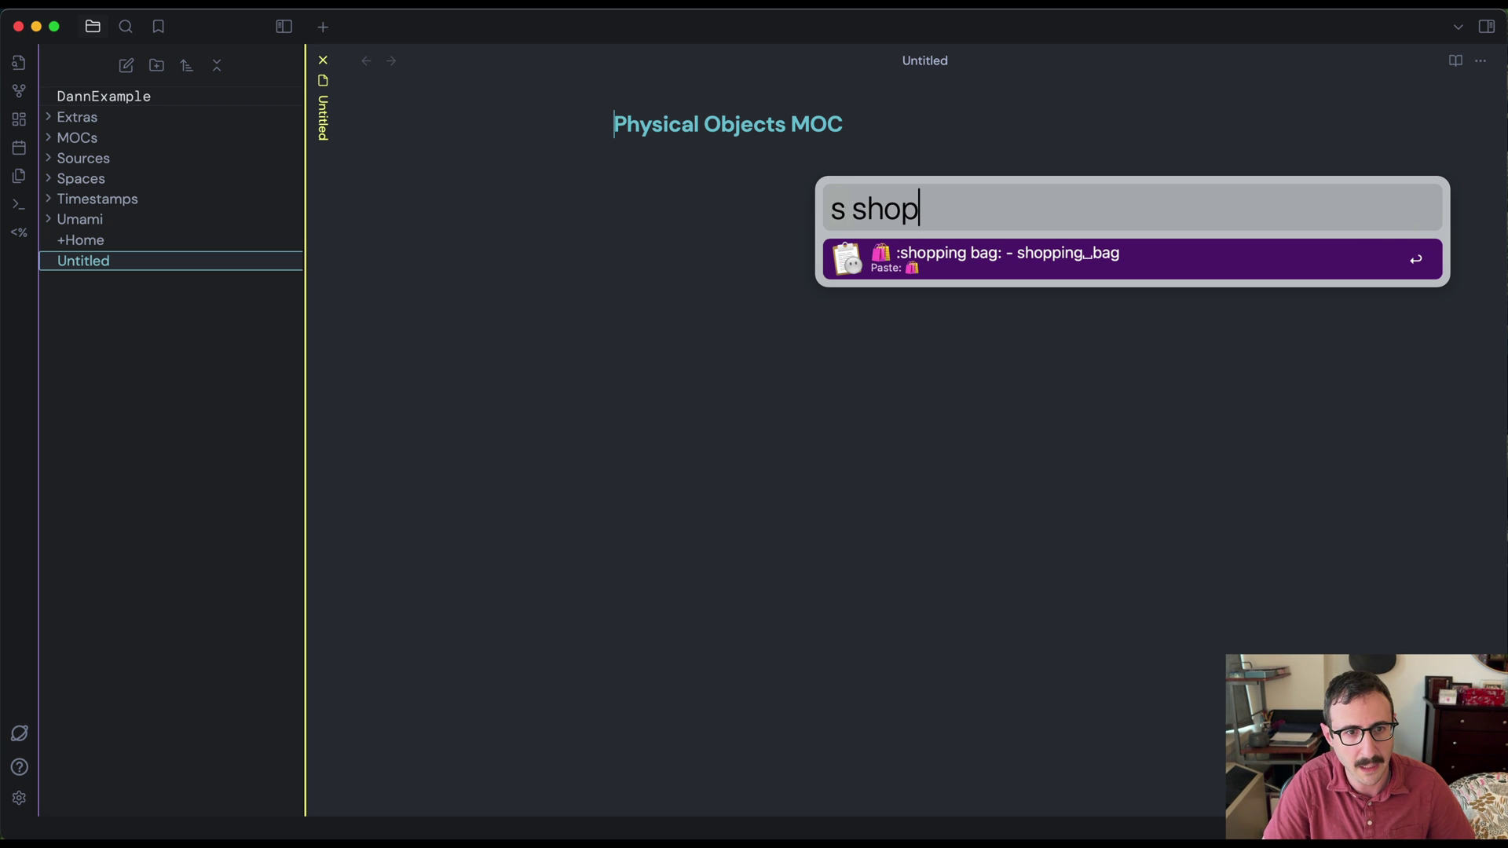
key("Return")
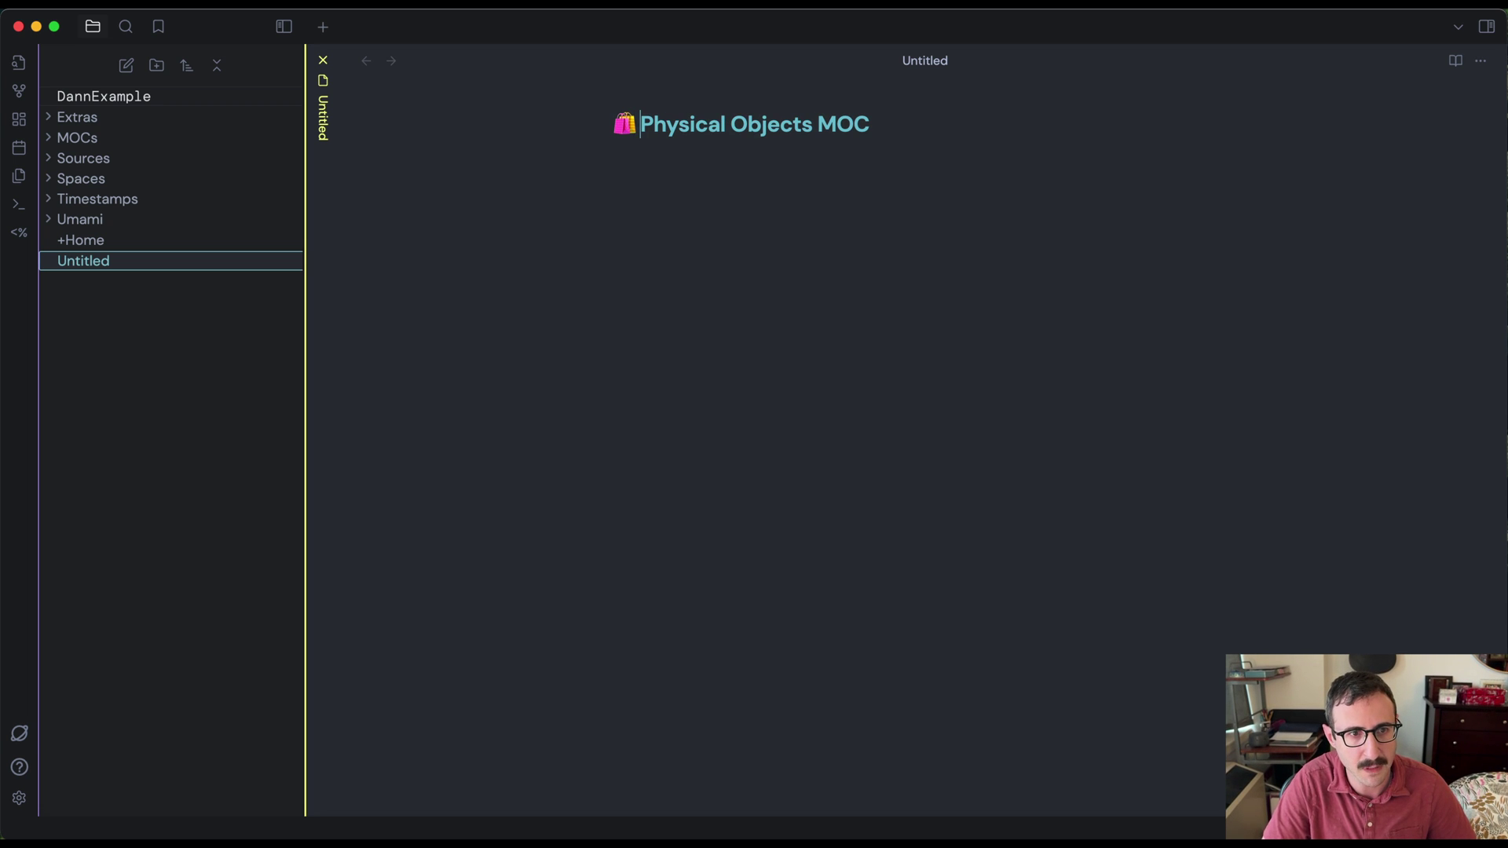
left_click(811, 258)
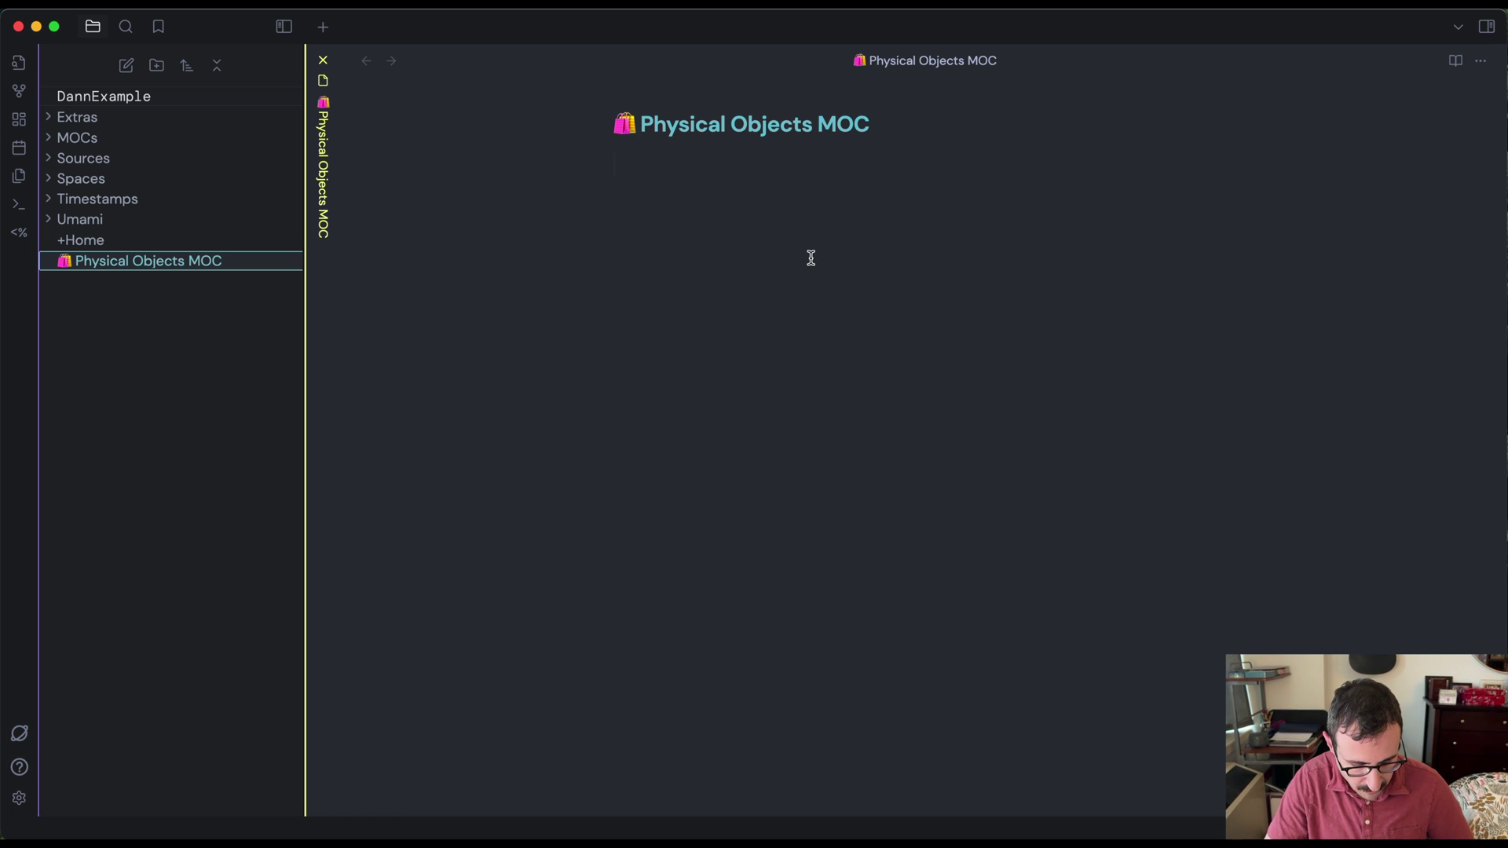
key("alt+space")
In Safari, open the raw Physical Objects MOC gist template and select all its text
type("saf")
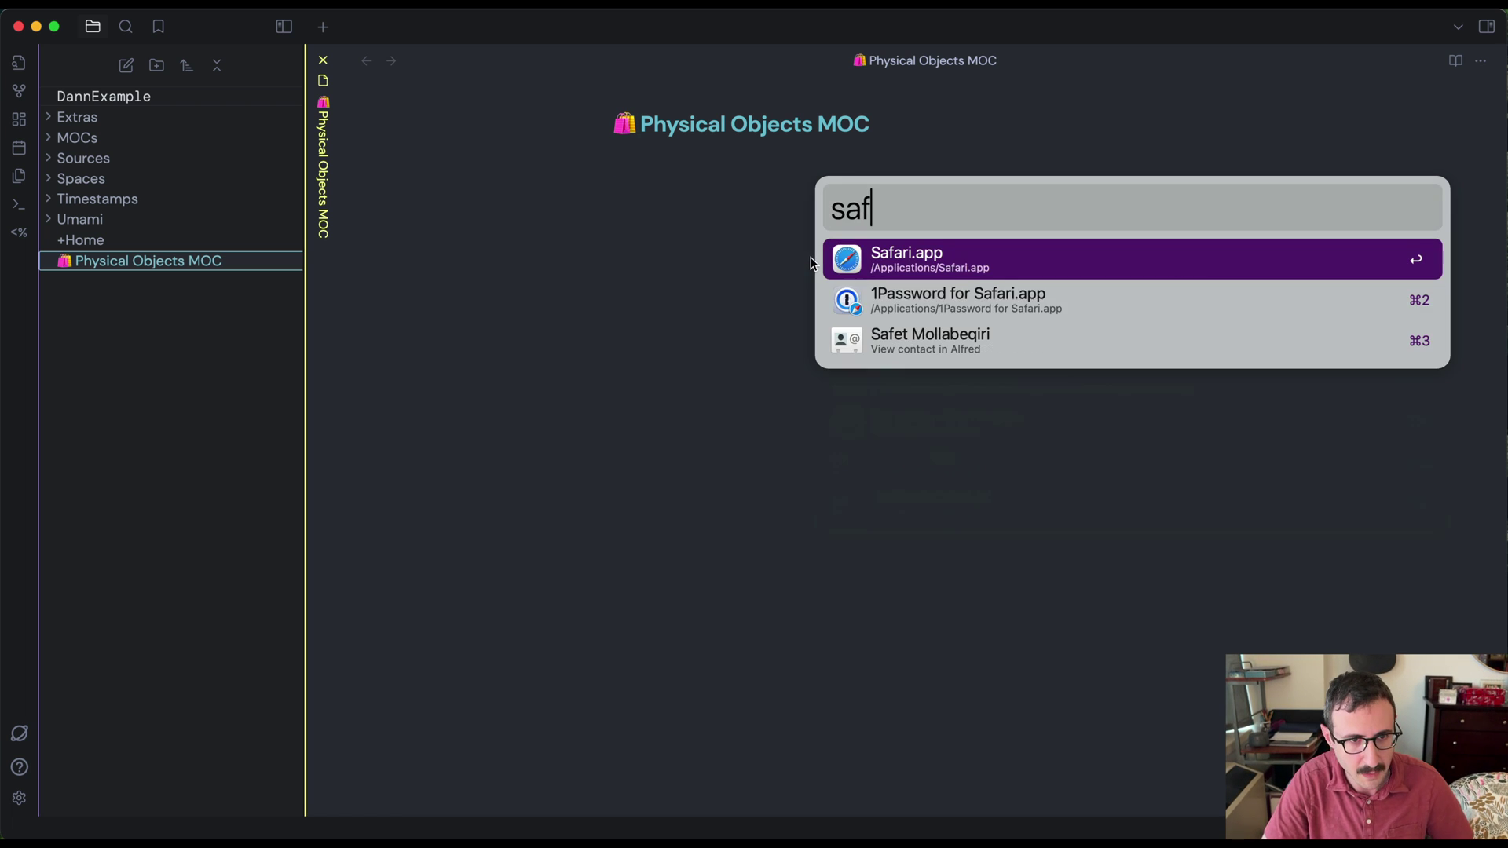
key("Return")
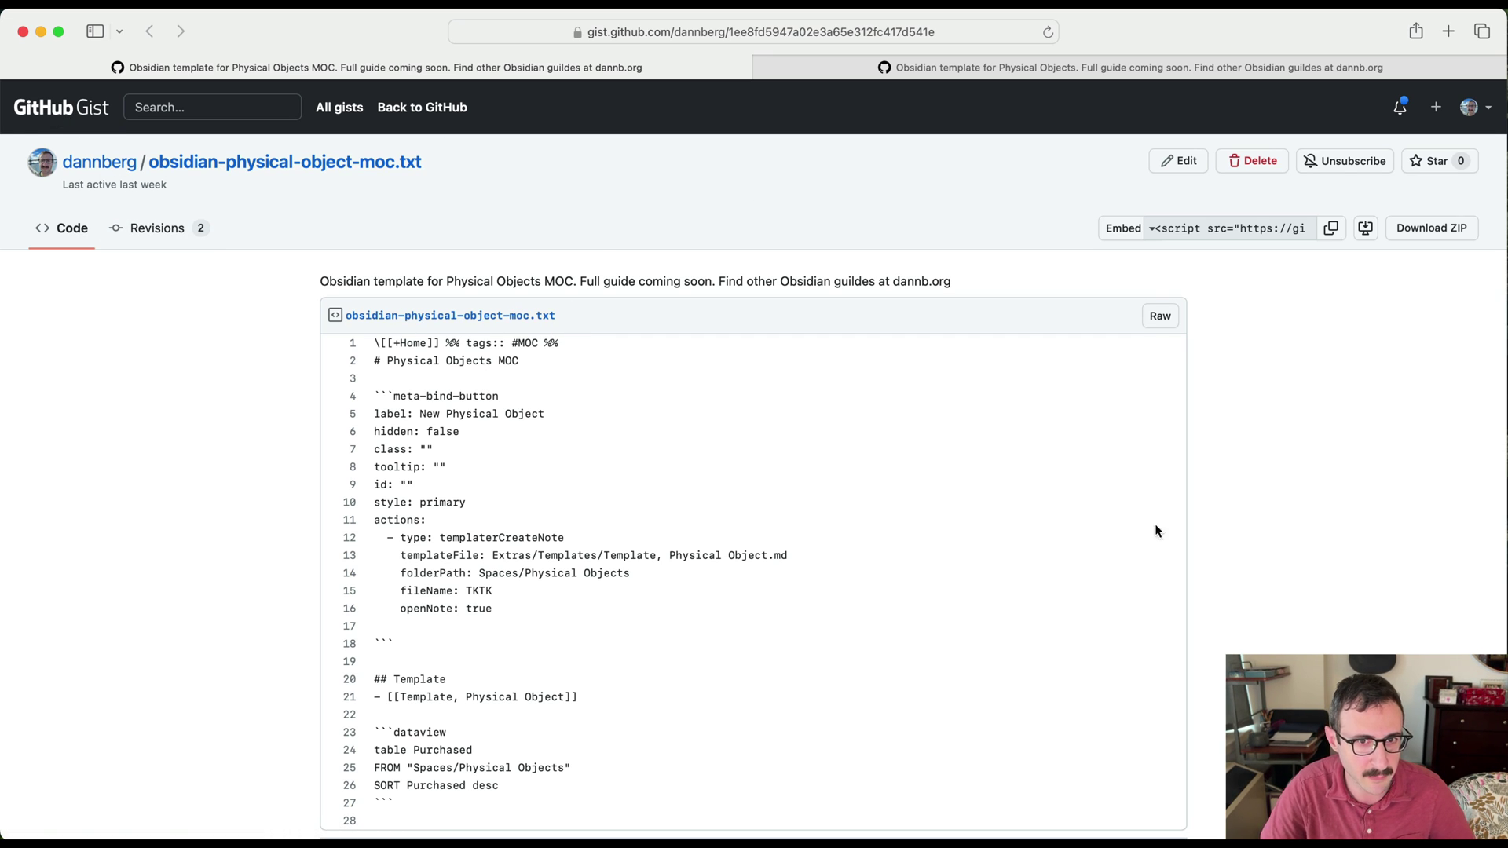
scroll(1156, 531, "down", 1)
left_click(1162, 286)
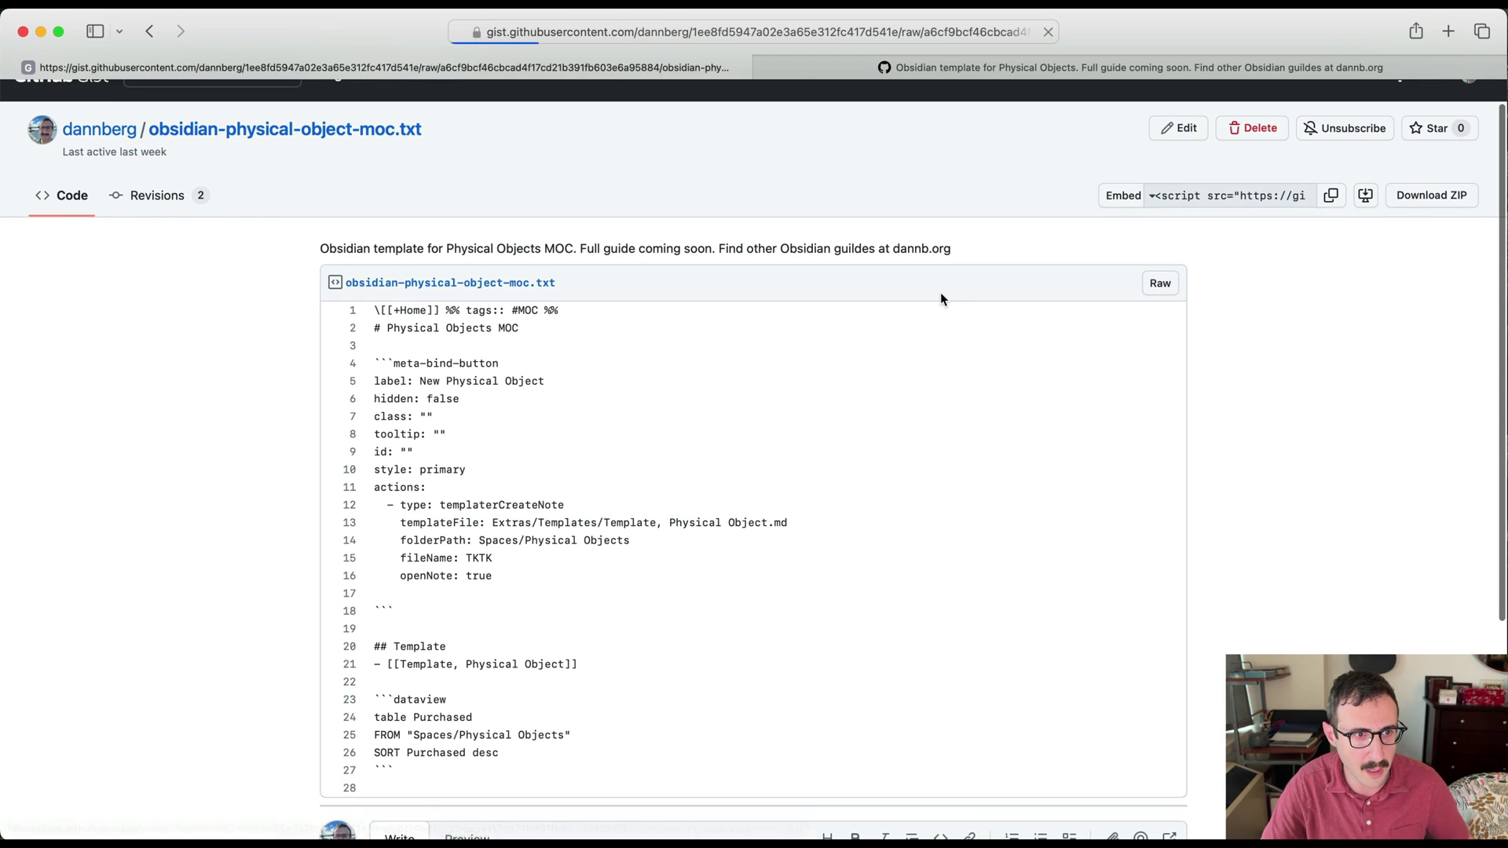
key("super+a")
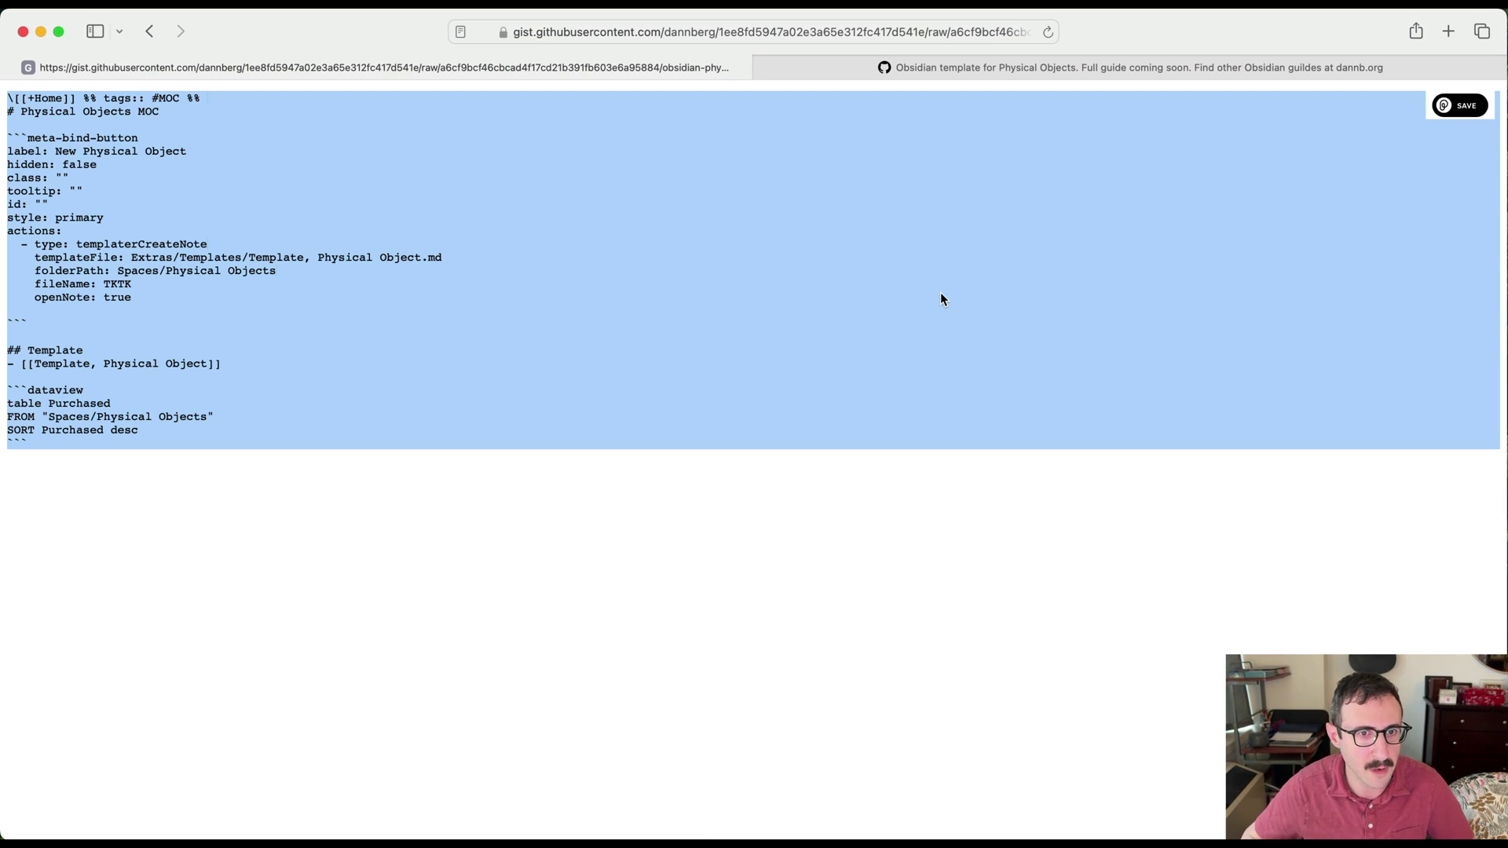
key("super+space")
Paste the Physical Objects MOC template into the empty Obsidian note
type("ob")
key("Return")
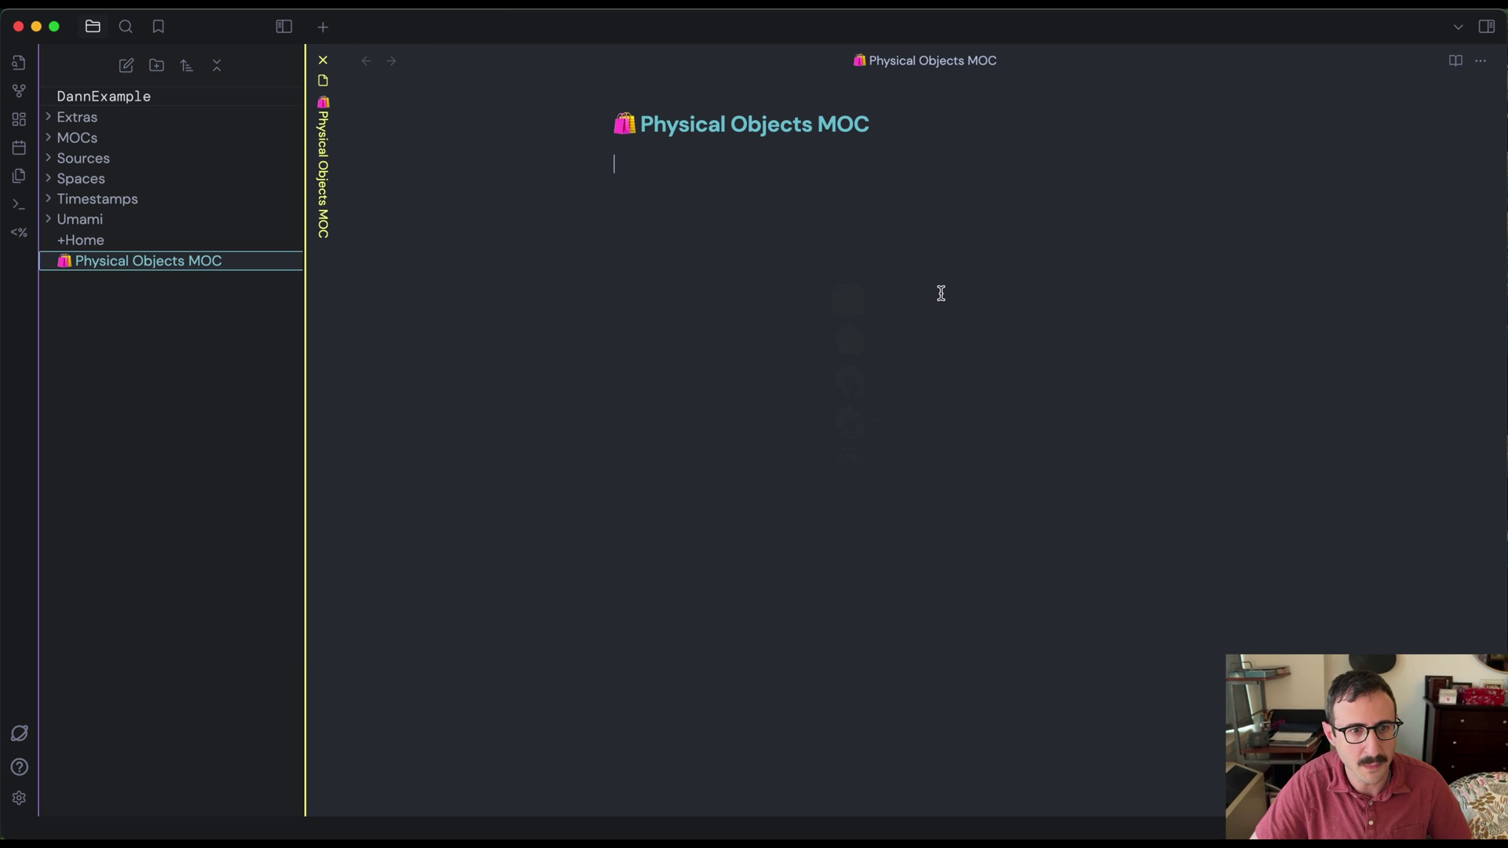
key("super+v")
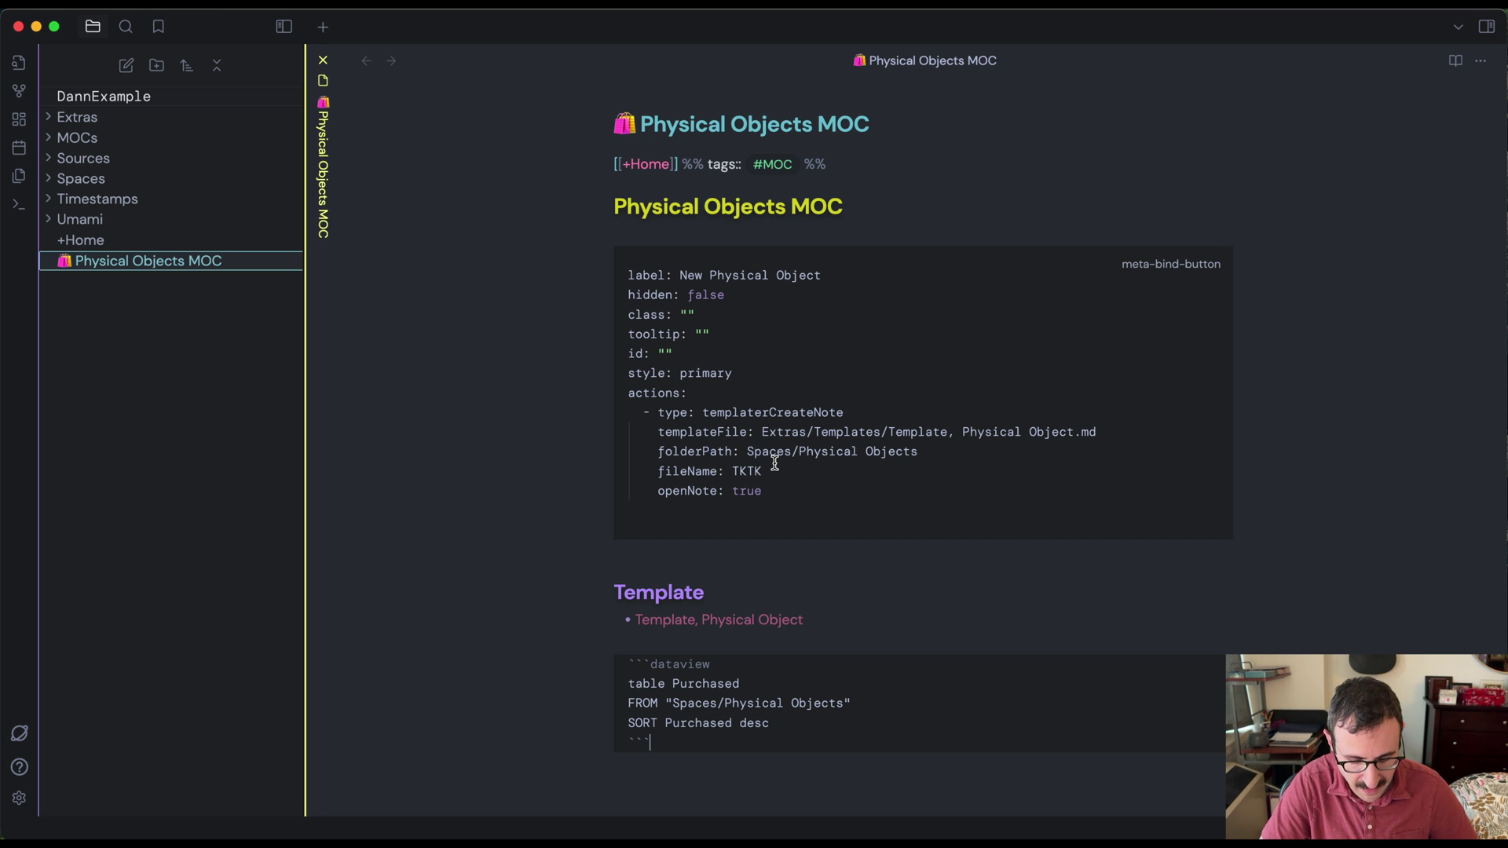
Move the note into the MOCs folder and show it in the file explorer
key("super+p")
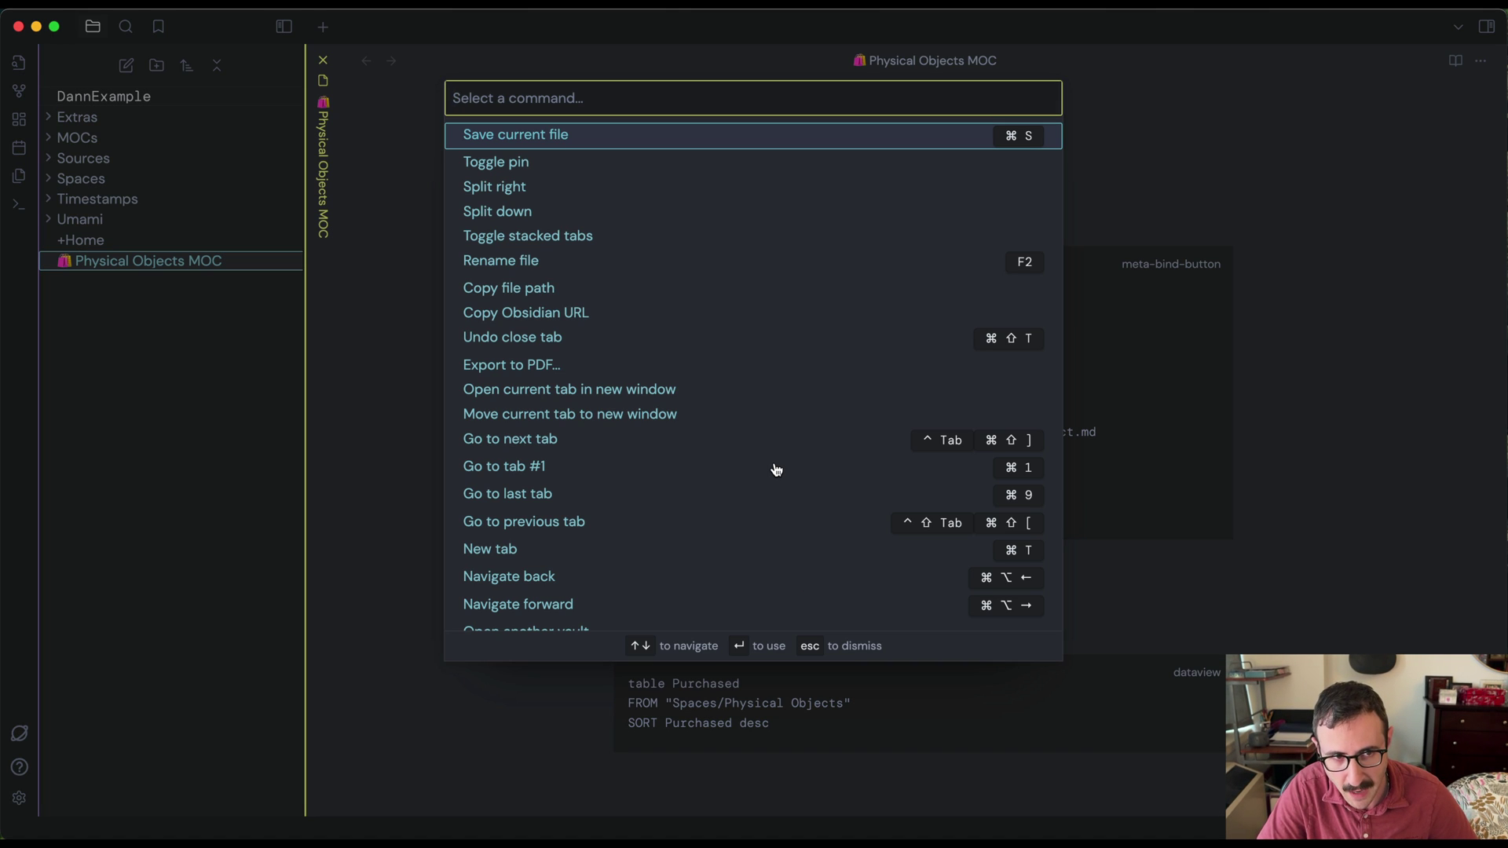
type("move")
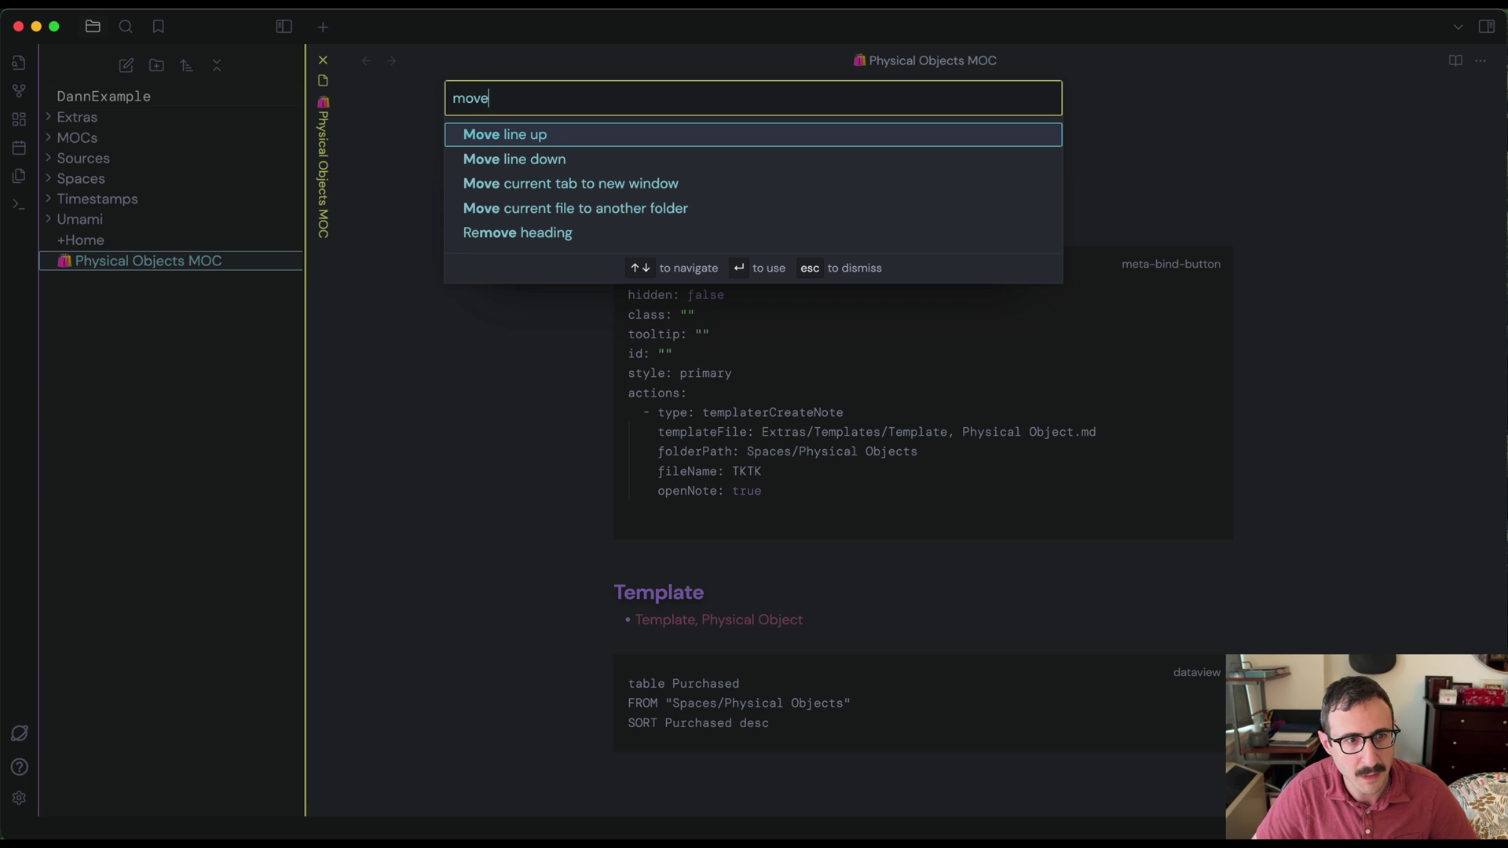
key("Down")
key("Down")
key("Down")
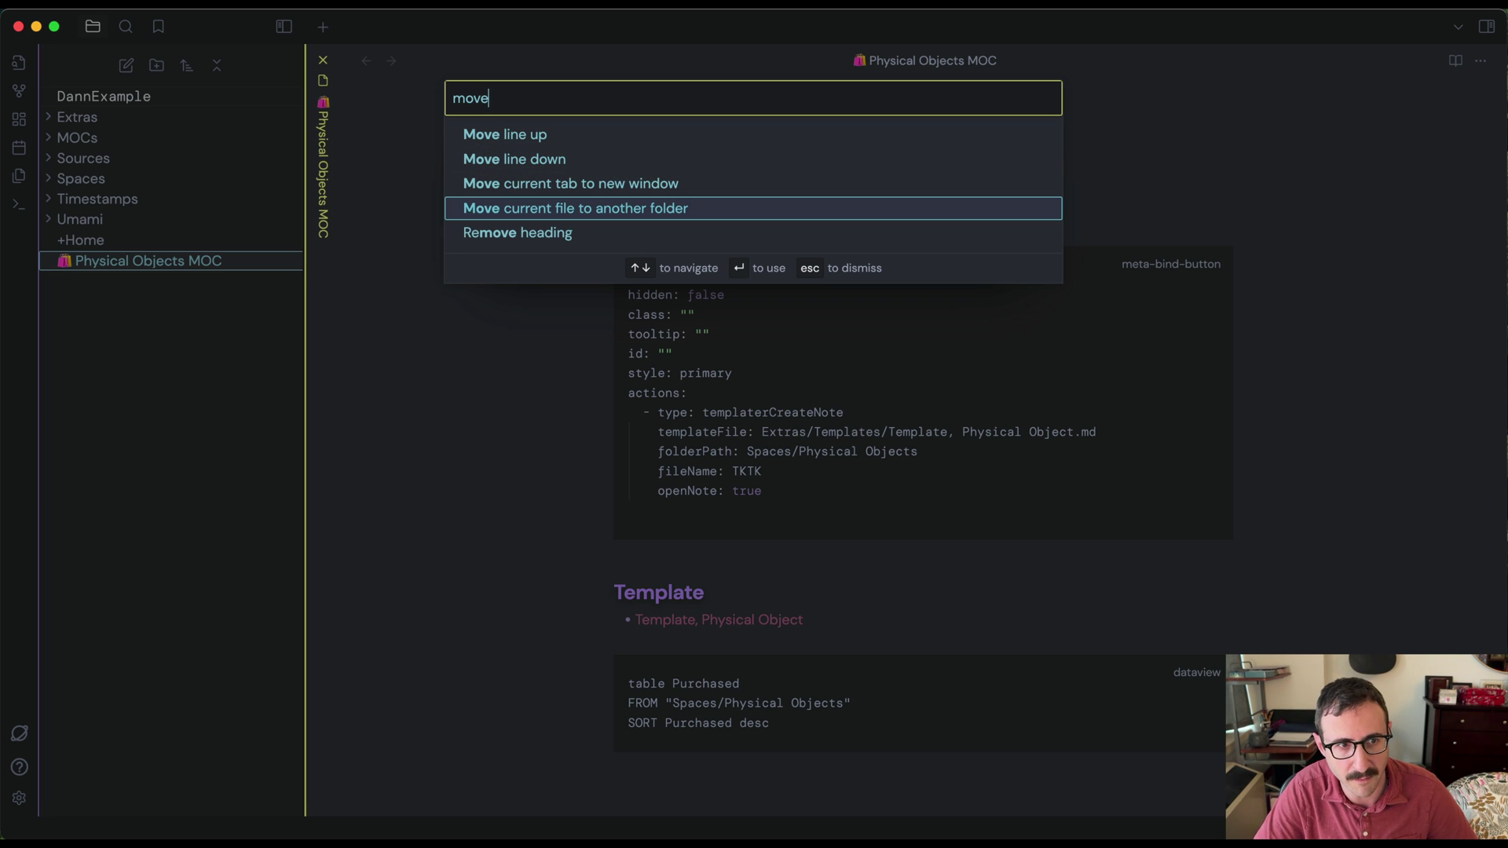
key("Return")
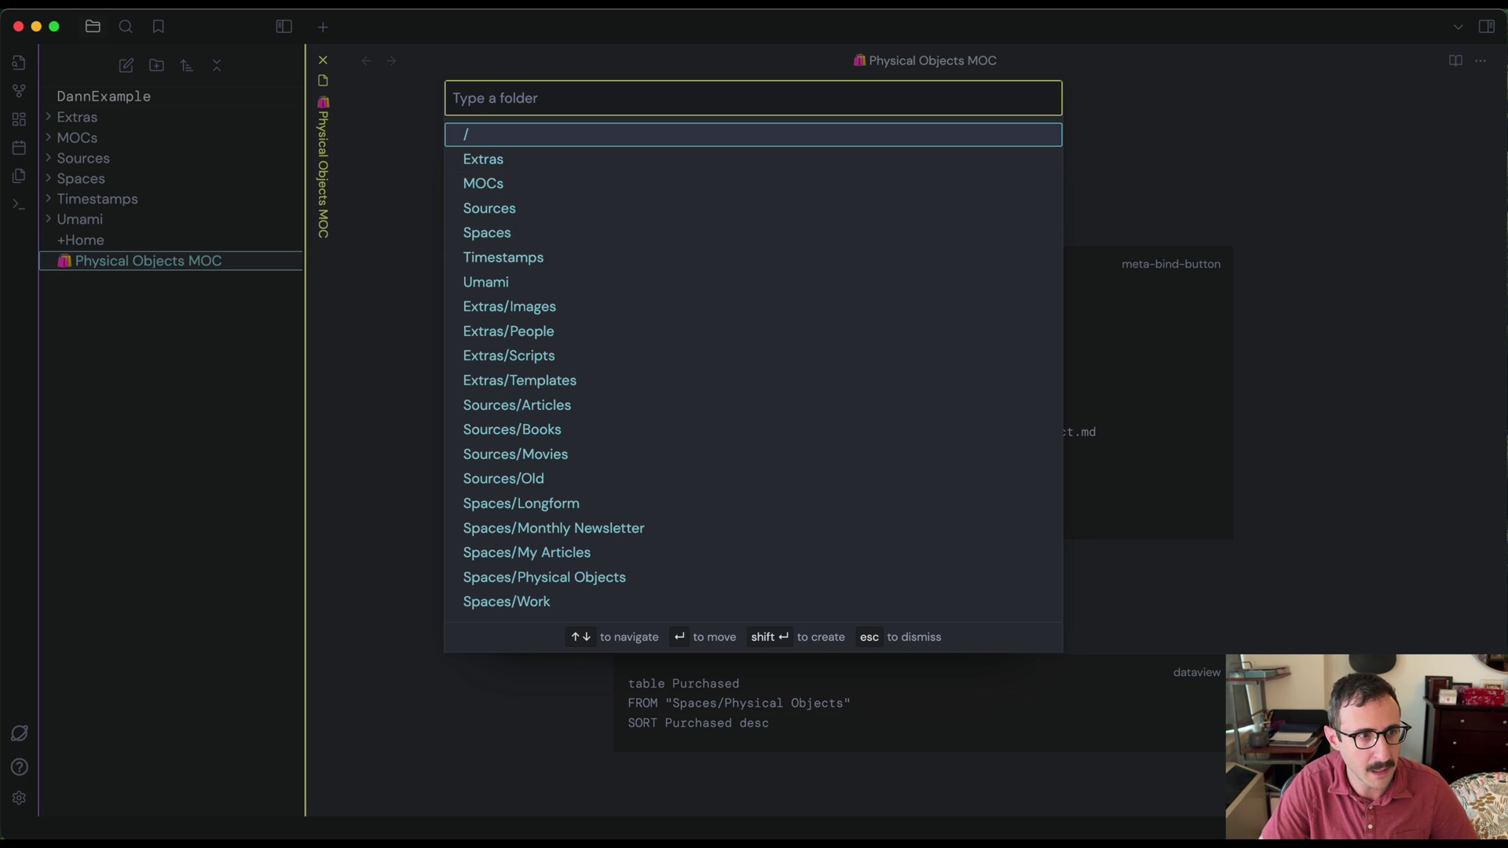
type("moc")
key("Return")
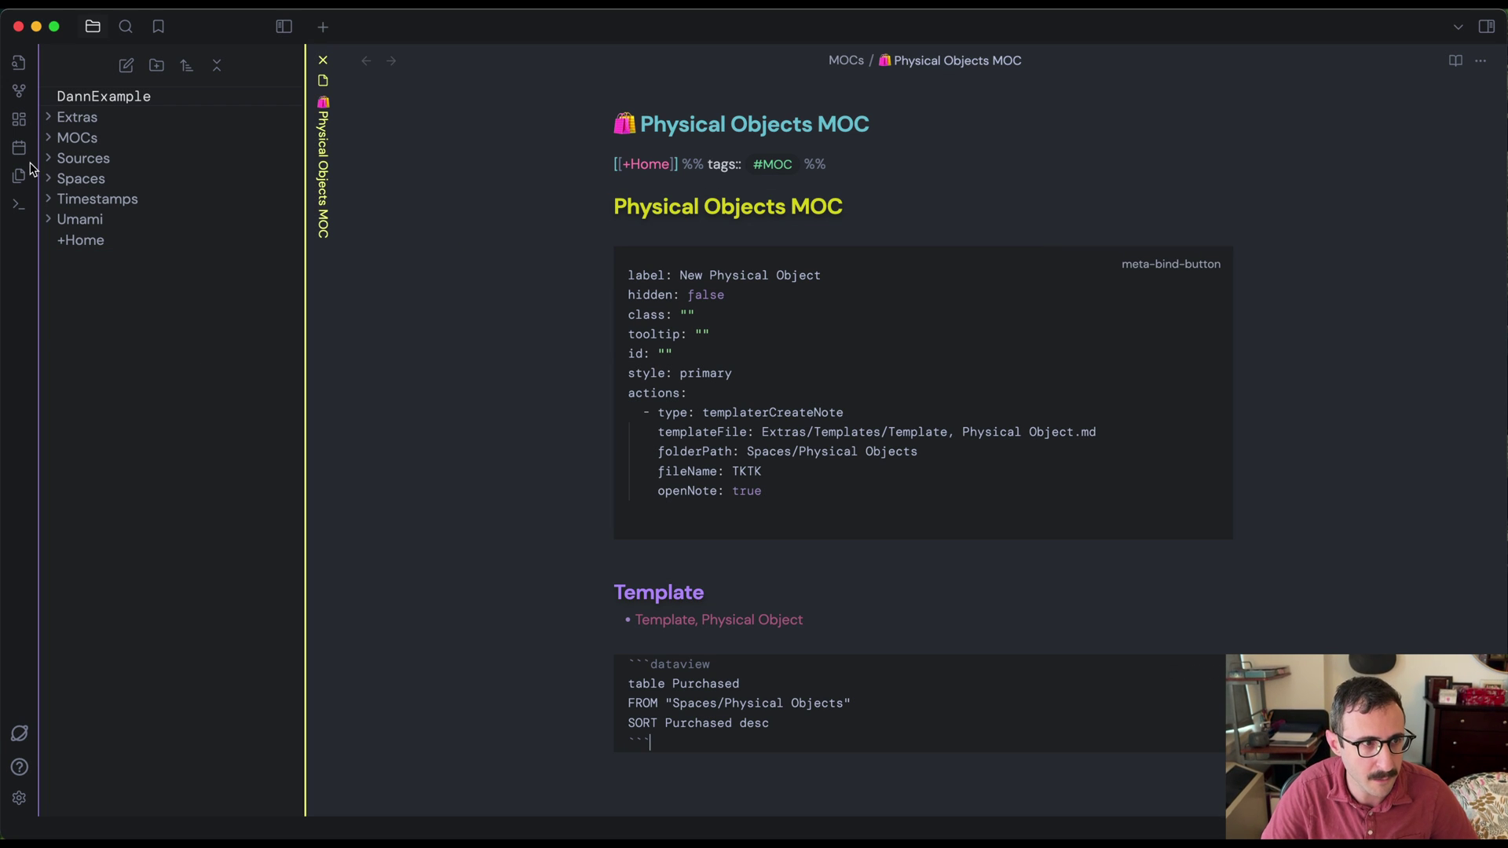
left_click(45, 144)
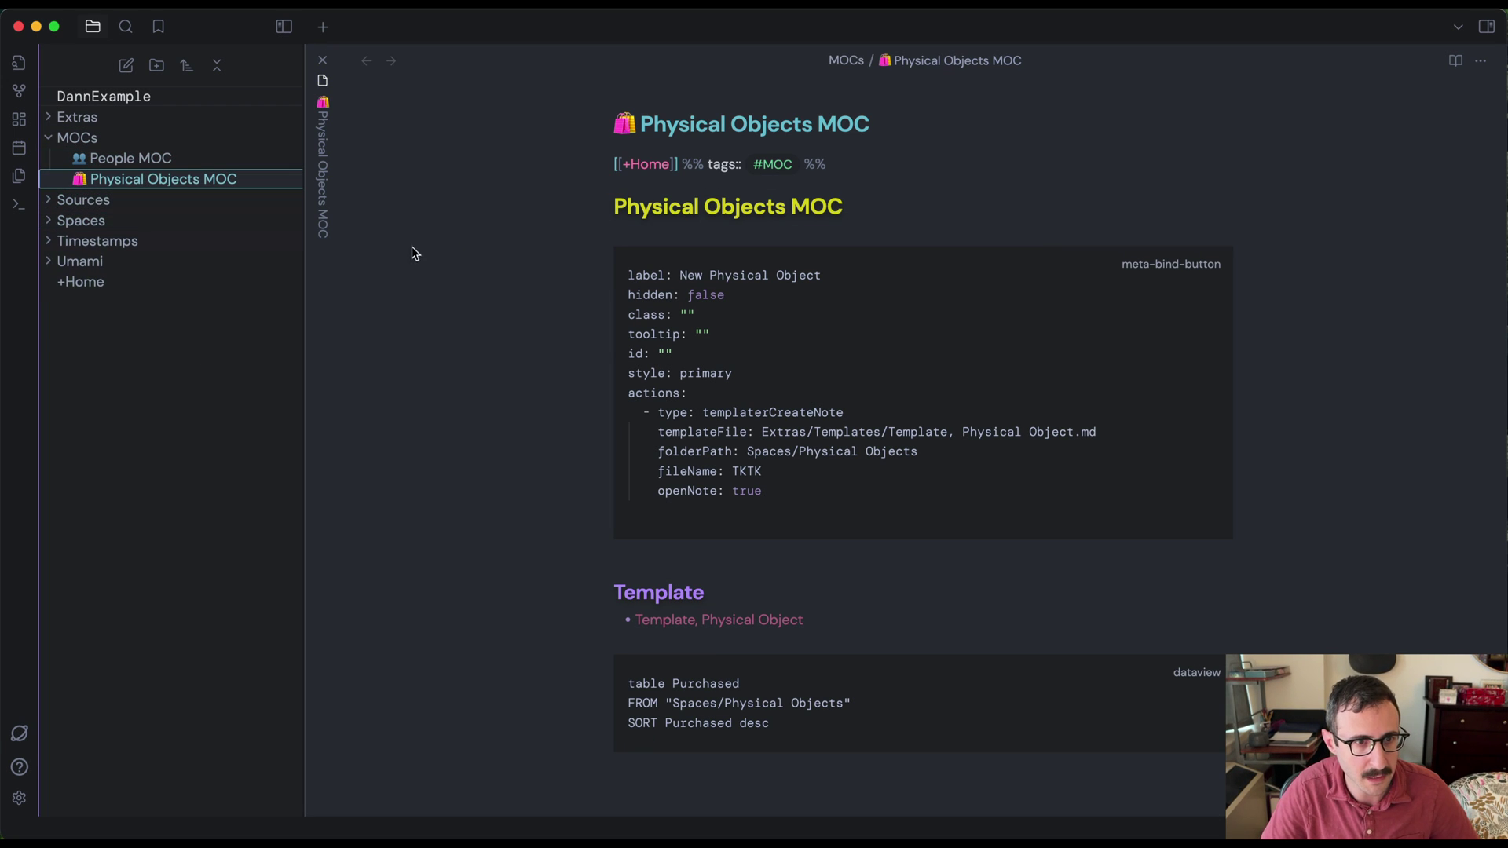
left_click(534, 326)
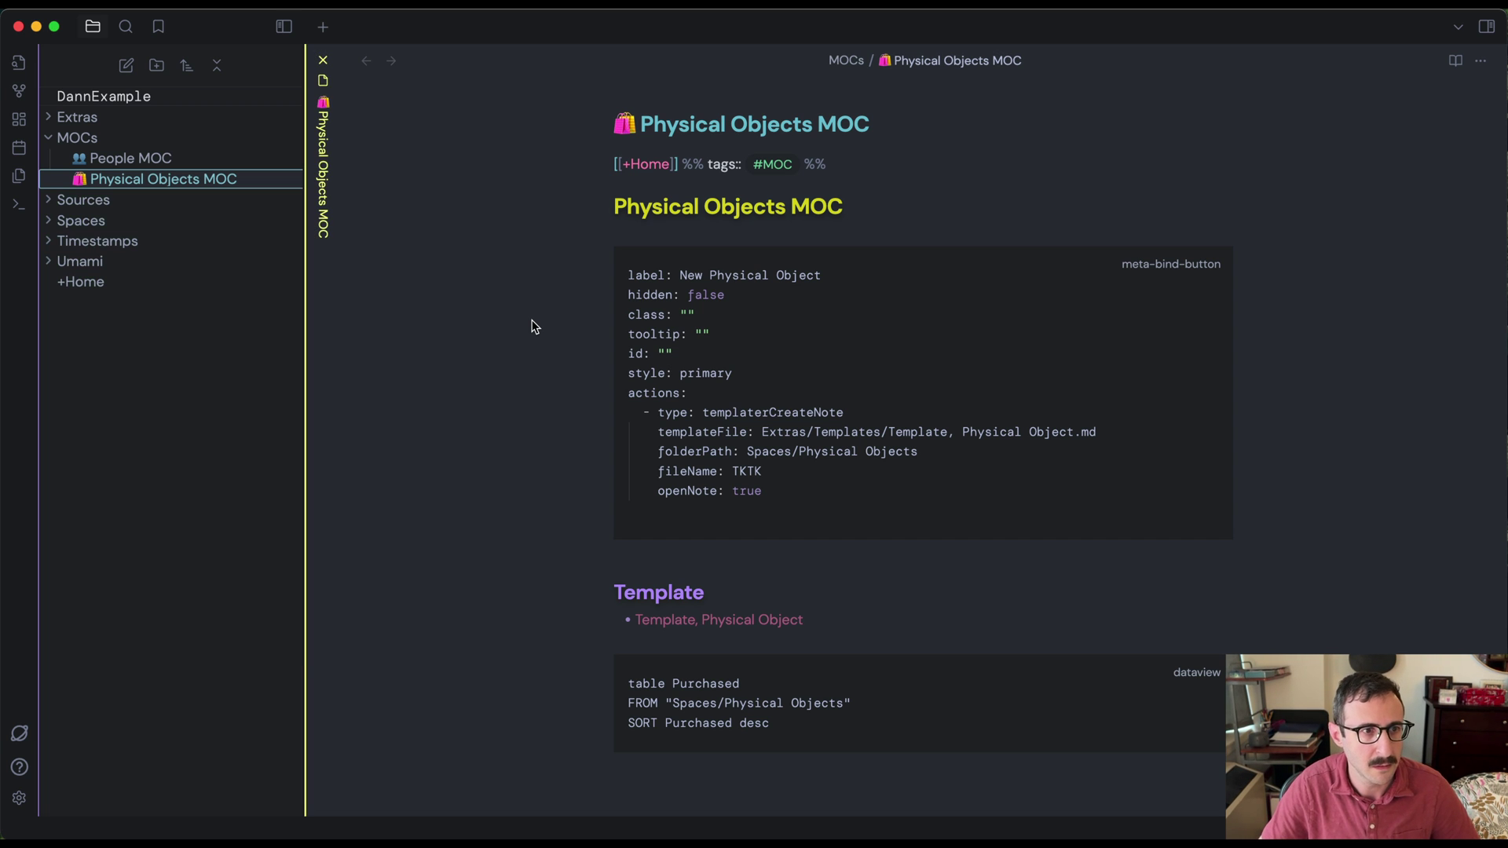
Close the MOC note and create a new note titled 'Template, Physical Object'
key("super+w")
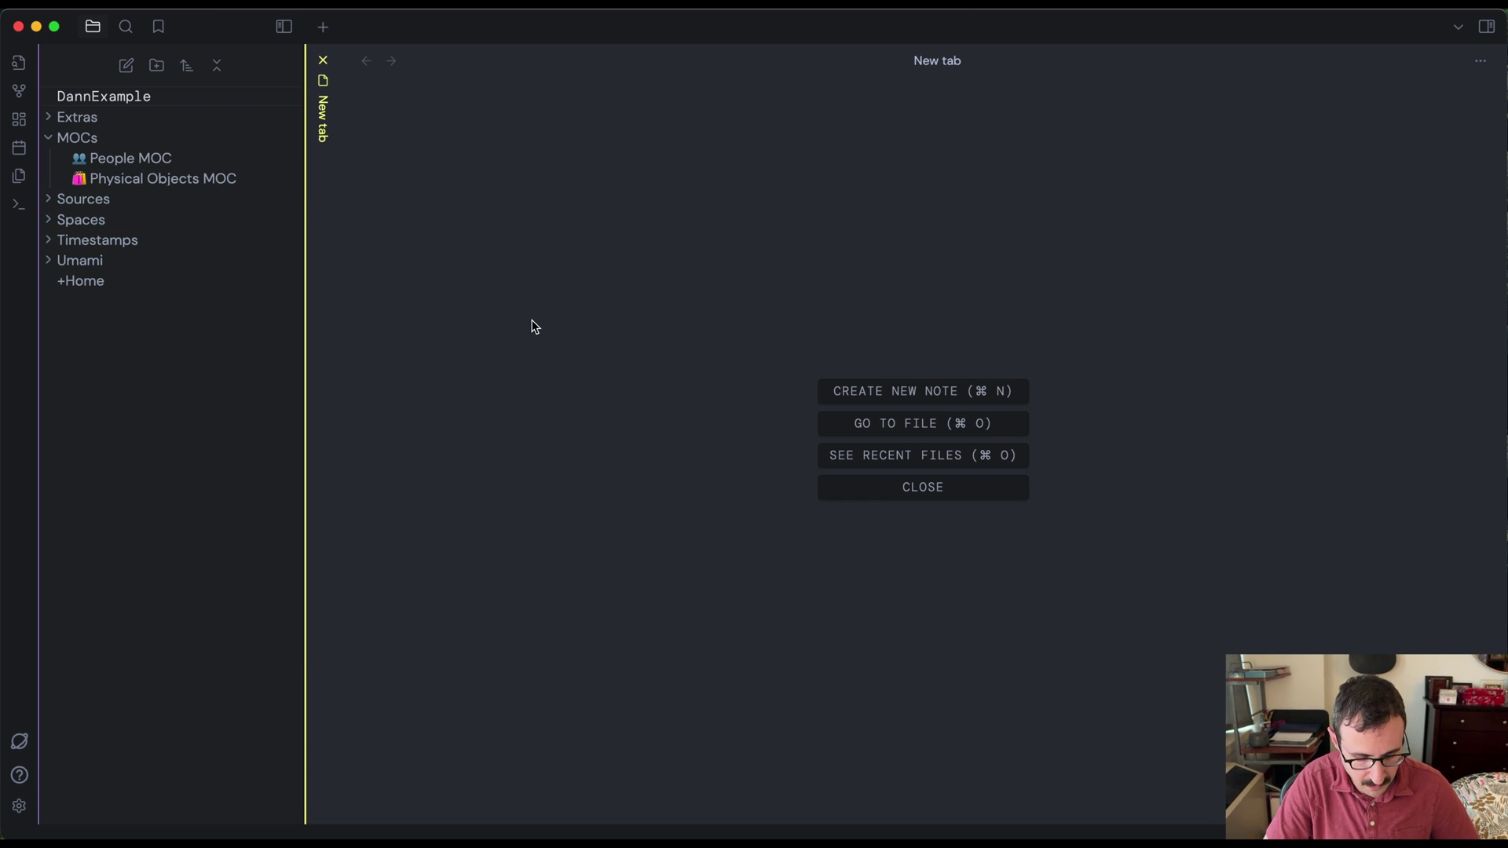
key("super+n")
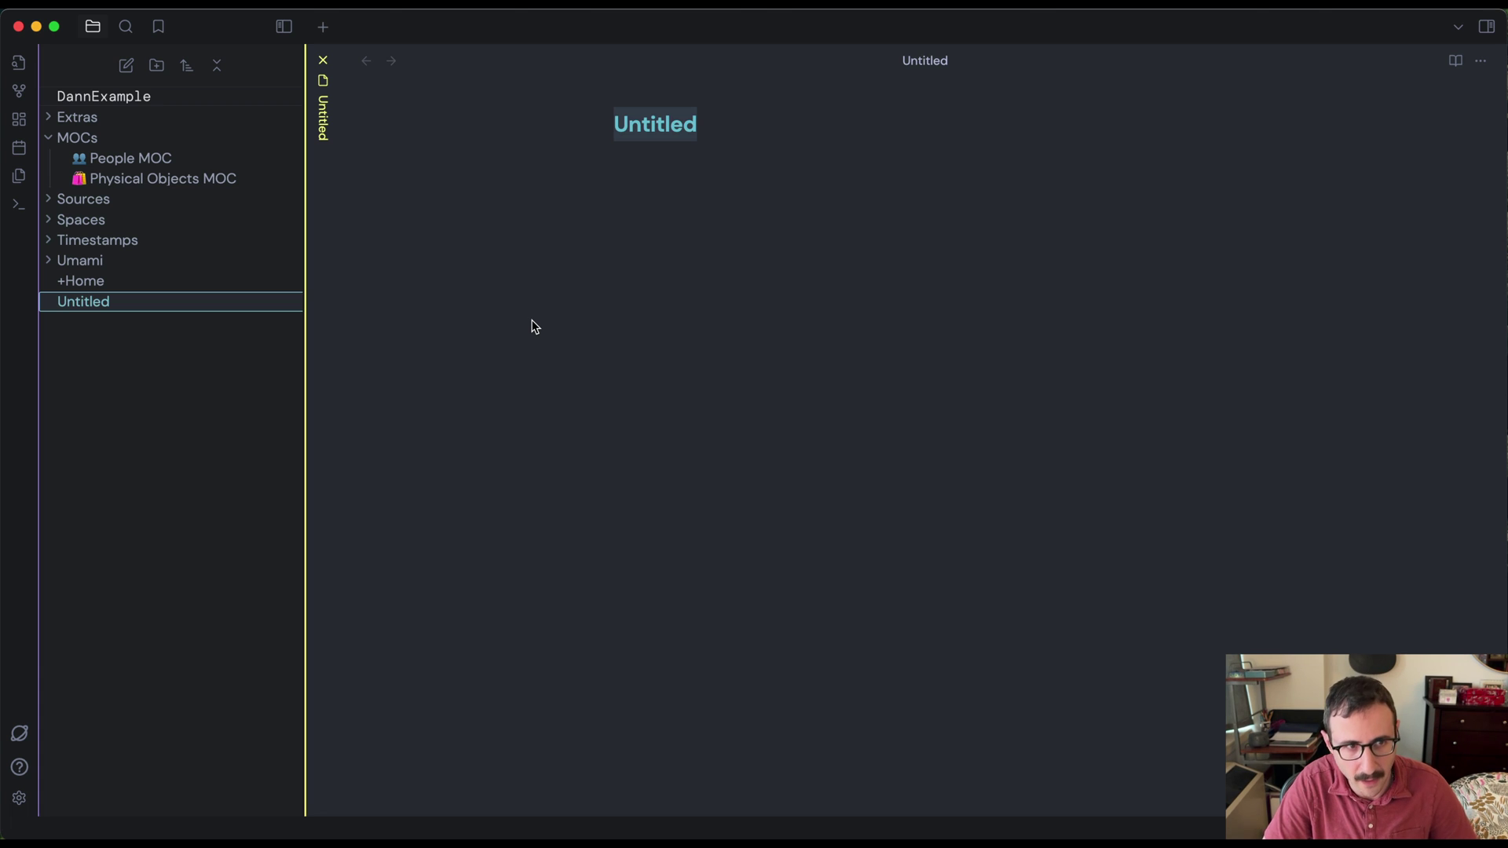
type("Te")
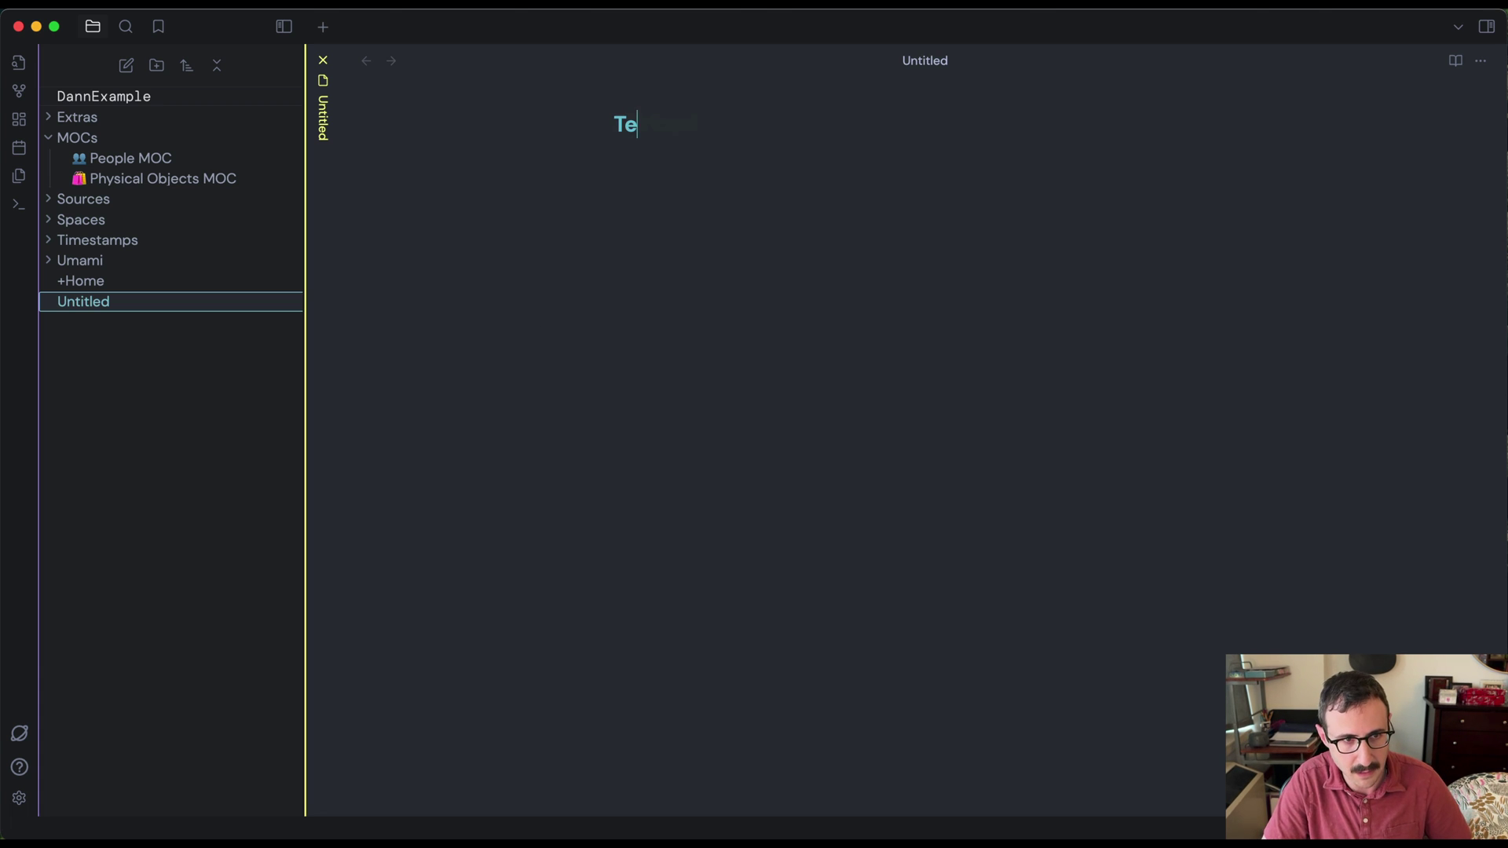
type("mplate, Physical Object")
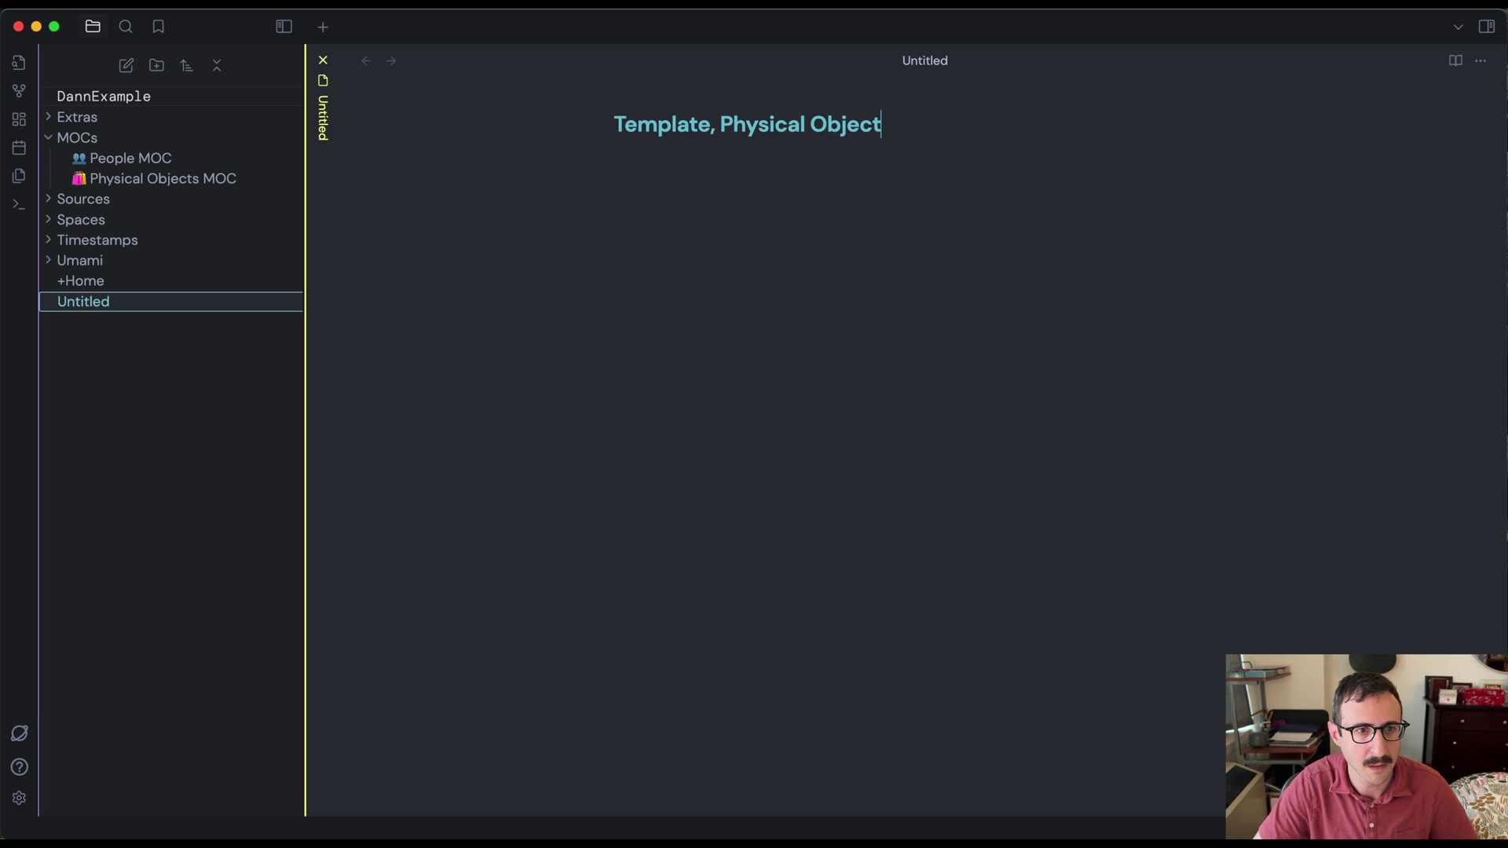
Select all text of the raw obsidian-physical-object-template.txt gist in Safari, then return to Obsidian
key("super+space")
type("saf")
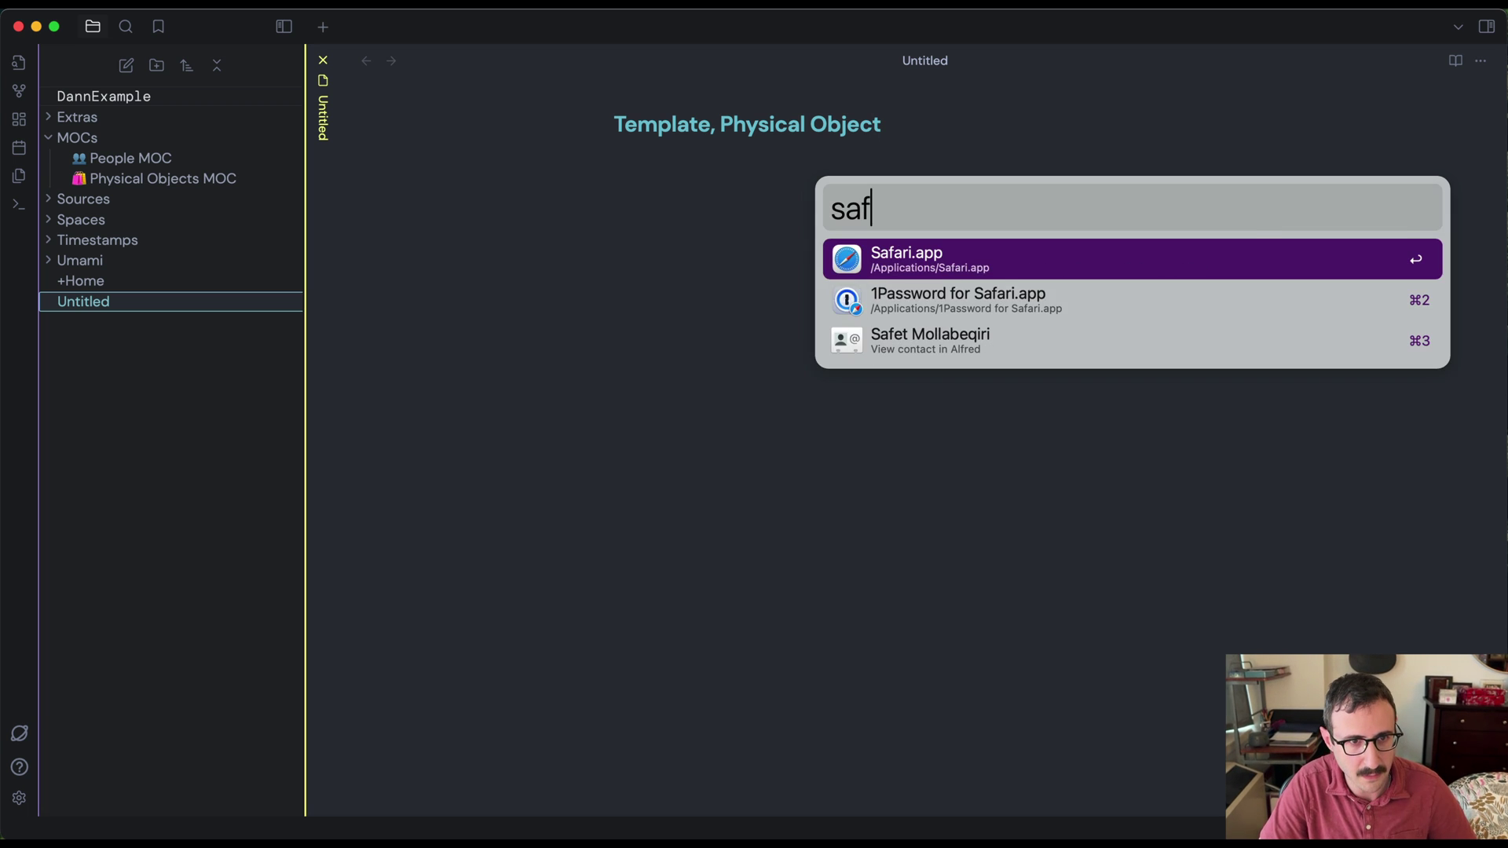
key("Return")
left_click(531, 325)
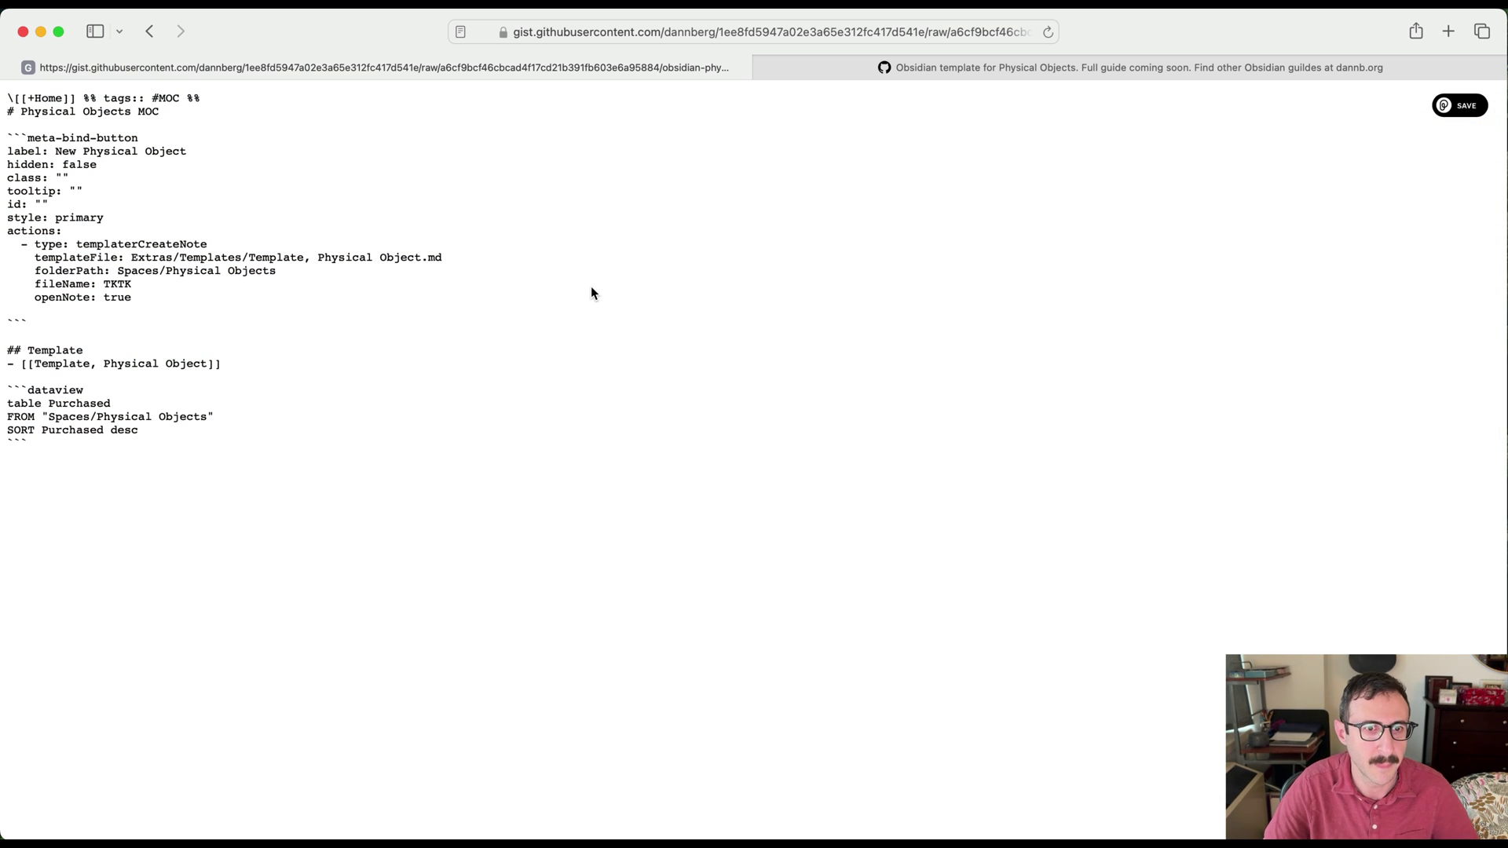
left_click(1034, 67)
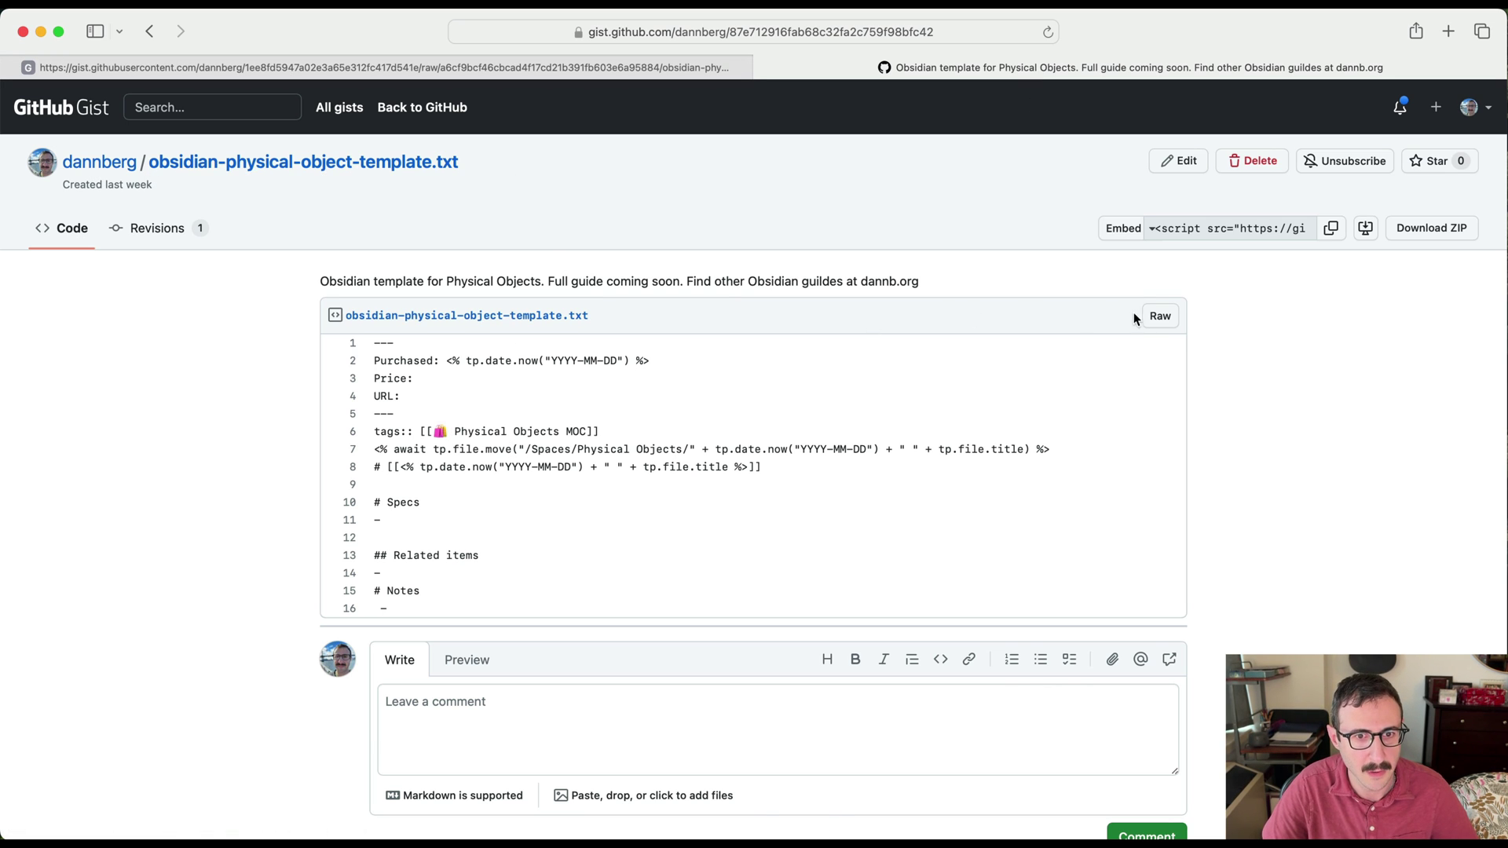
left_click(1161, 315)
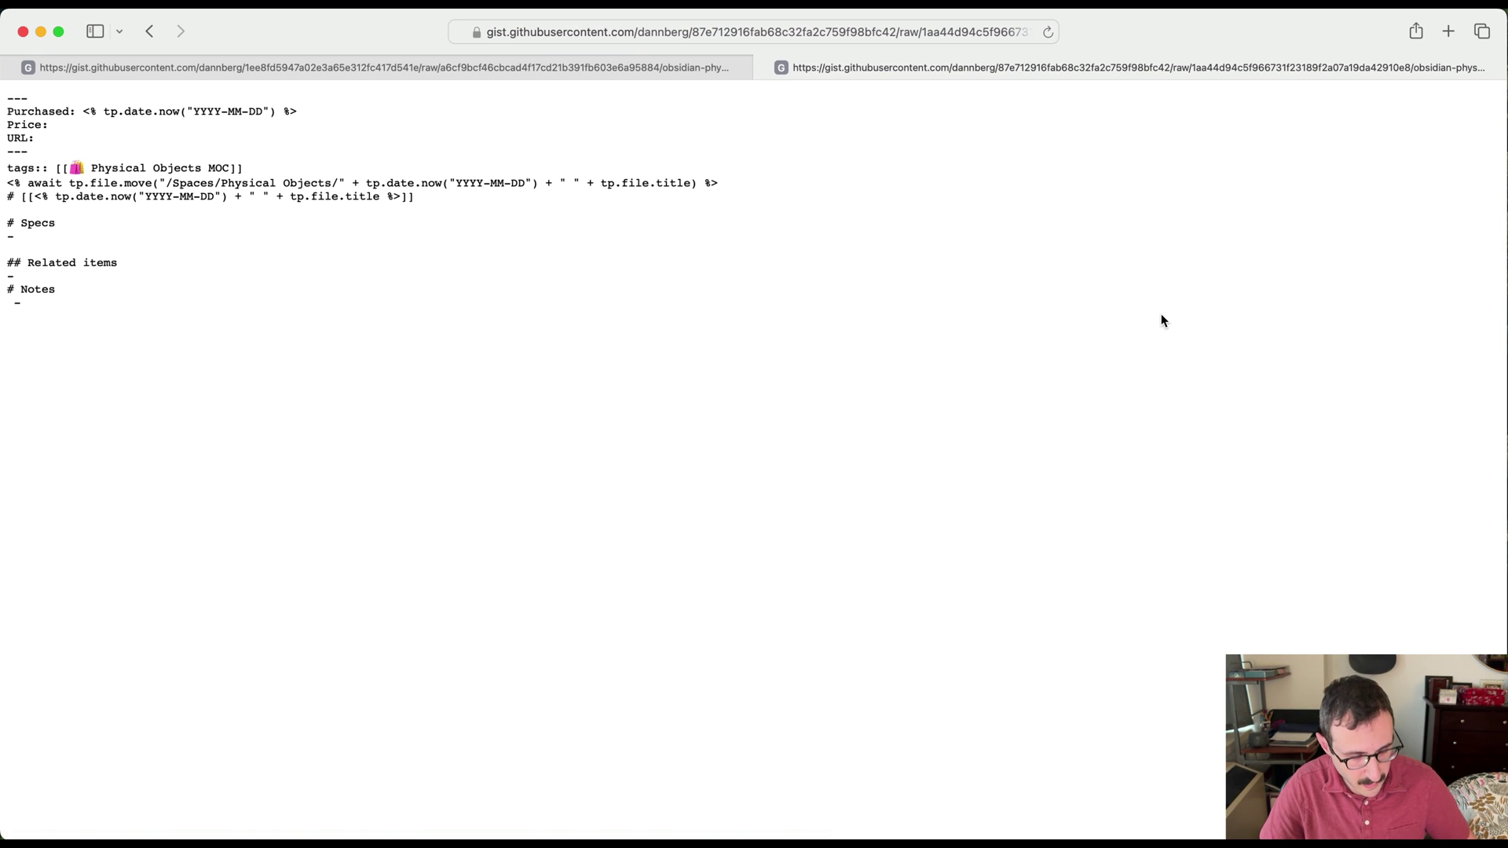
key("super+a")
key("super+space")
type("ob")
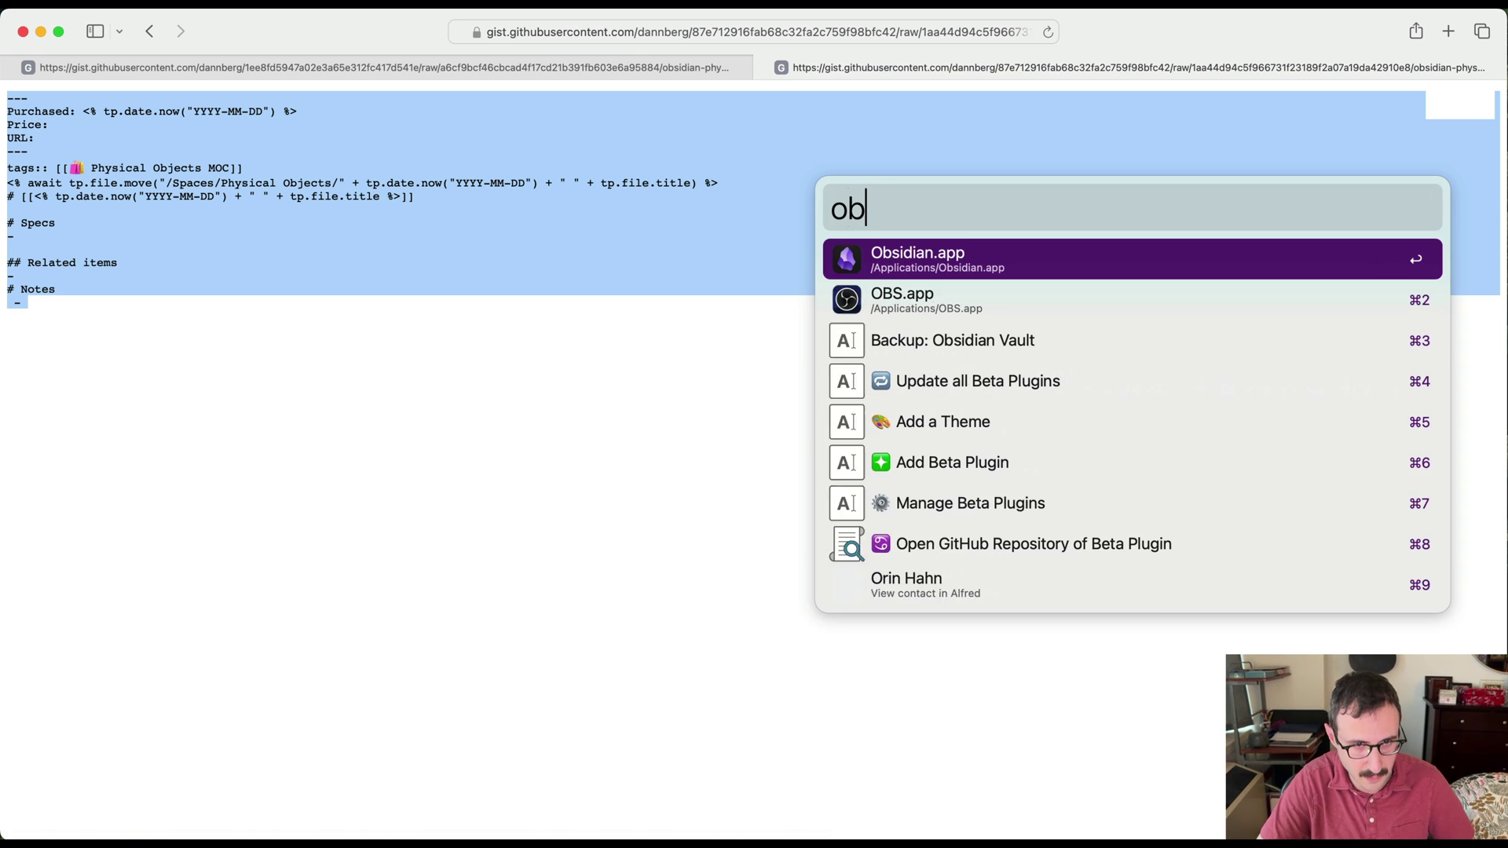
key("Return")
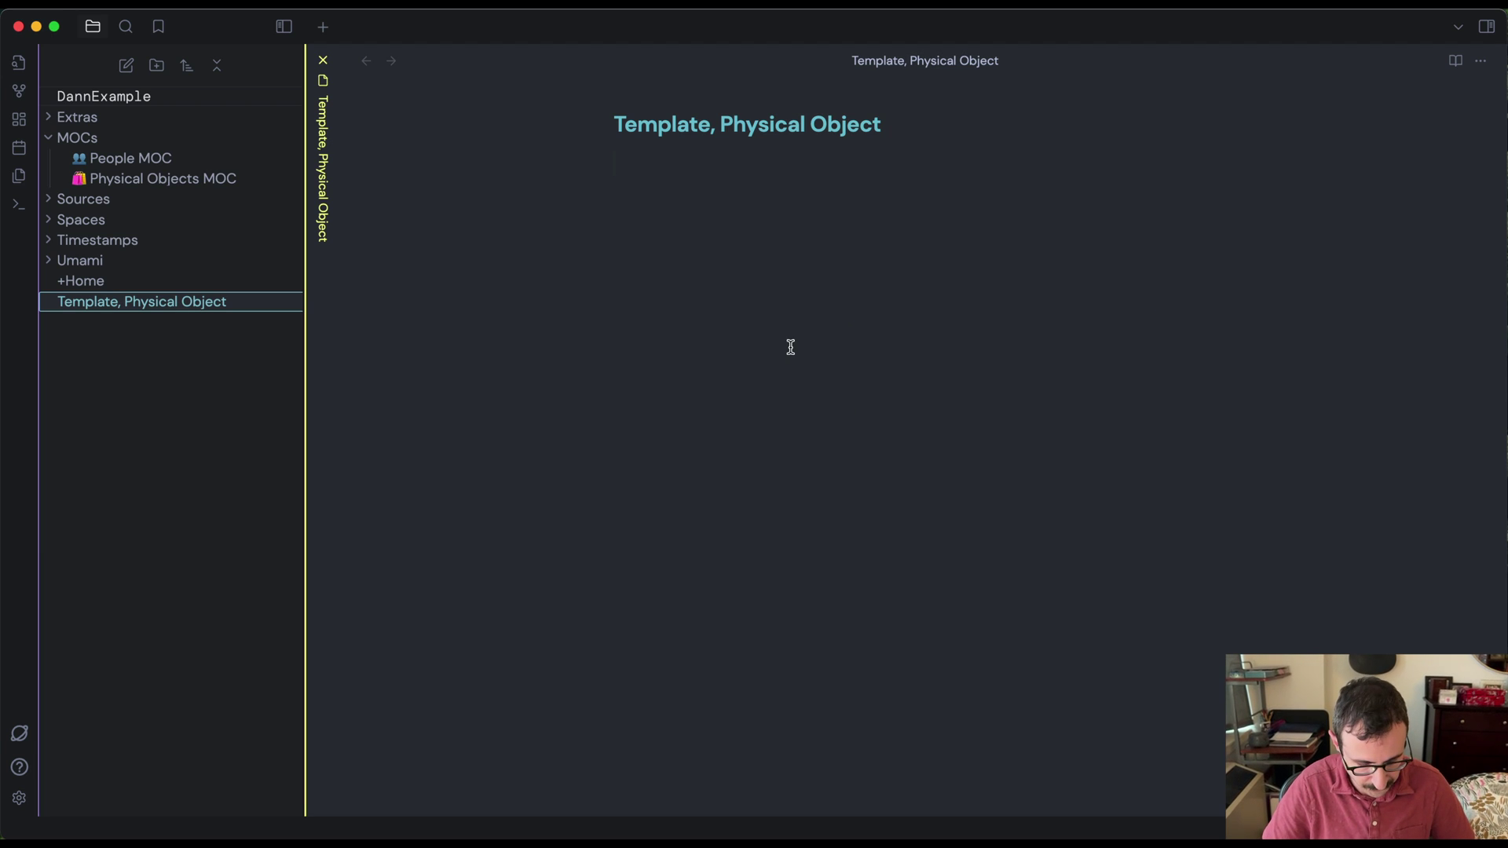
Paste the physical-object template into the note, checking its front-matter lines in Safari
key("super+v")
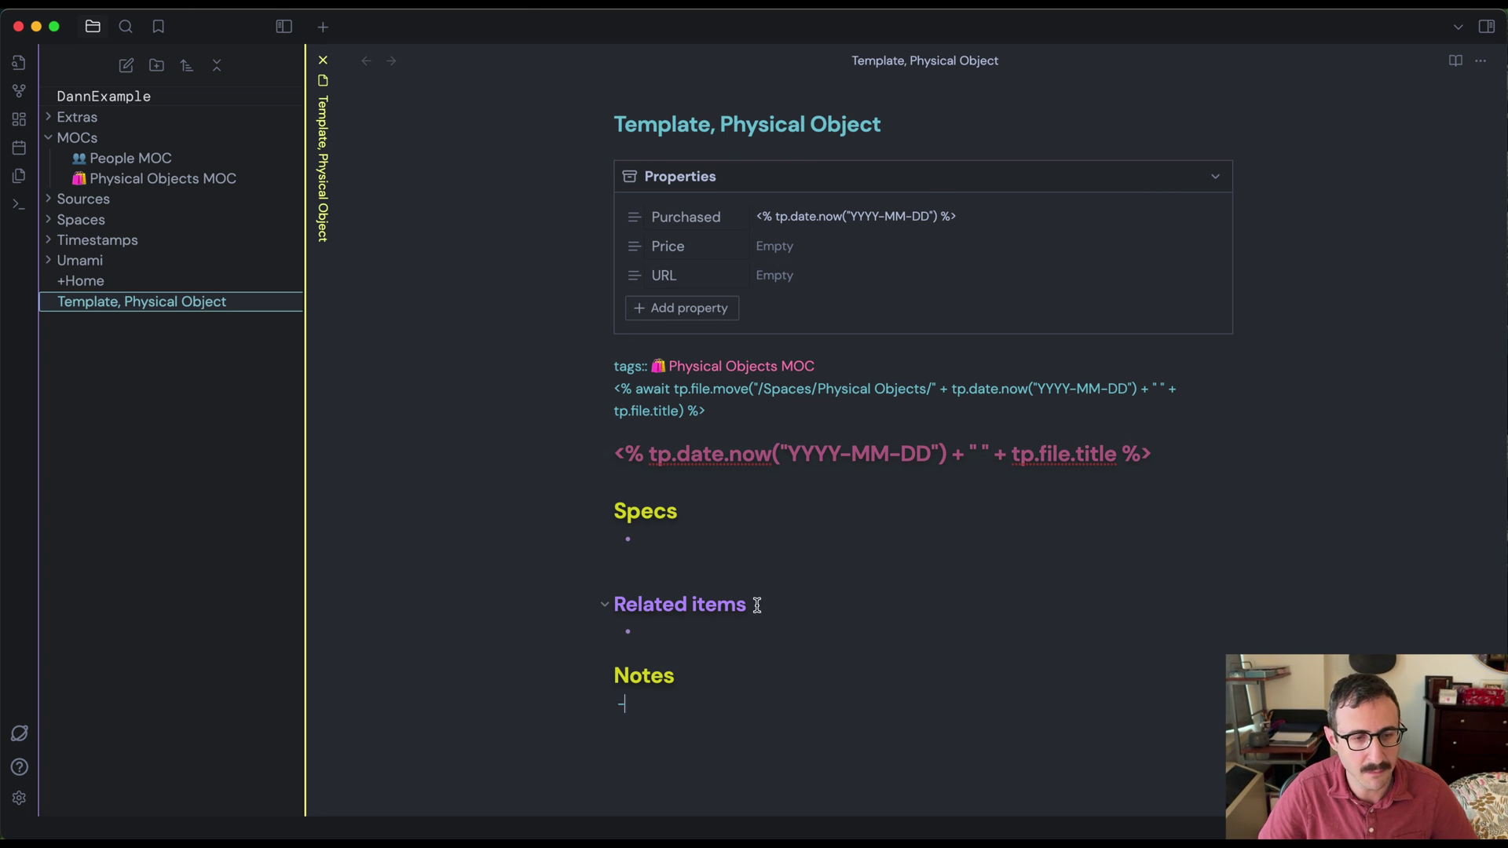
key("alt+space")
type("saf")
key("Return")
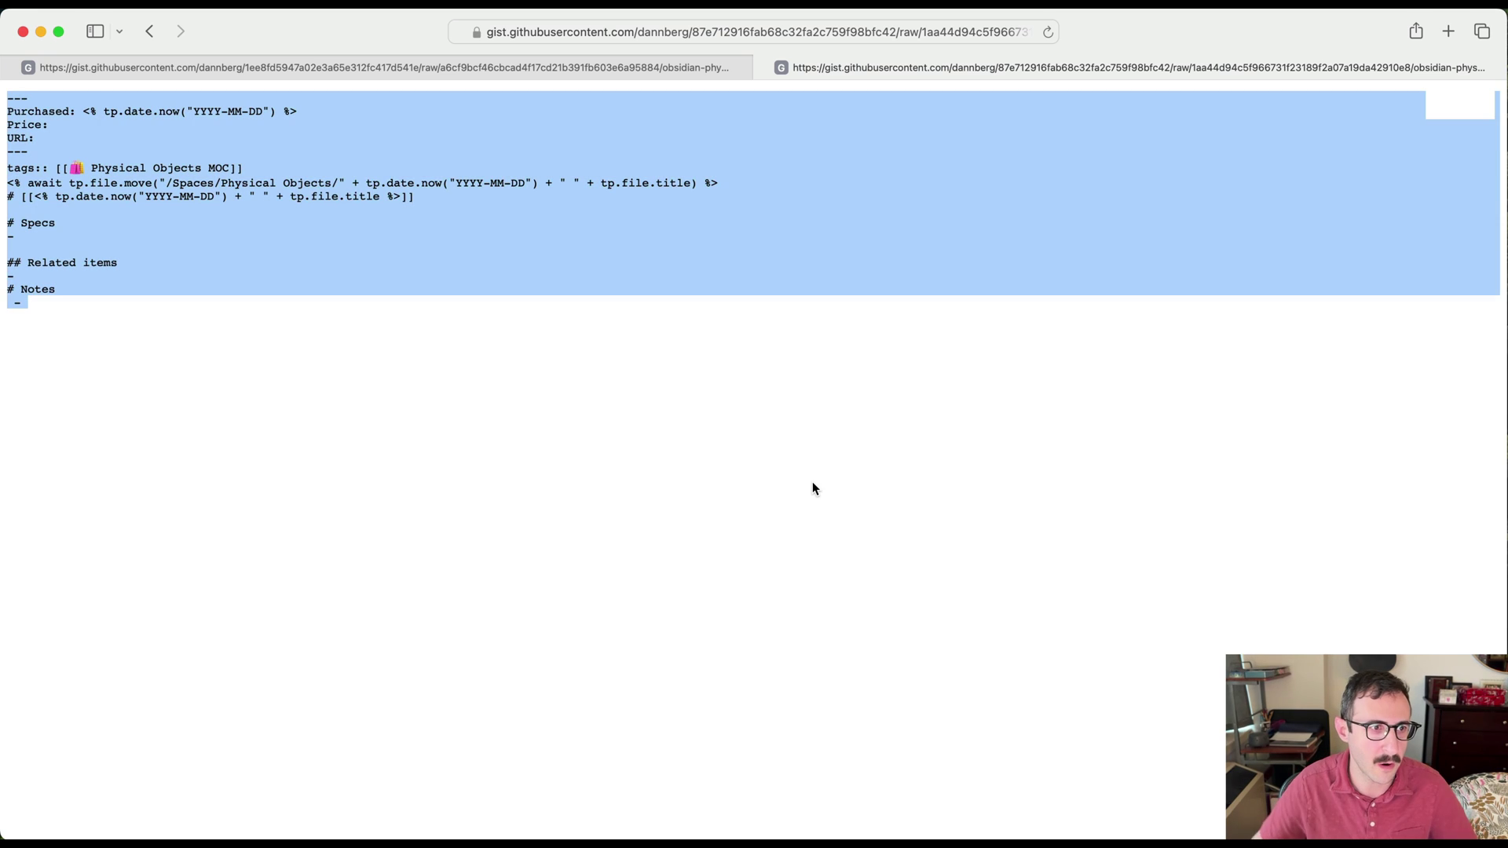
left_click(356, 346)
left_click_drag(31, 151, 21, 118)
left_click(451, 196)
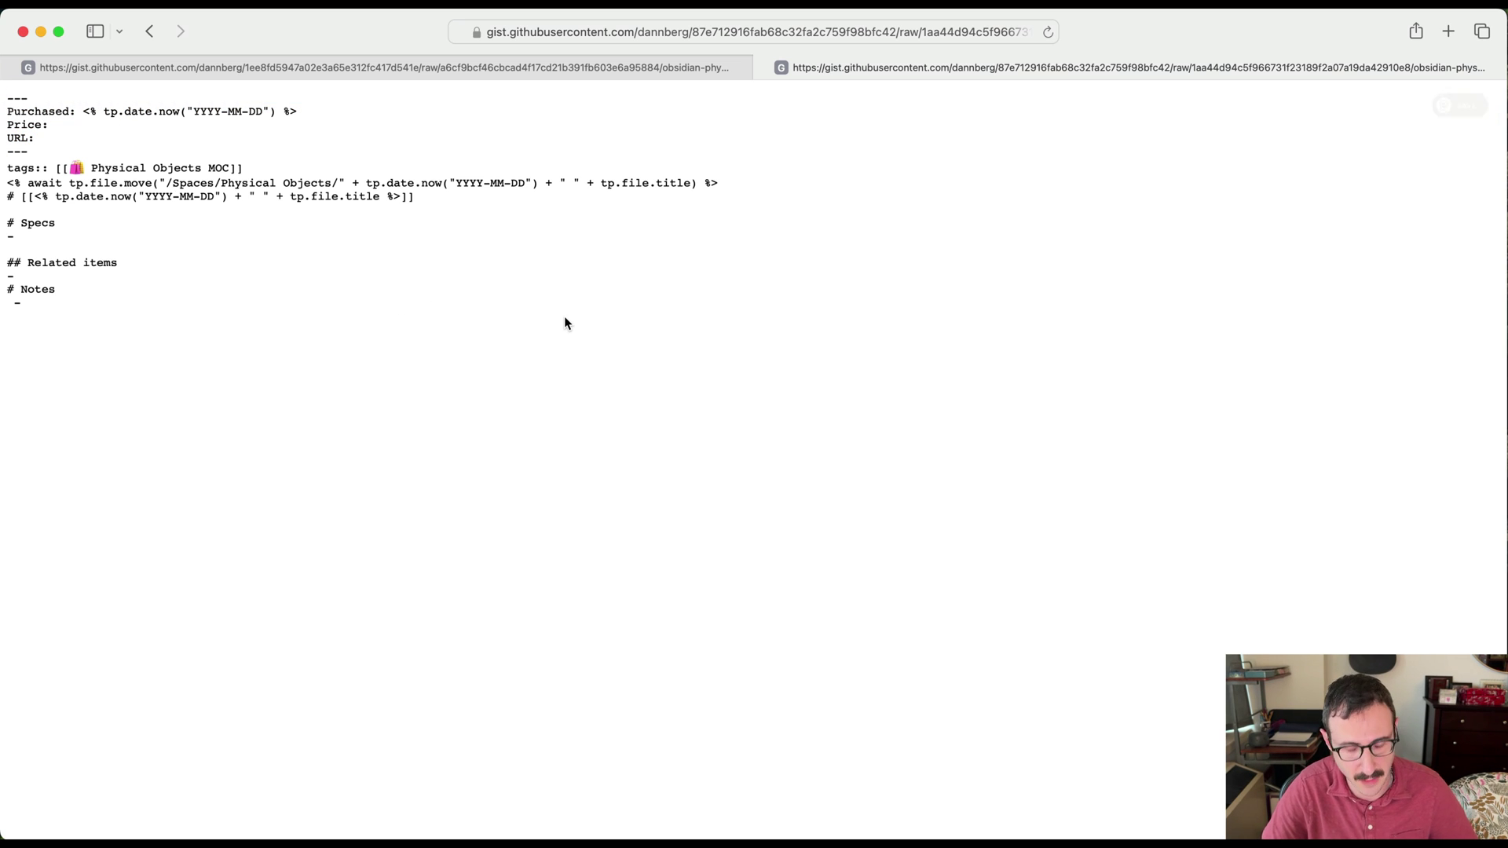
key("alt+space")
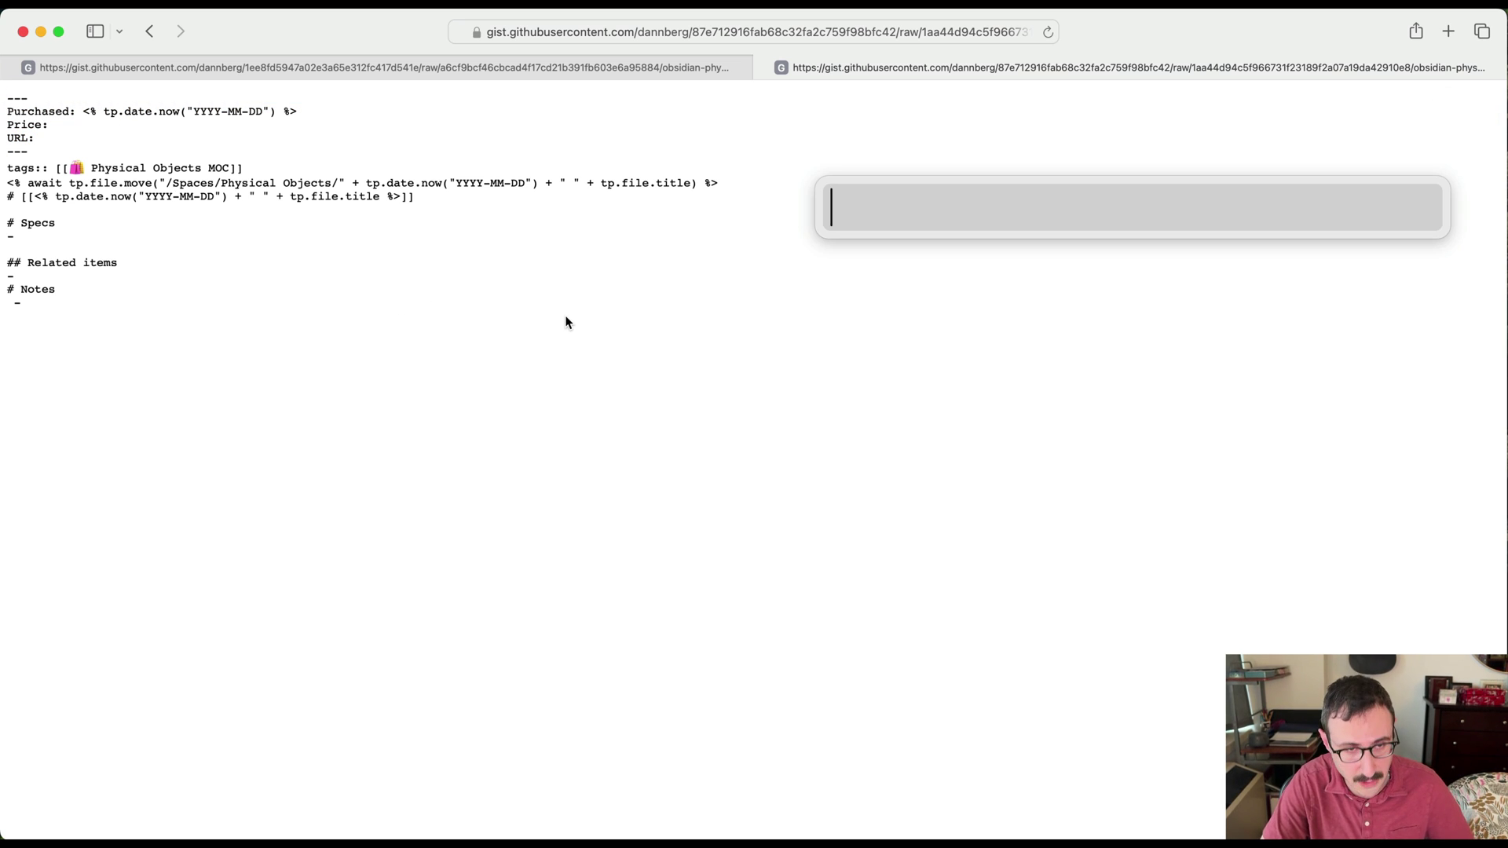
type("ob")
key("Return")
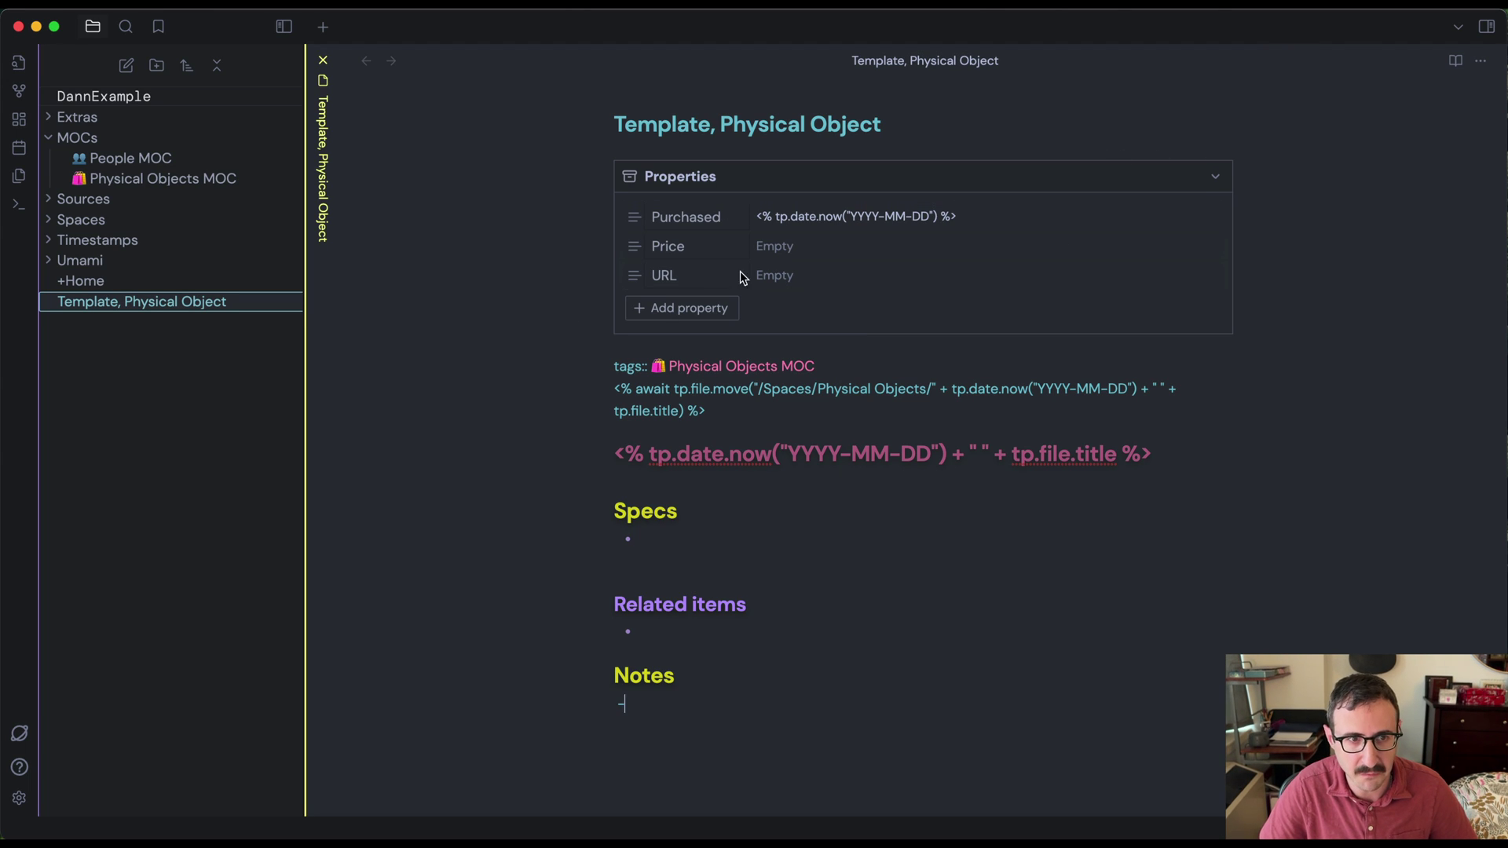
View the note in Source mode, then return it to Live Preview
left_click(1481, 61)
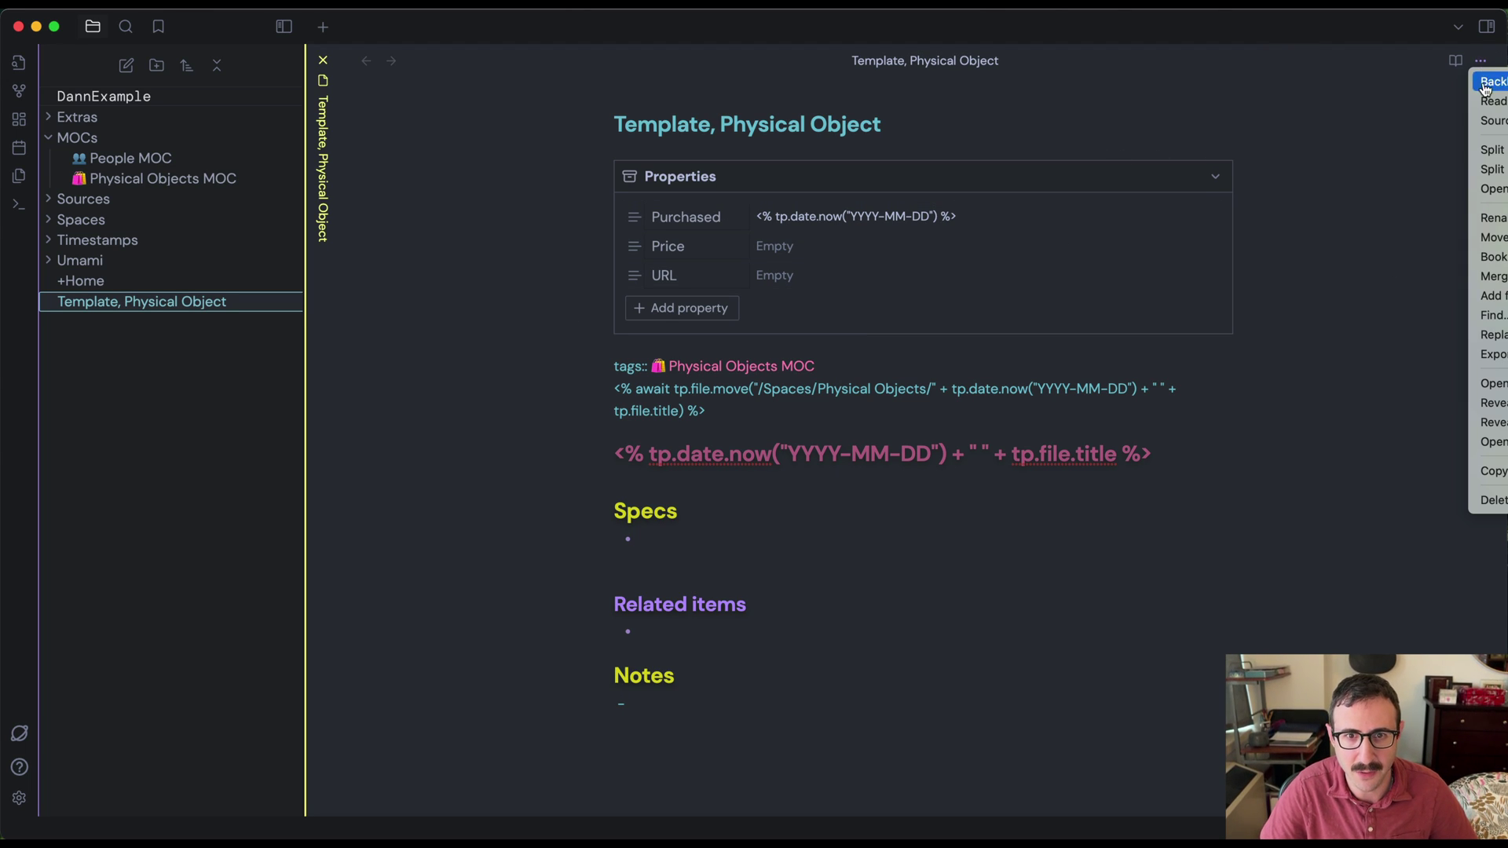
left_click(1487, 121)
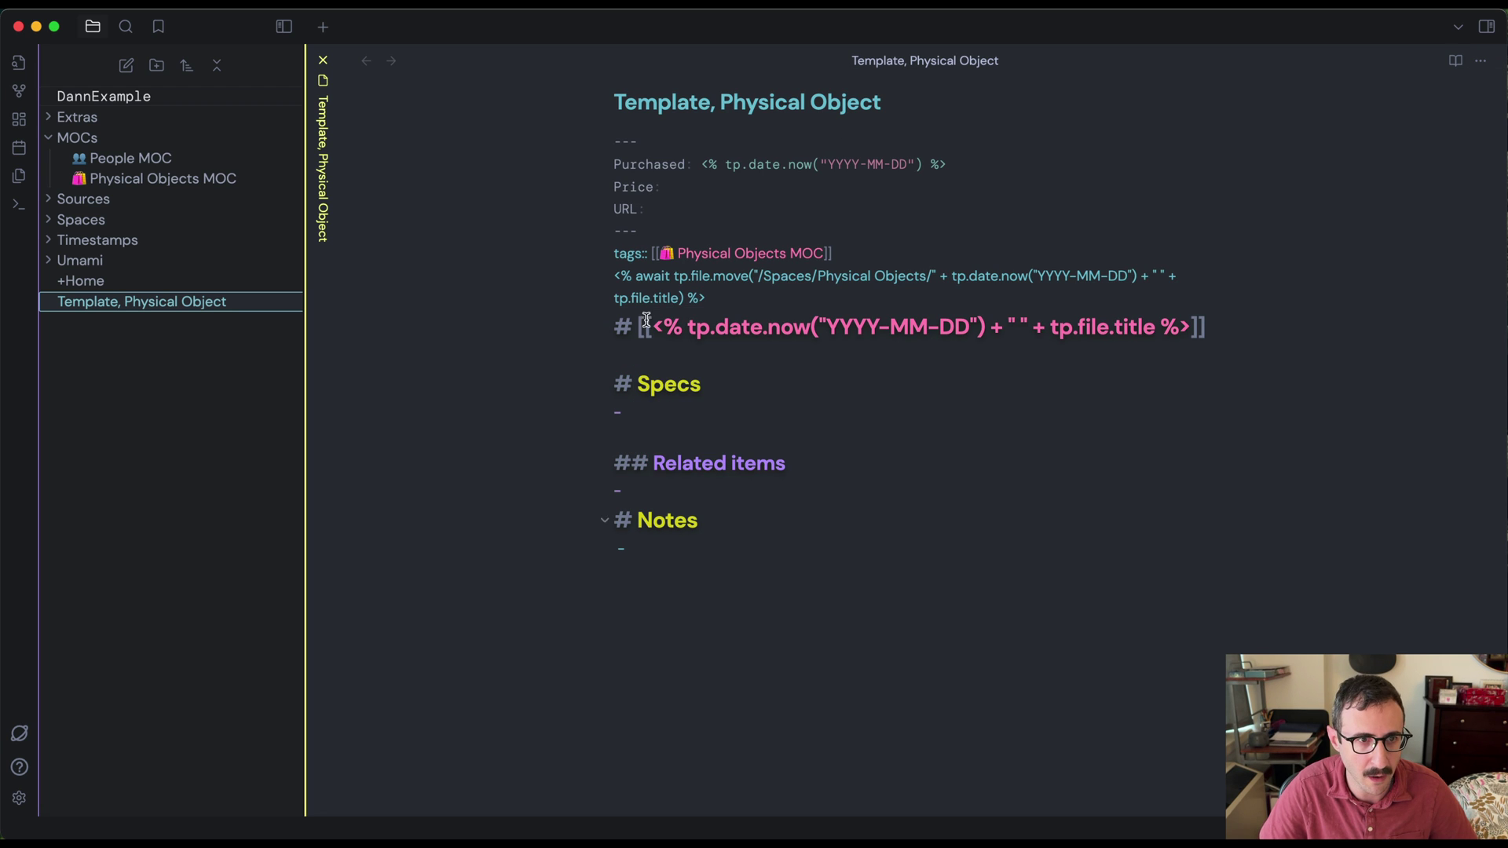
left_click(1481, 61)
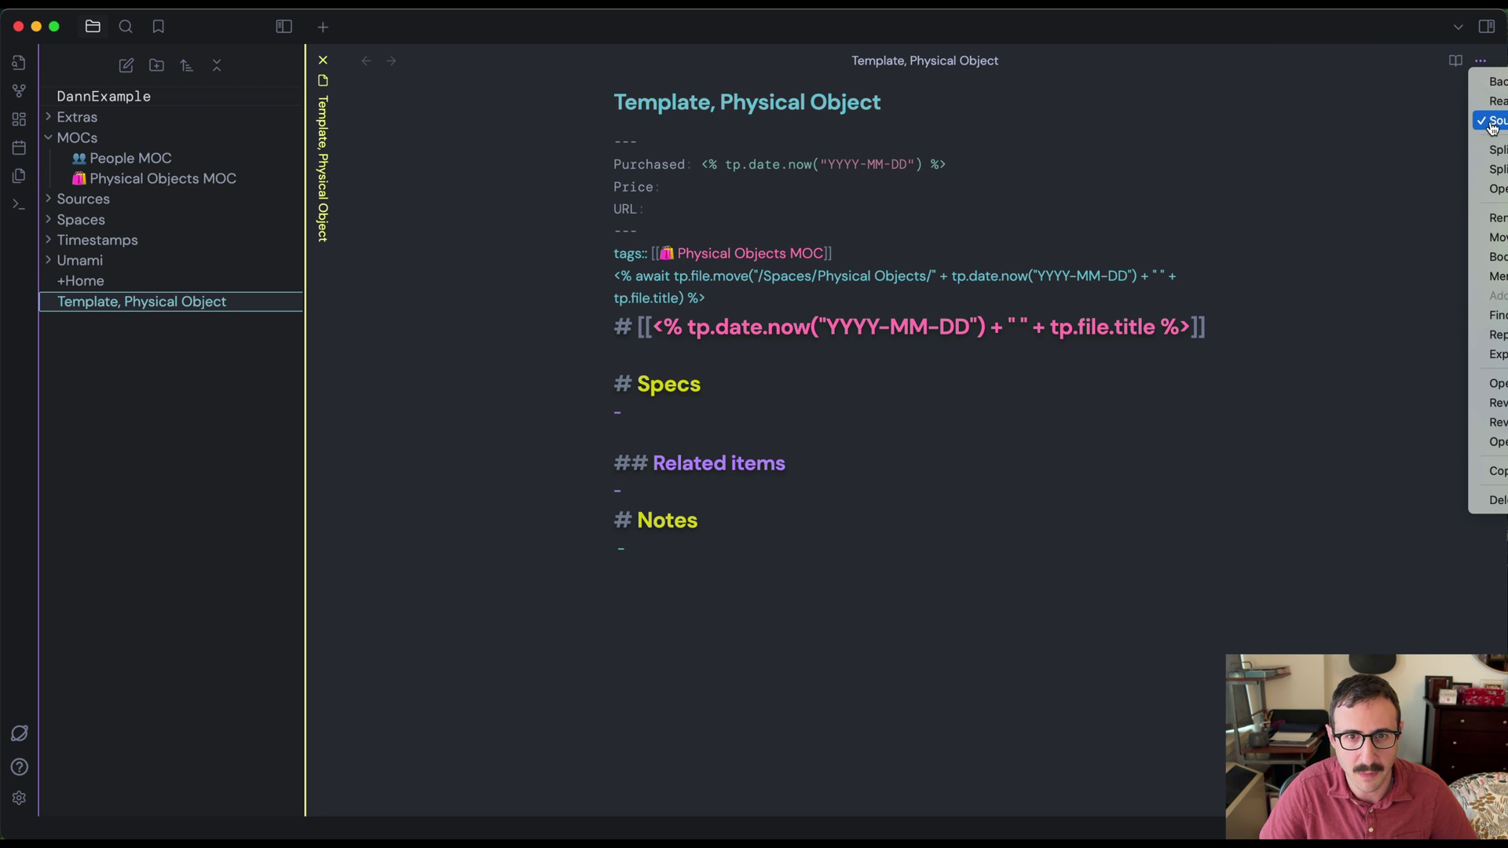
left_click(1159, 320)
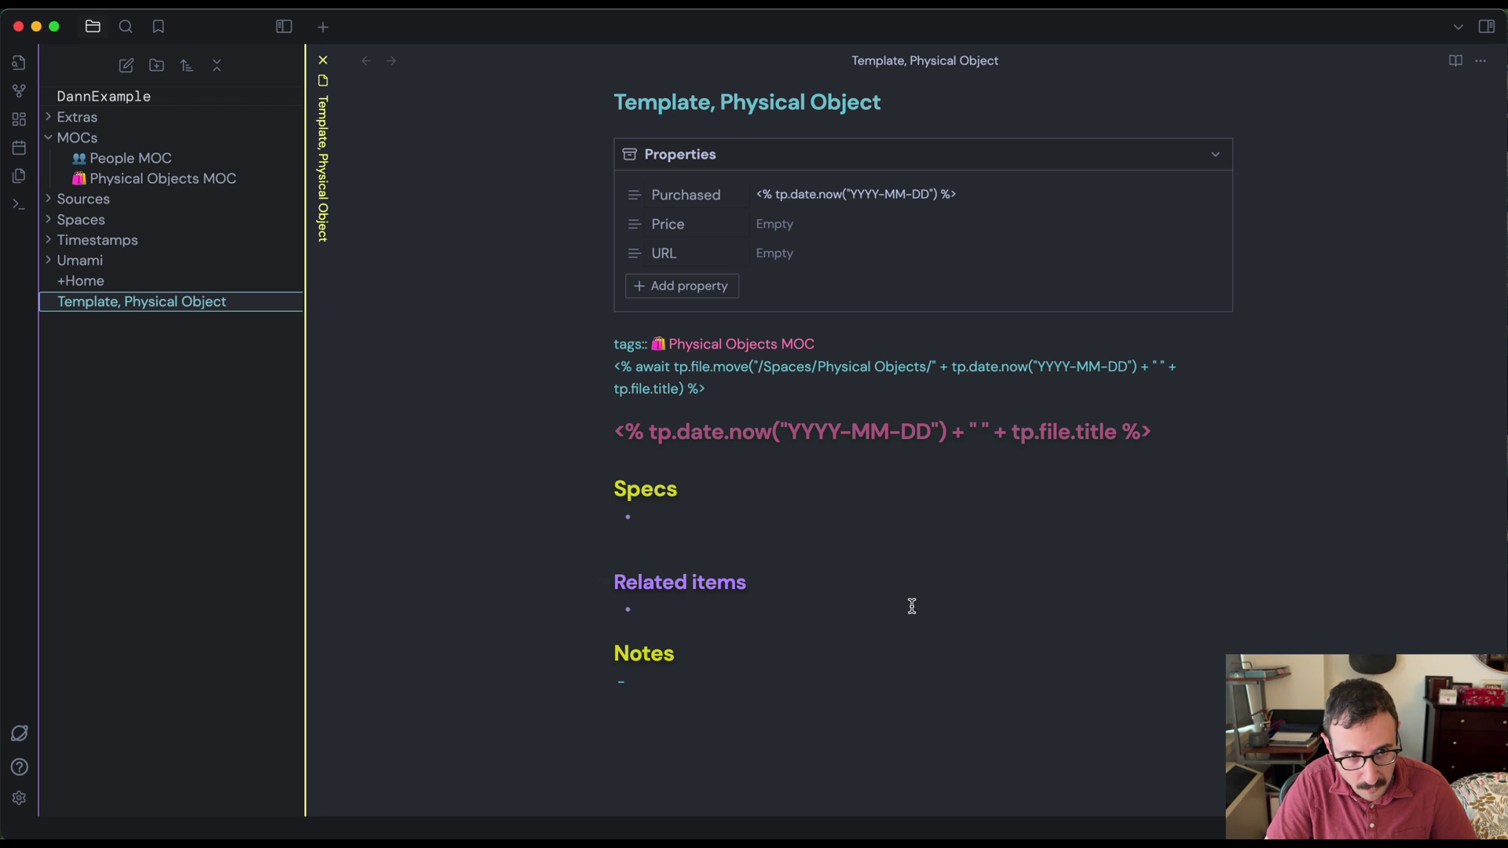
key("cmd+p")
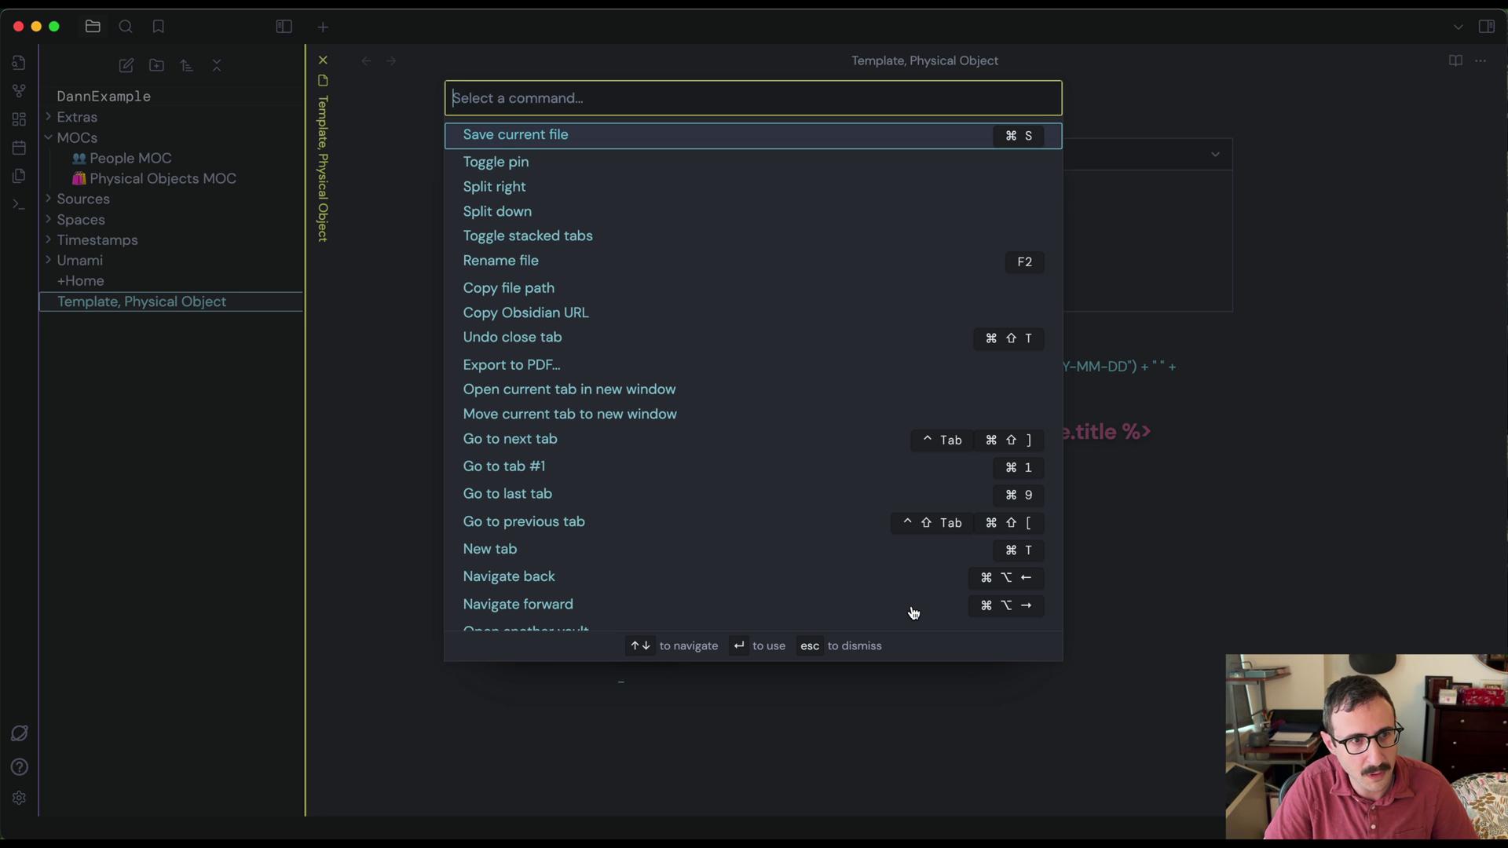
Move the Template, Physical Object note into Extras/Templates and reveal it in the file tree
type("templ")
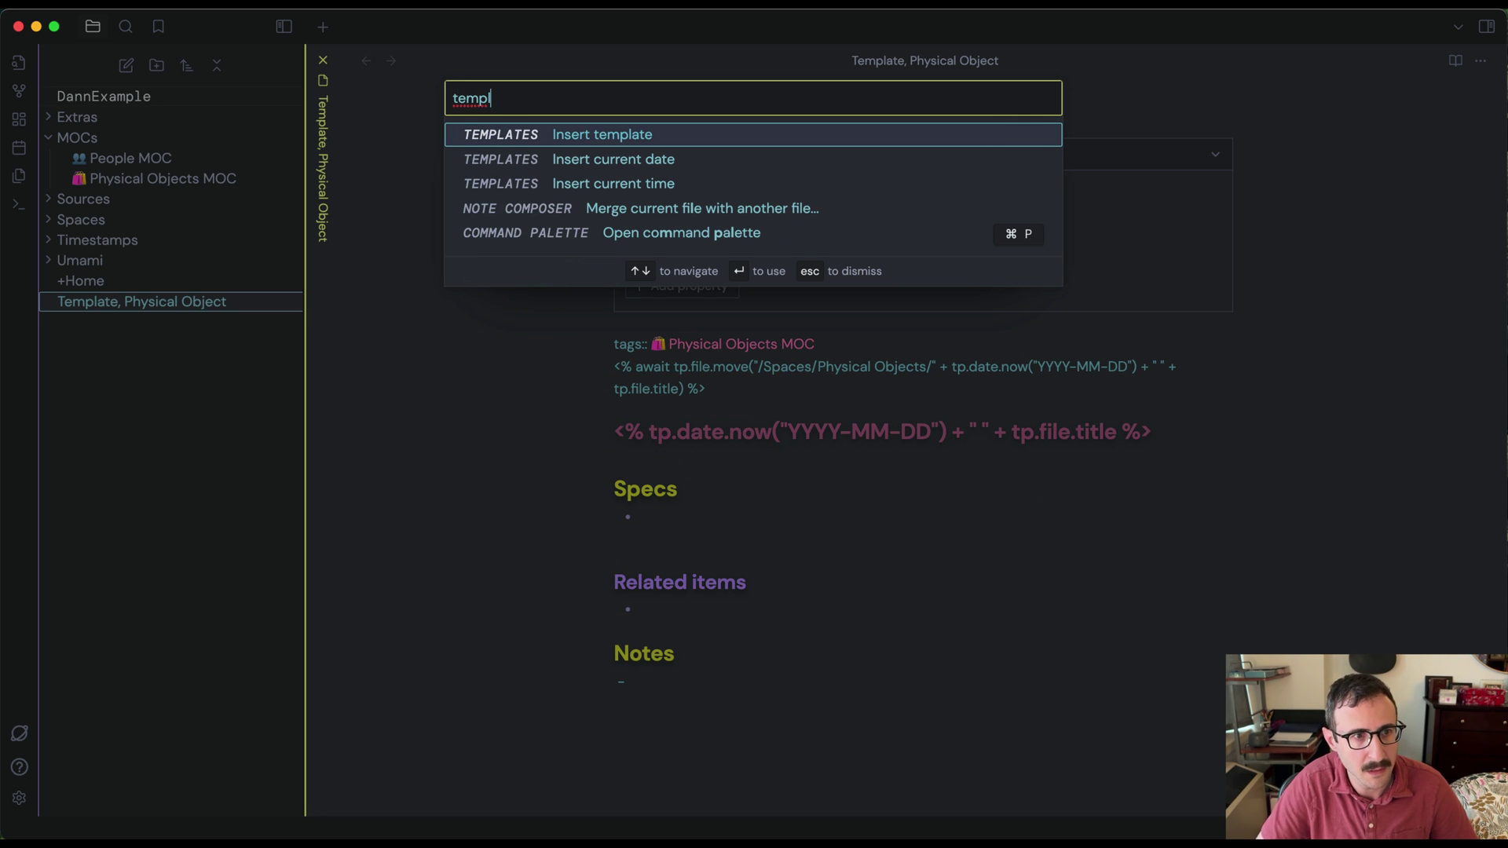
key("BackSpace")
key("BackSpace")
key("BackSpace")
key("BackSpace")
key("BackSpace")
type("move")
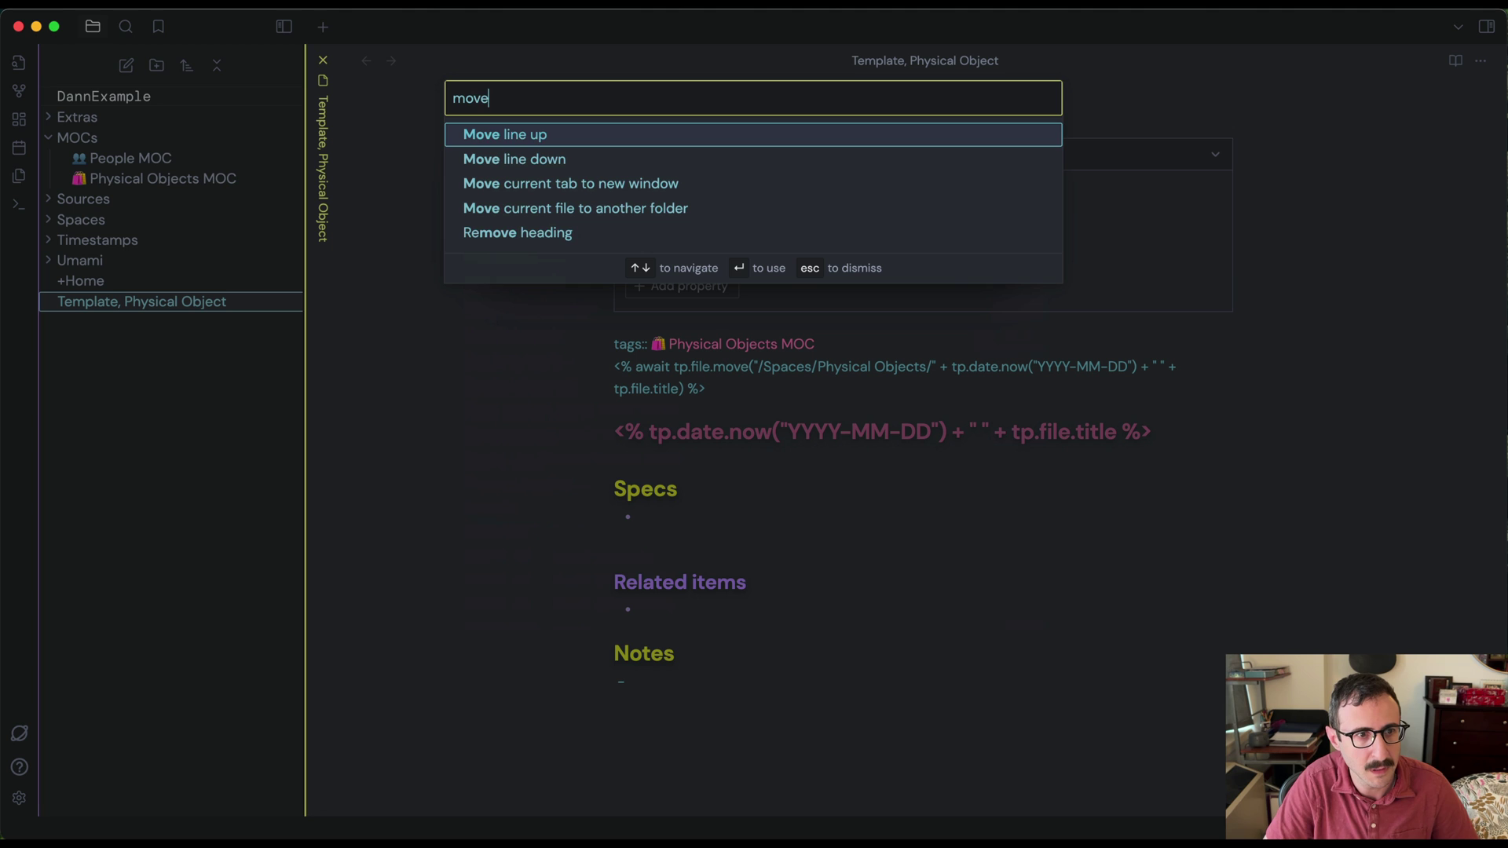
key("Up")
key("Down")
key("Down")
key("Down")
key("Down")
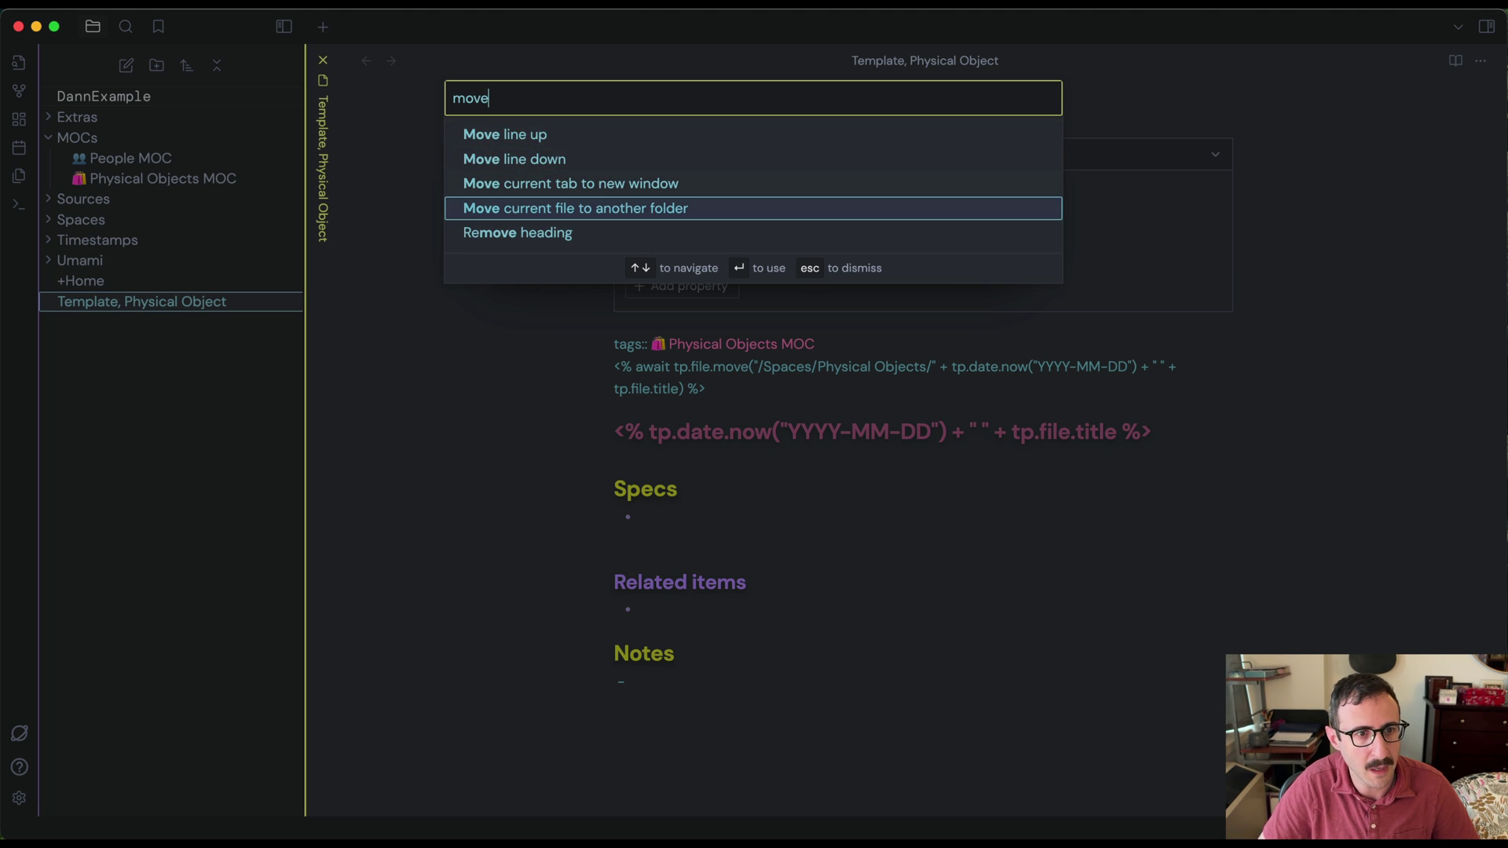
key("Return")
type("temp")
key("Return")
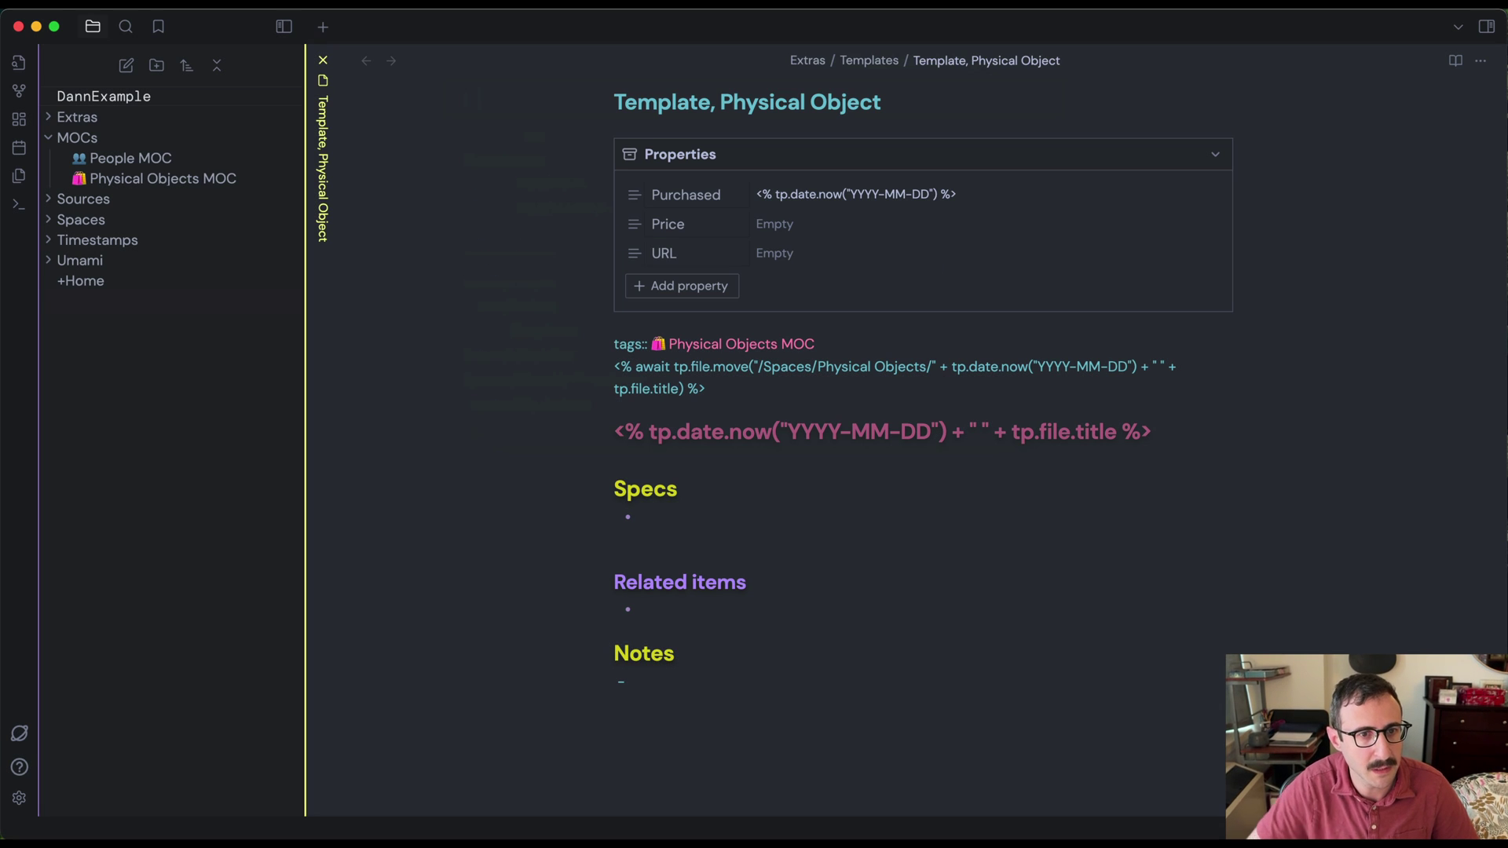
left_click(53, 118)
left_click(63, 200)
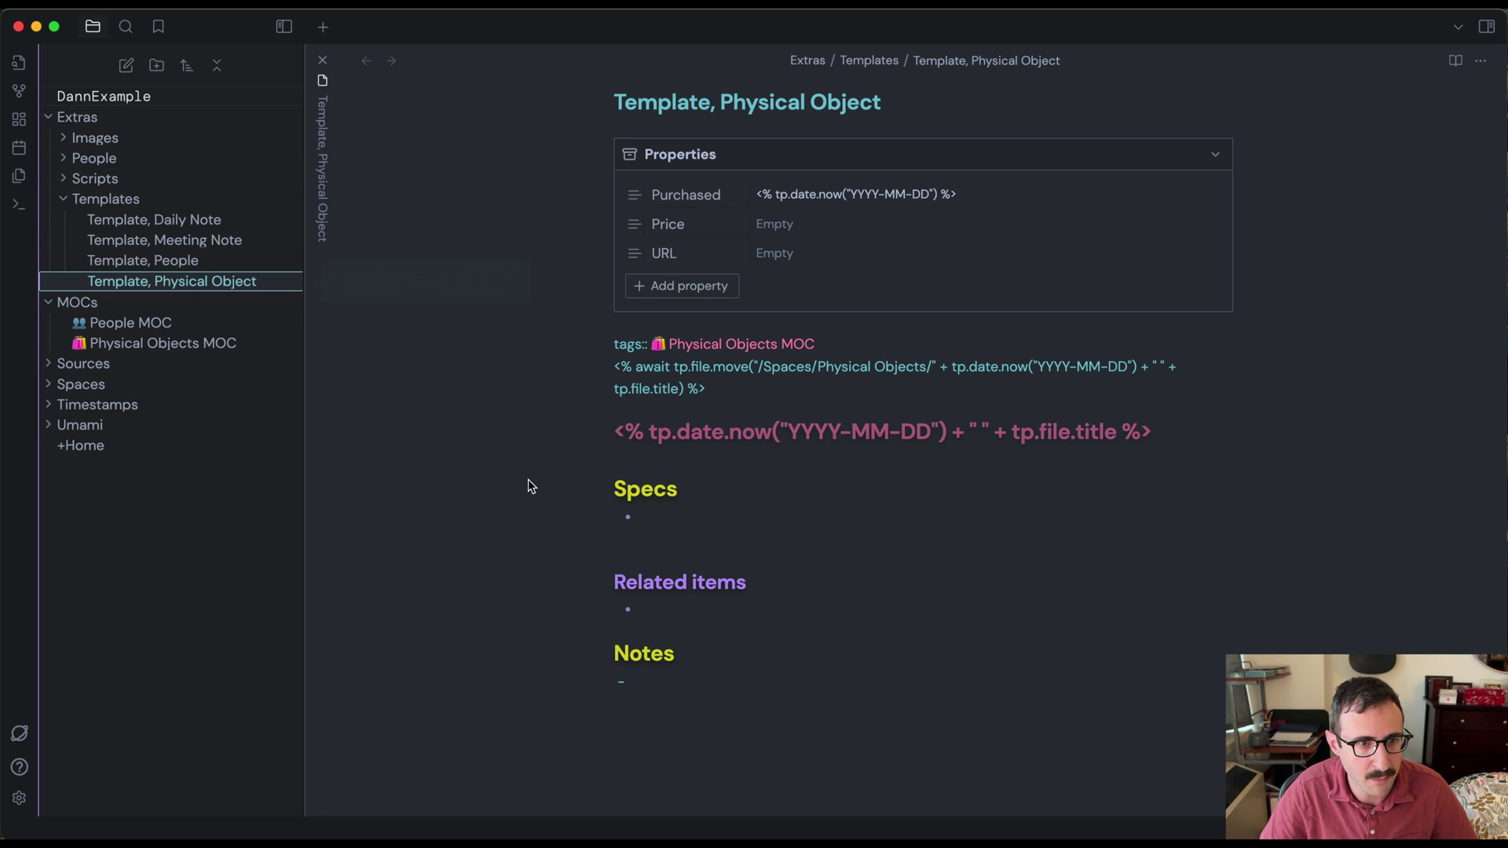
left_click(789, 691)
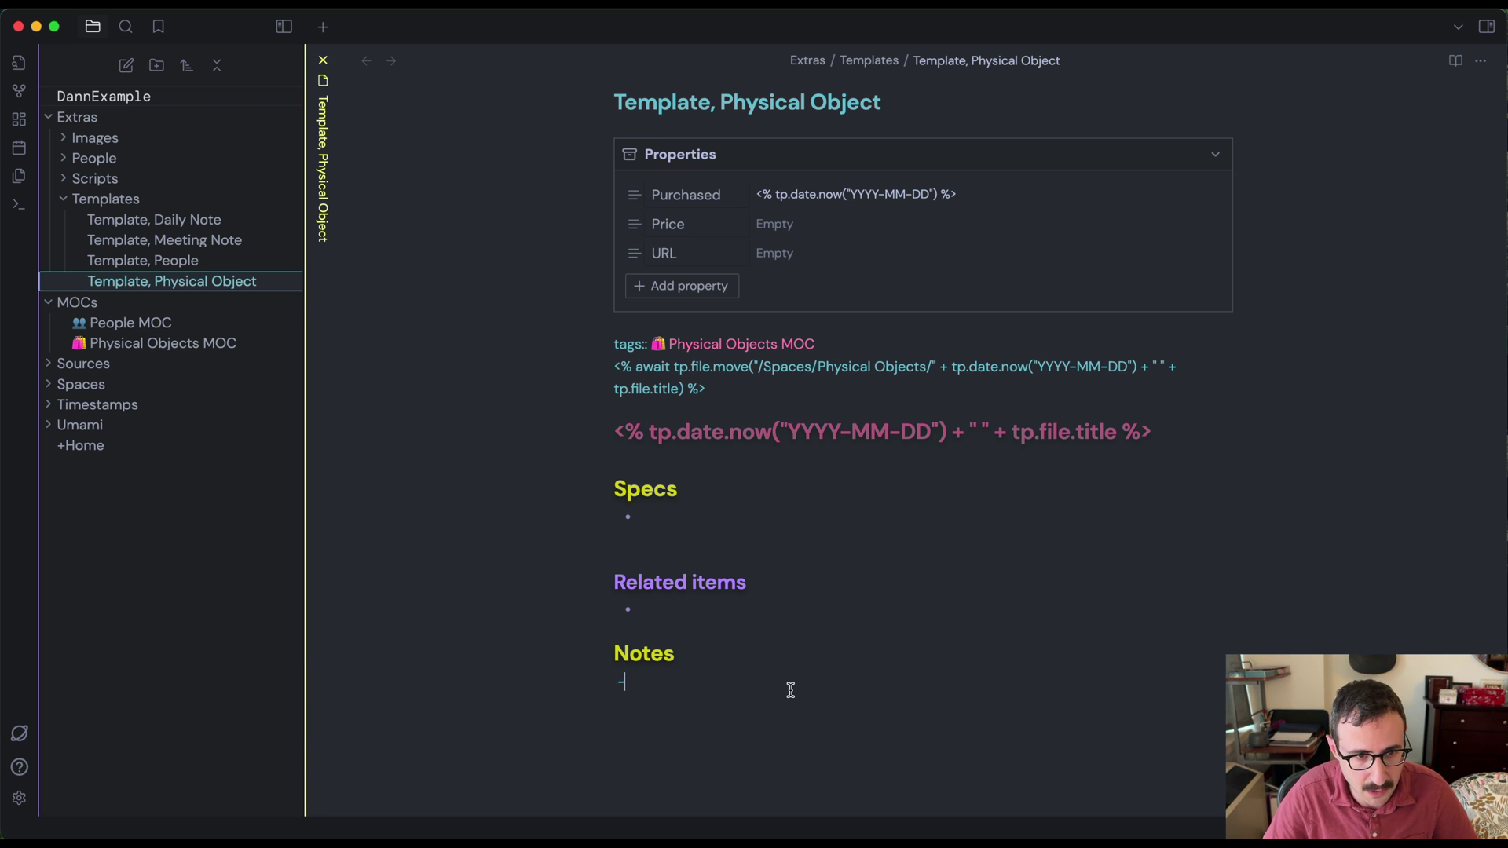
Close the template note and open Settings on the Community plugins page
left_click(323, 61)
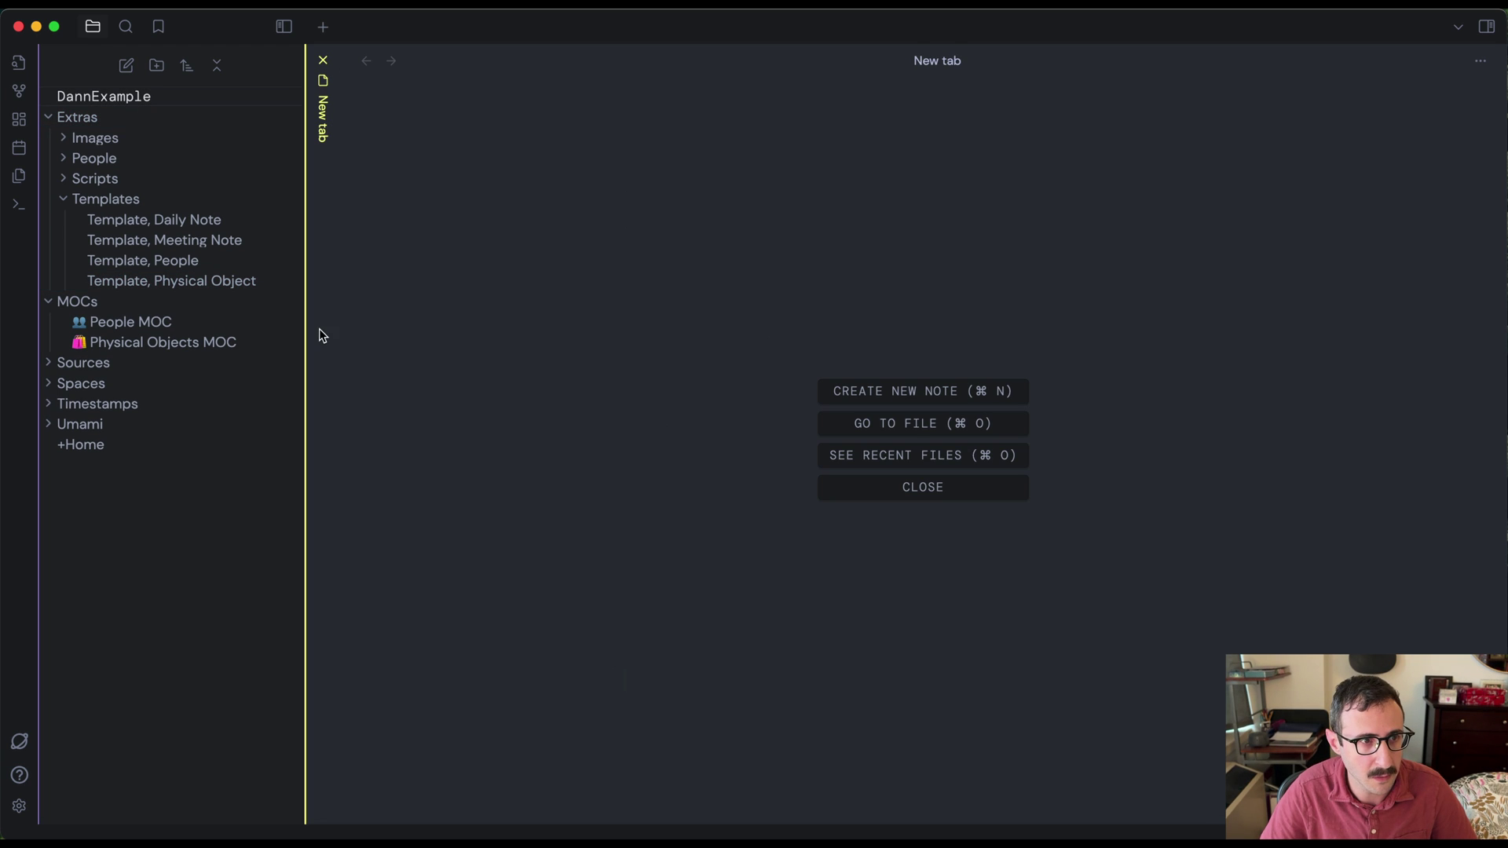
left_click(19, 806)
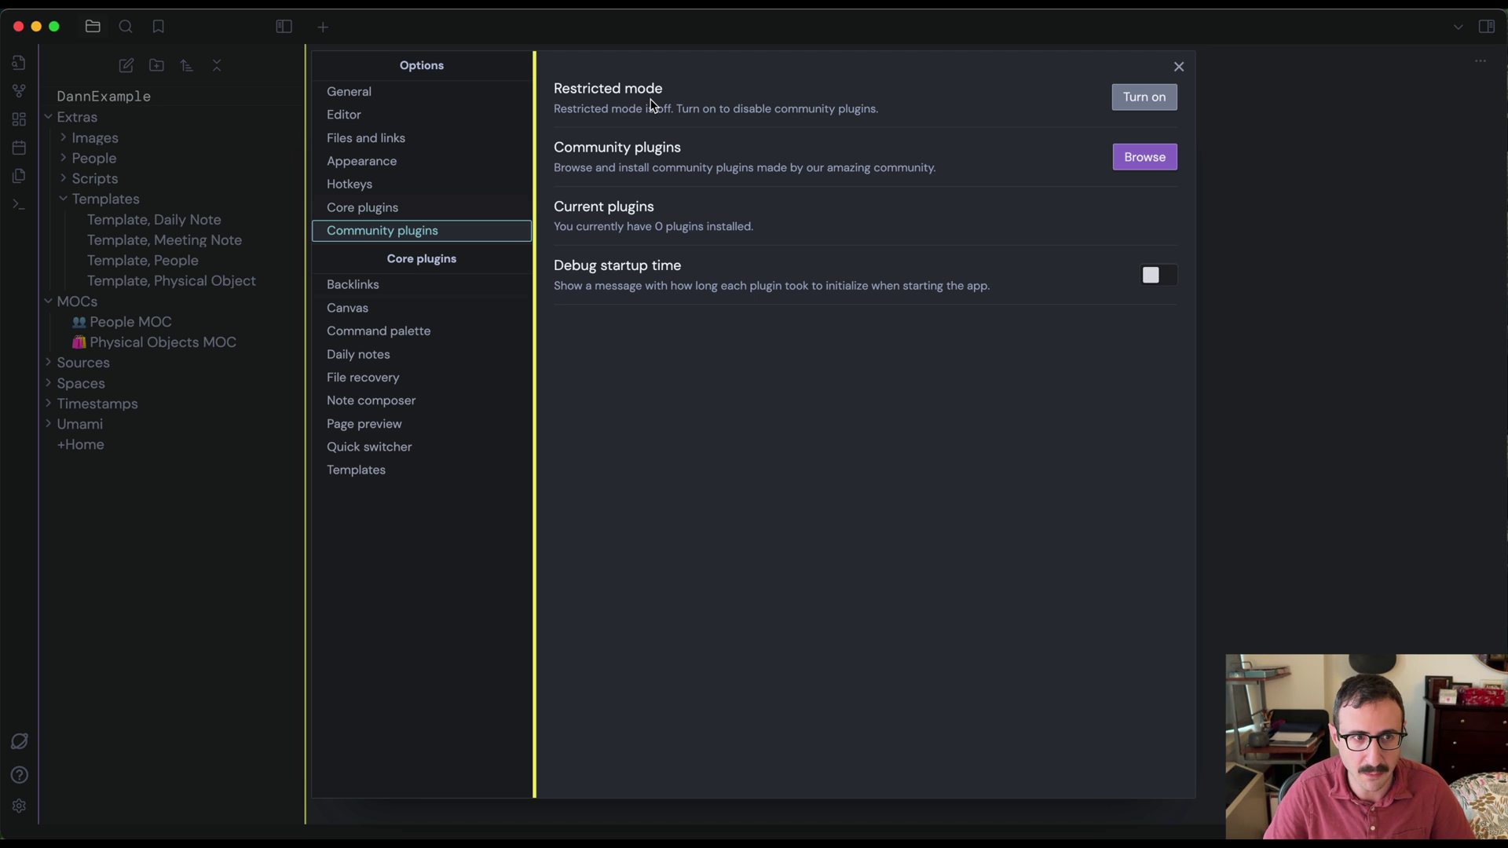
Install and enable the Dataview and Templater plugins from the community catalogue
left_click(1146, 166)
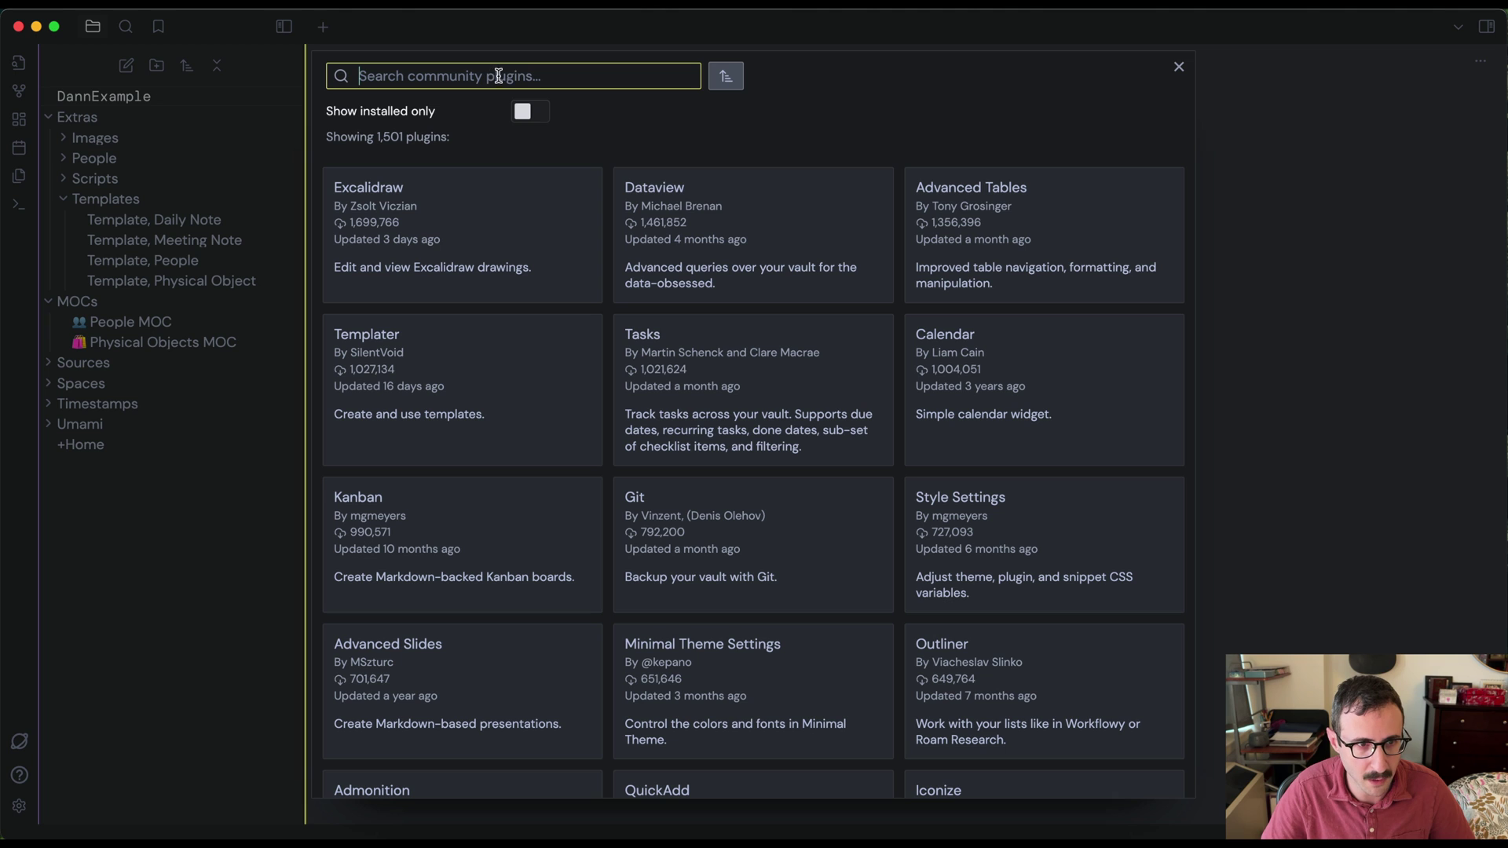
left_click(656, 194)
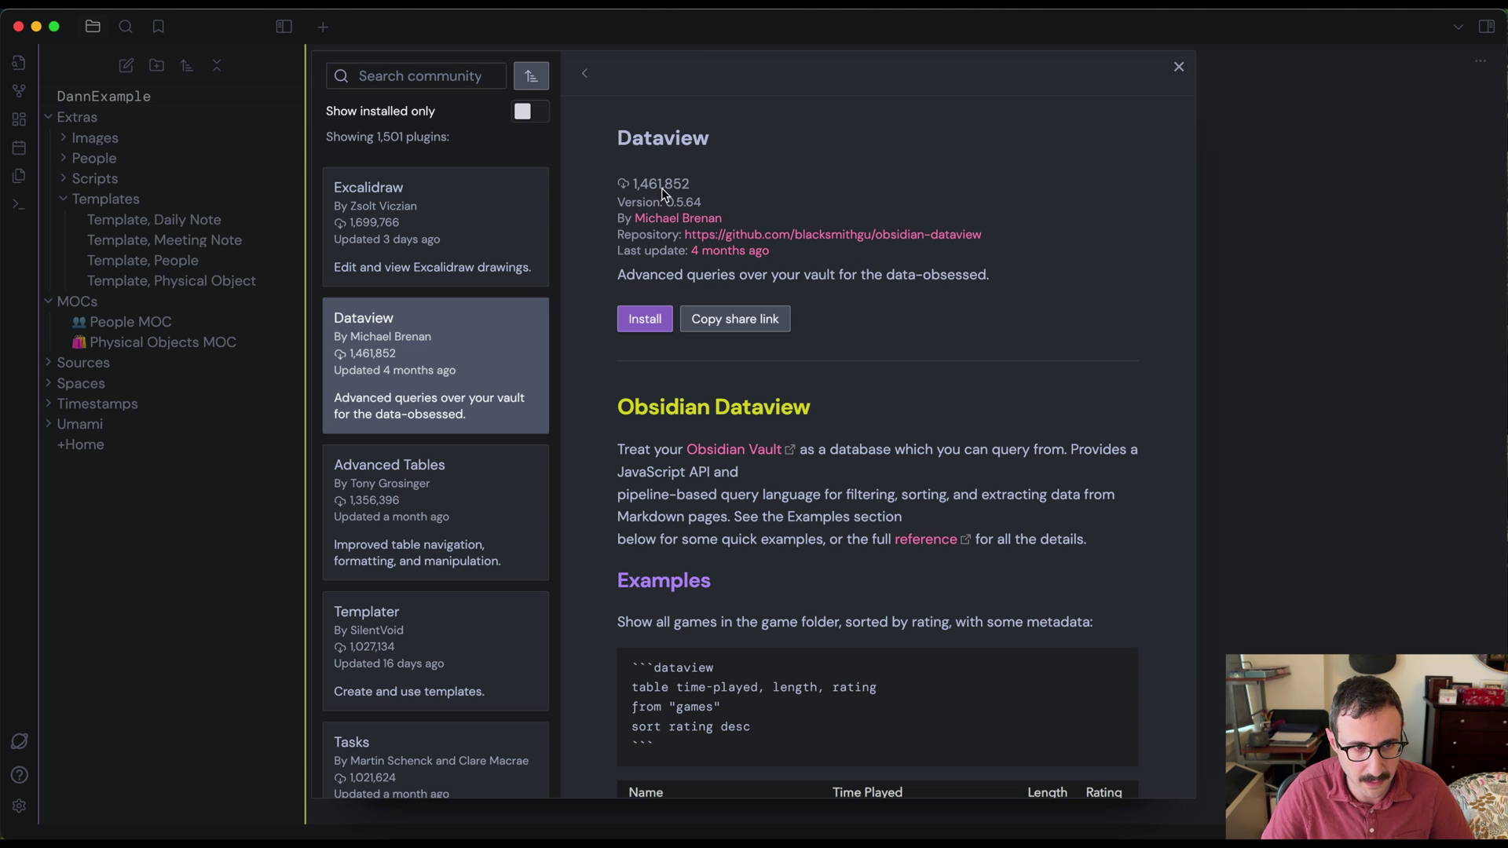
left_click(647, 320)
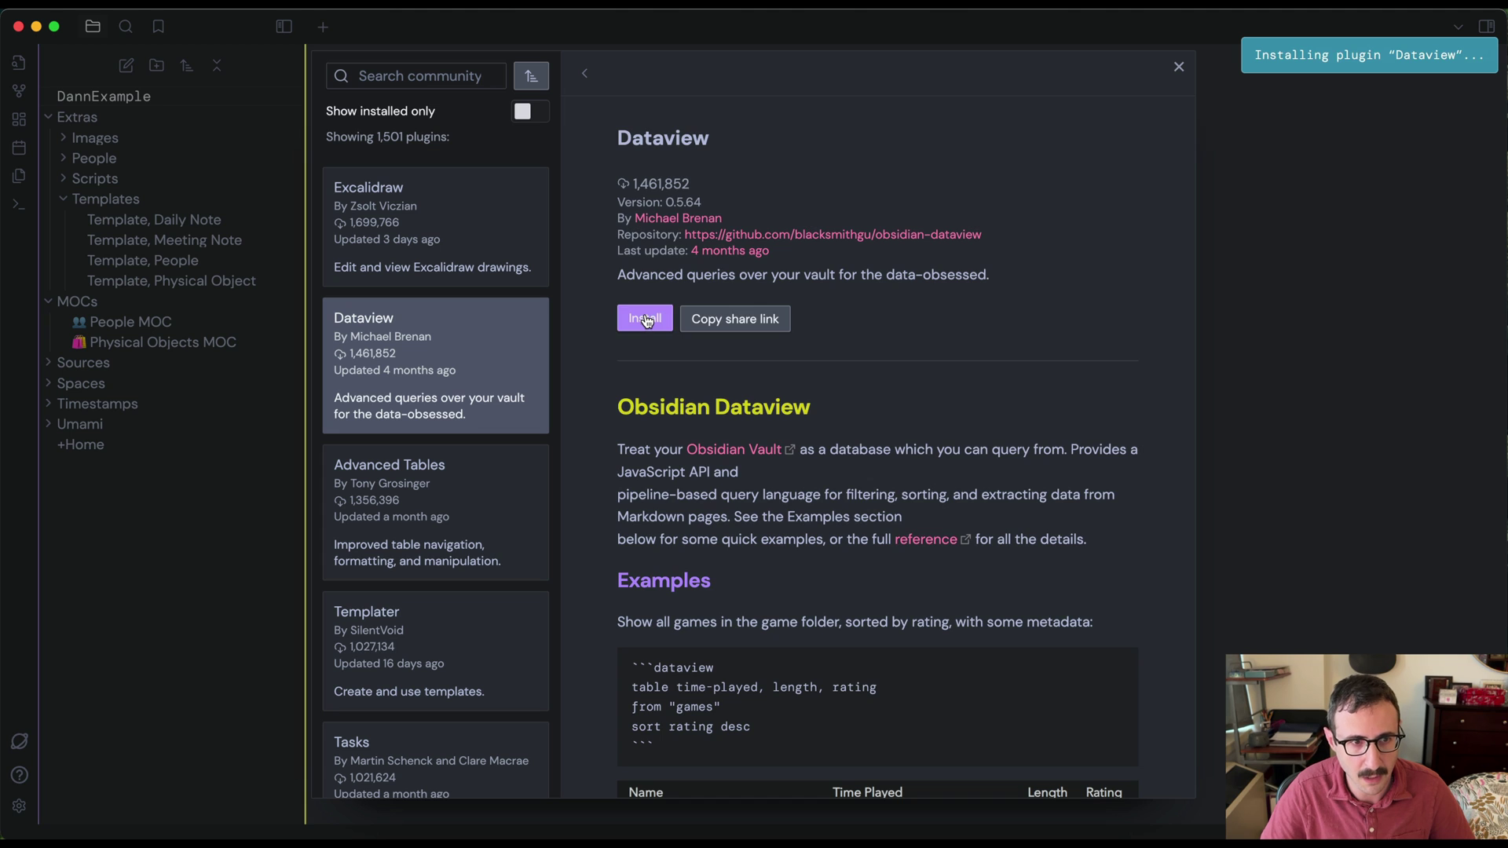
left_click(655, 322)
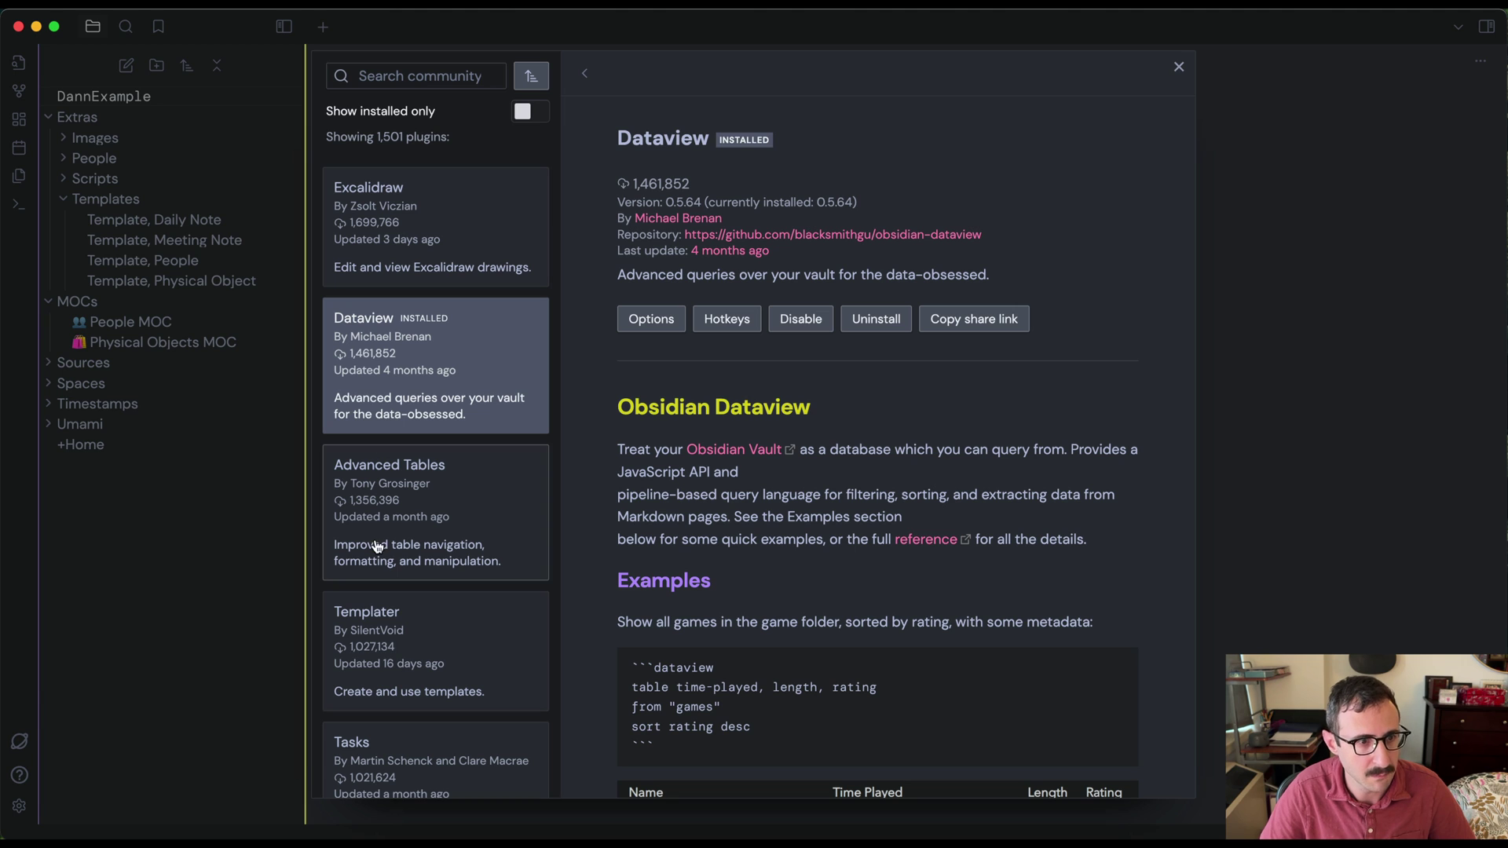
left_click(367, 631)
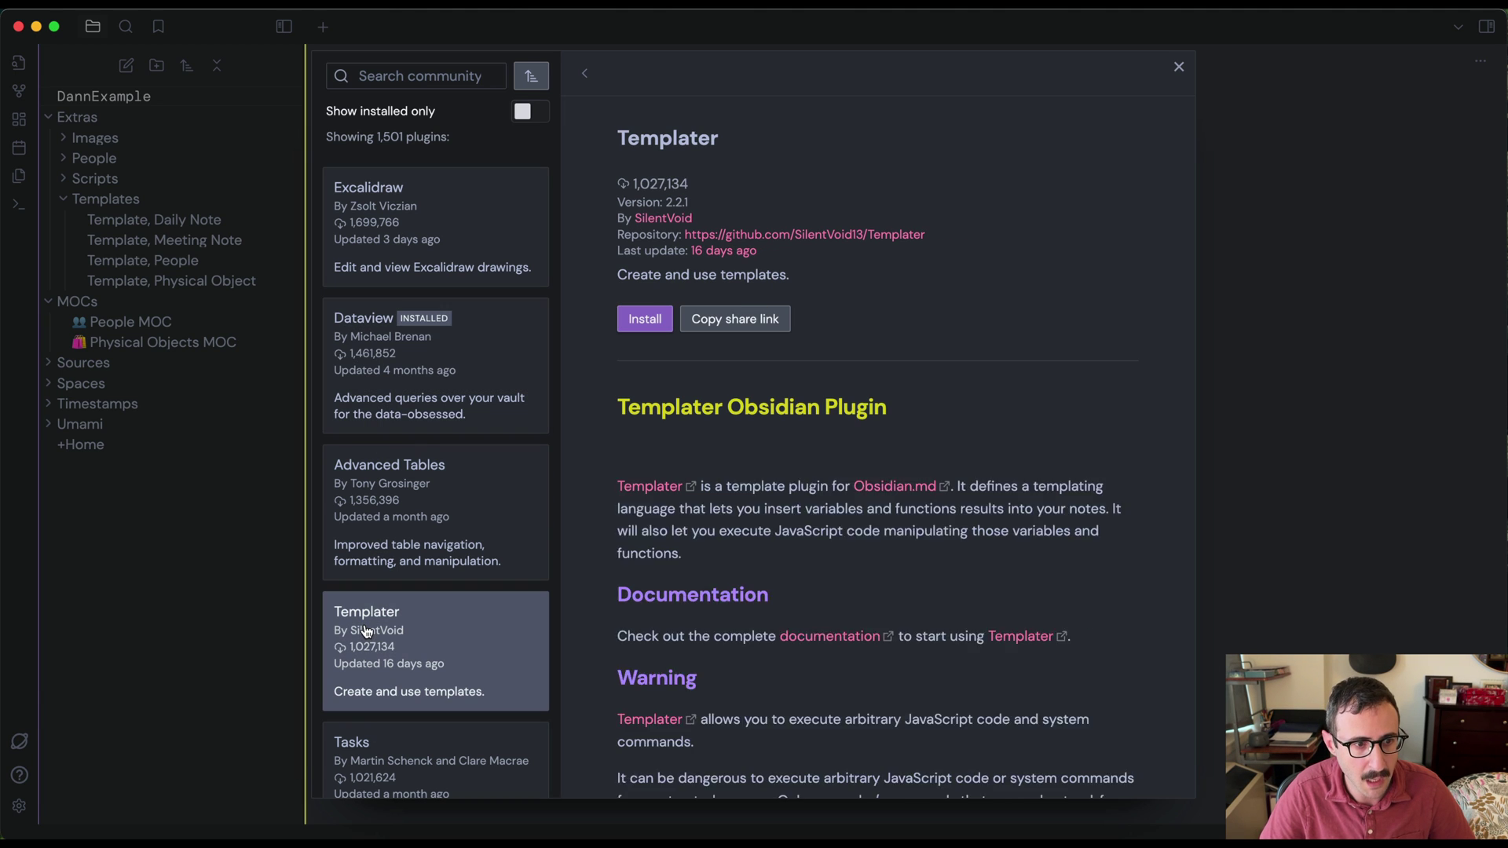
left_click(647, 325)
left_click(647, 325)
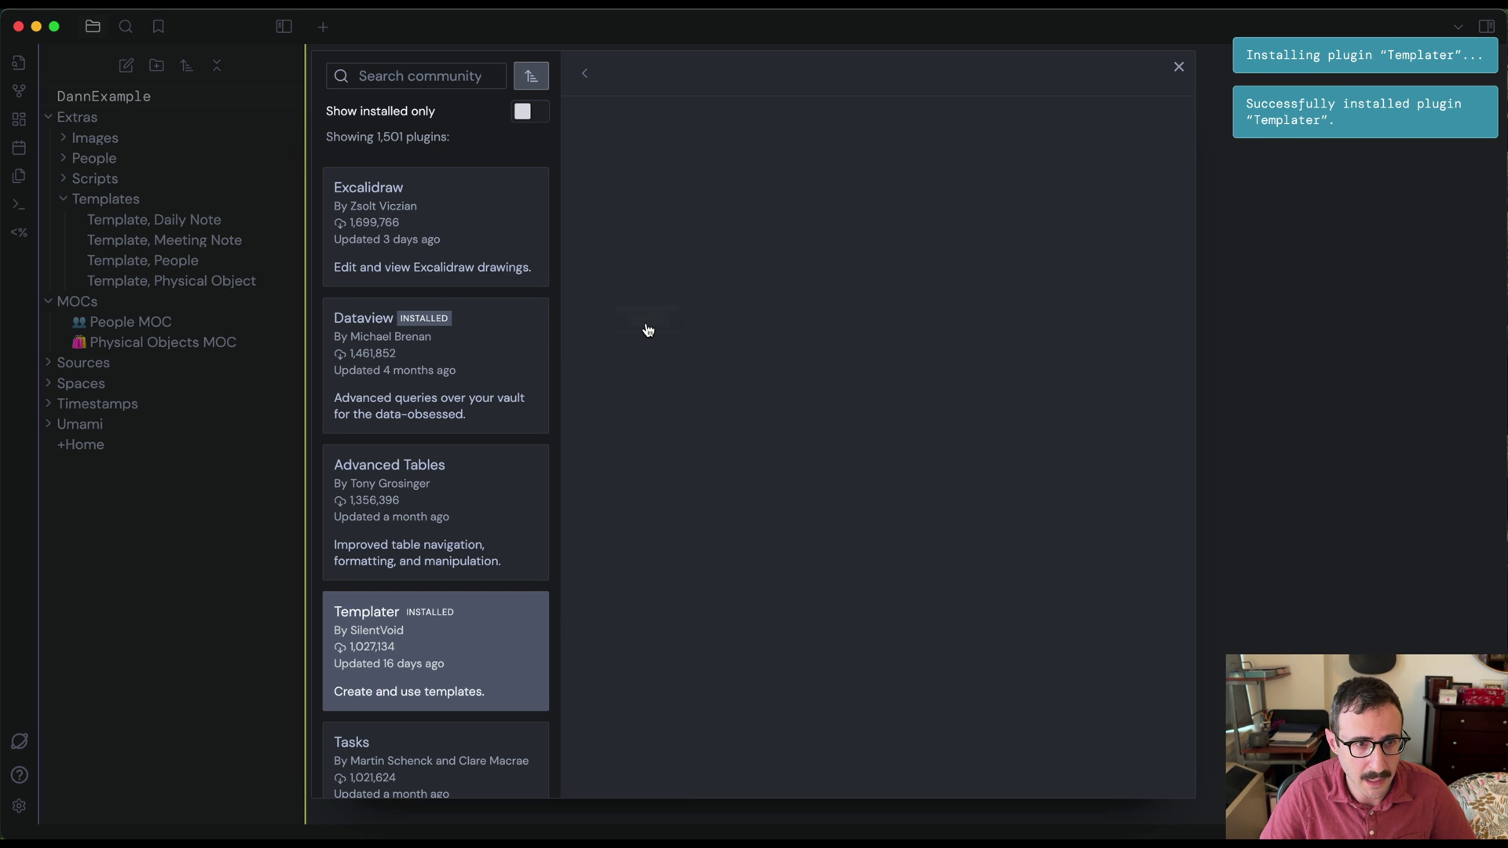
Search for 'meta bind', then install and enable the Meta Bind plugin
left_click(425, 73)
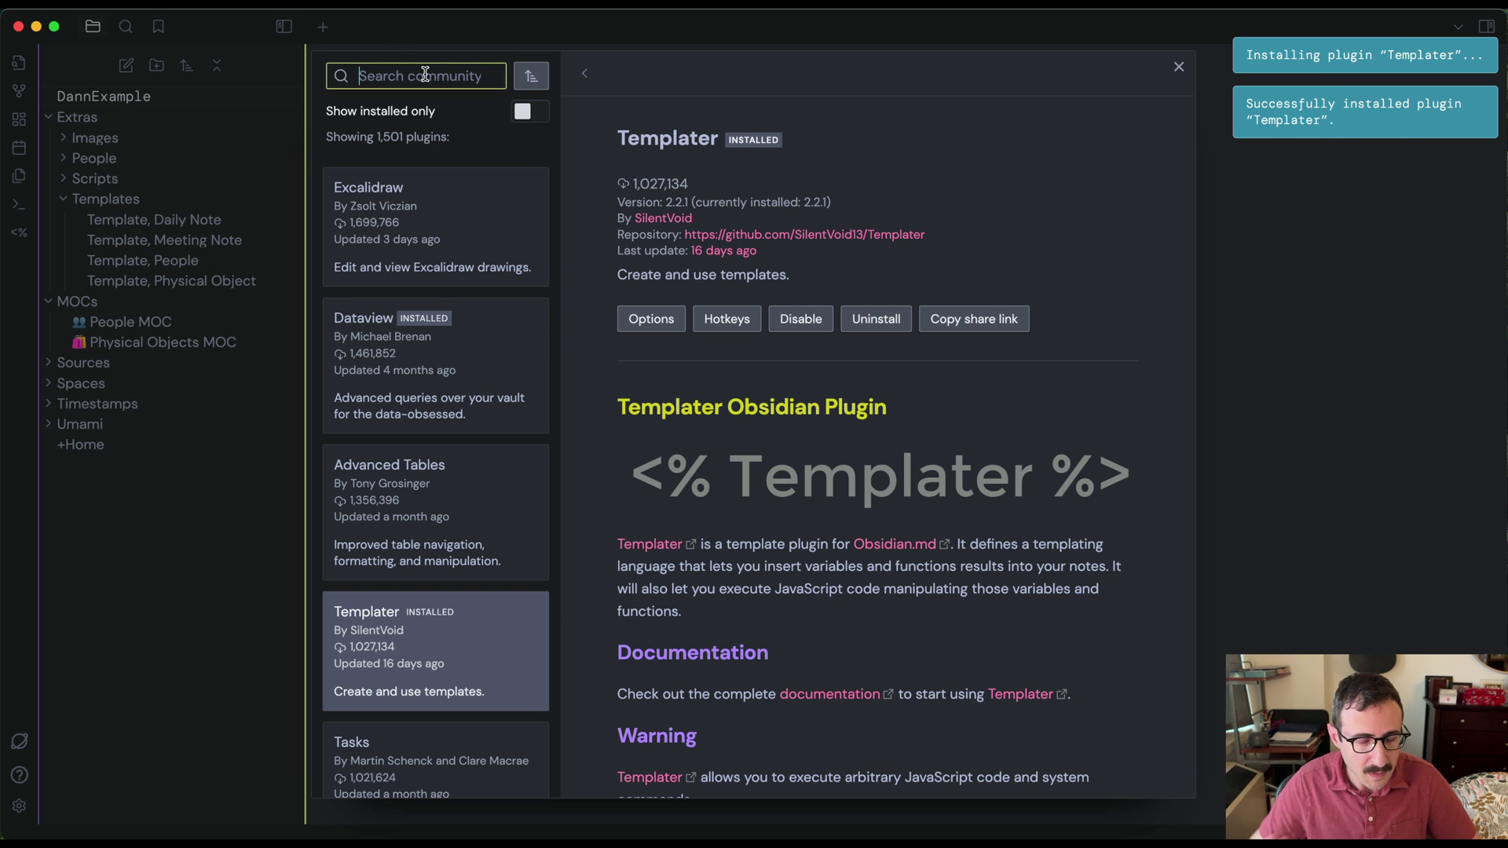
type("meta bind")
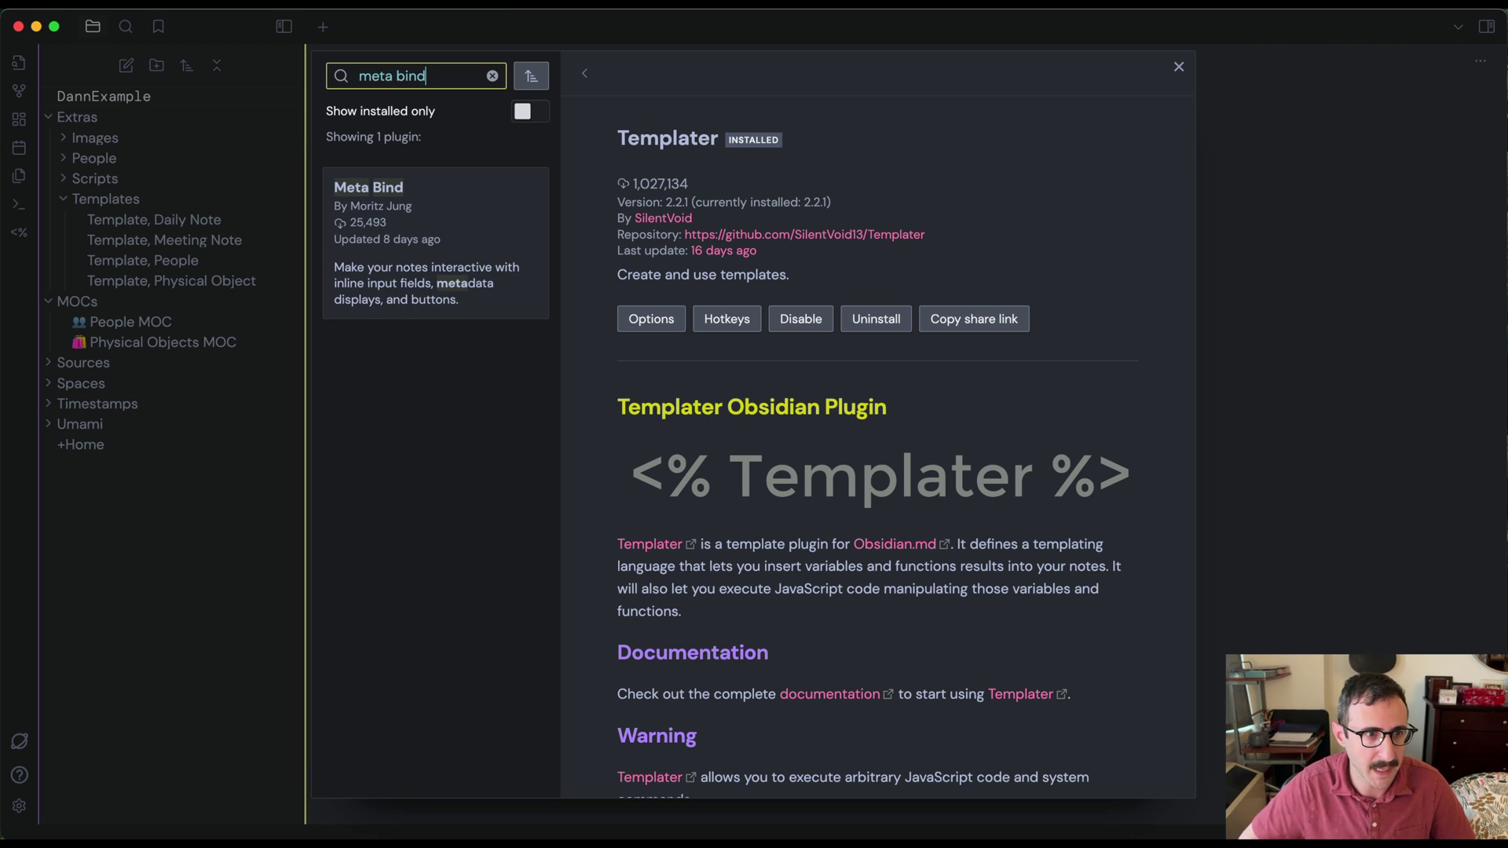
left_click(380, 193)
left_click(638, 346)
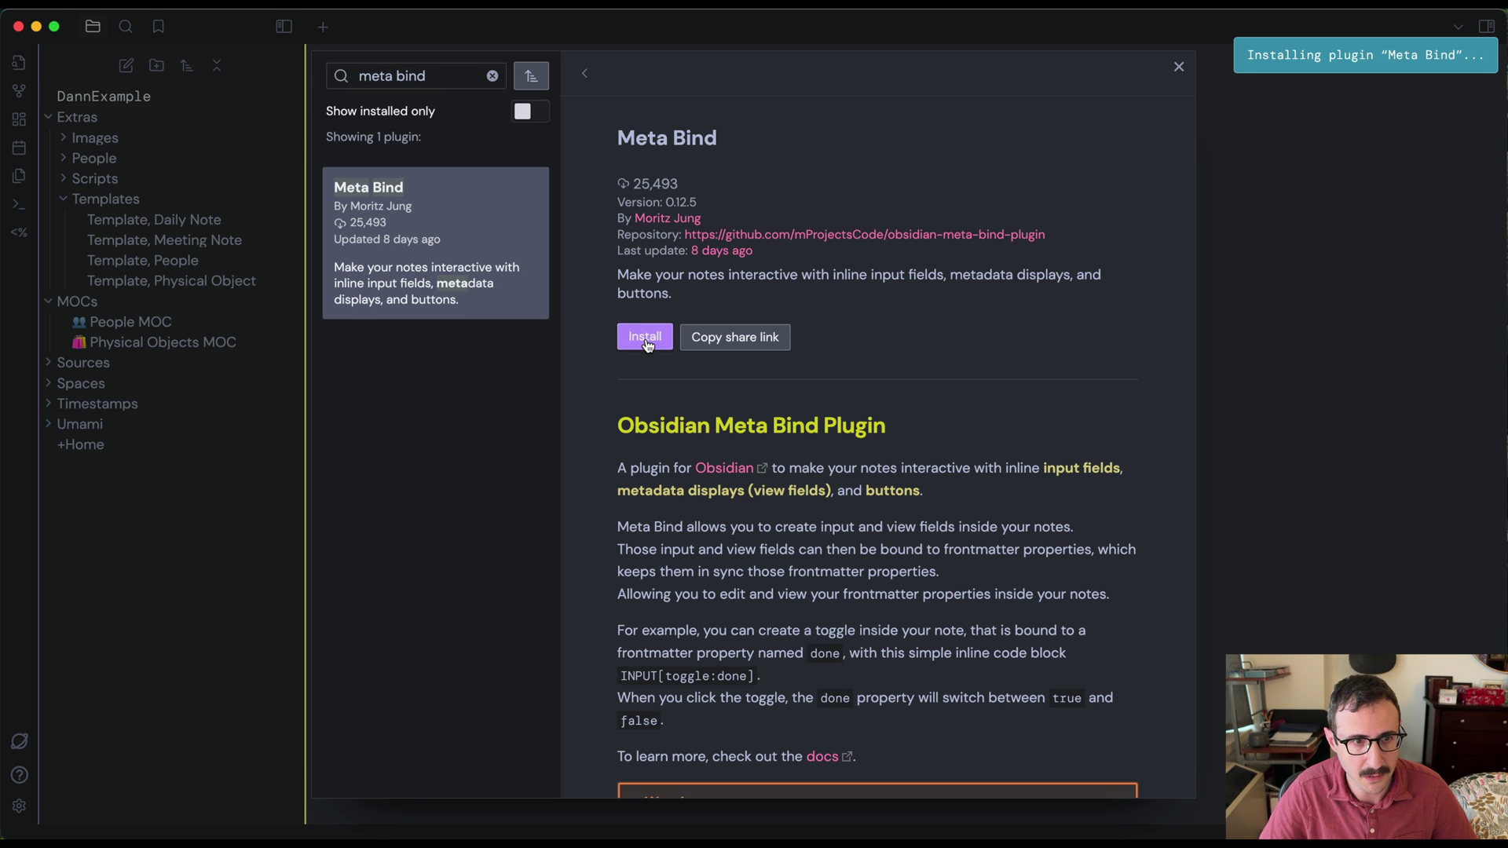
left_click(653, 338)
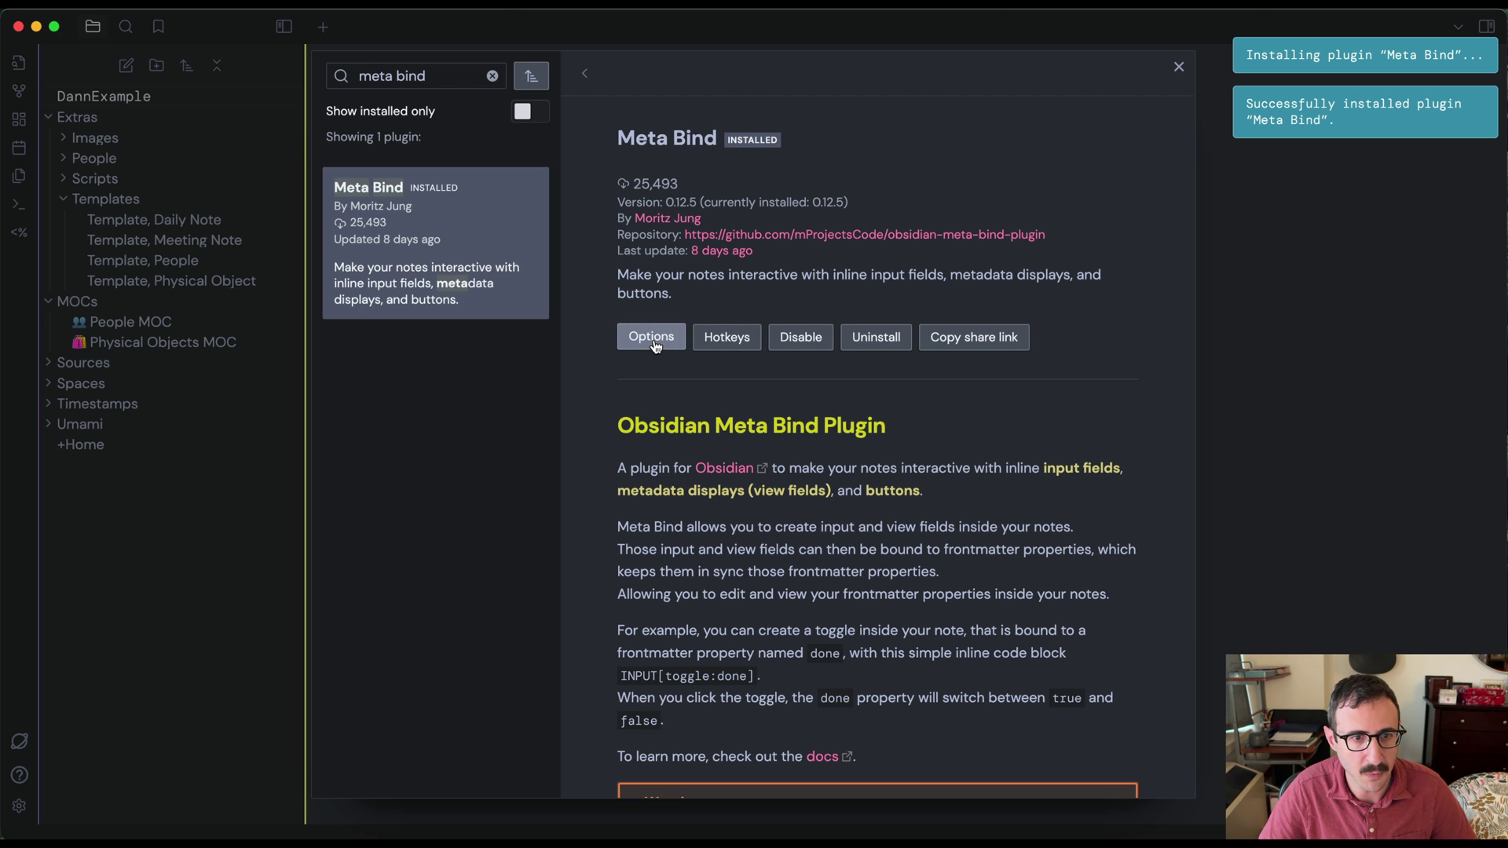
left_click(1178, 67)
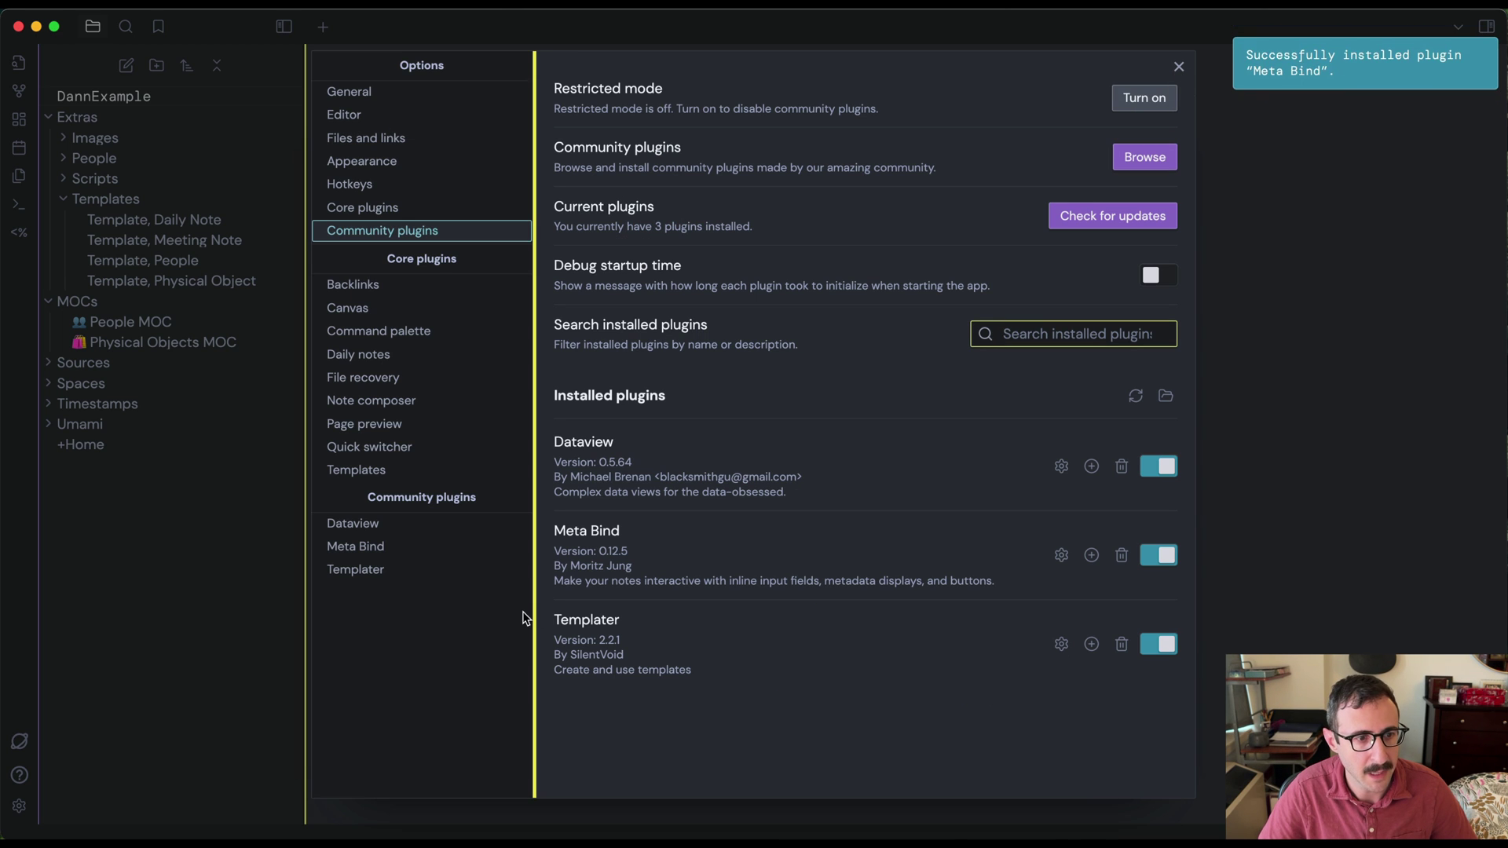
Set Templater's template folder to Extras/Templates, then reopen the Physical Objects MOC note
left_click(363, 580)
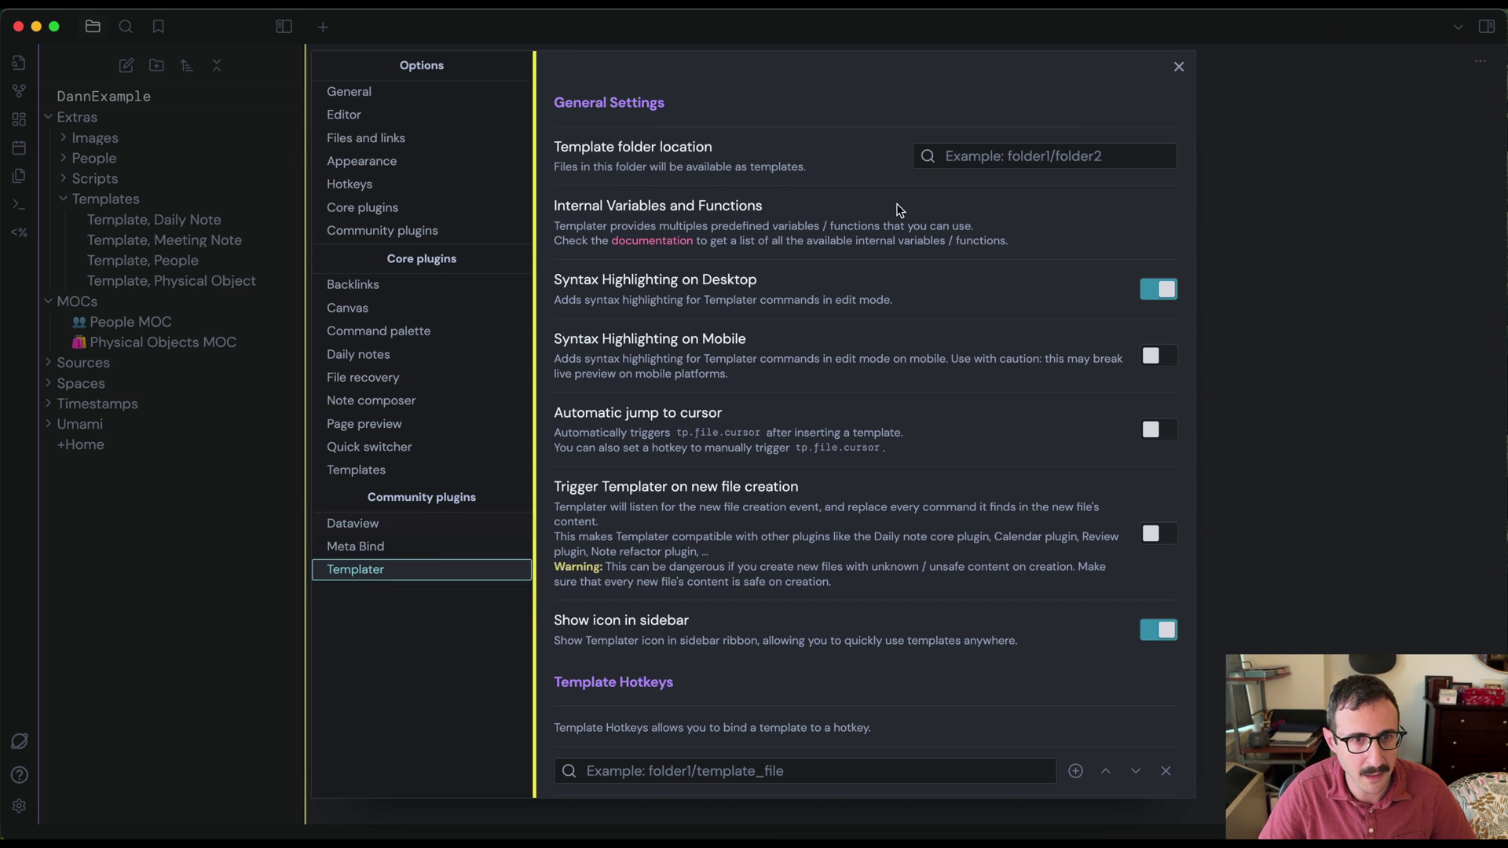
left_click(964, 156)
type("tem")
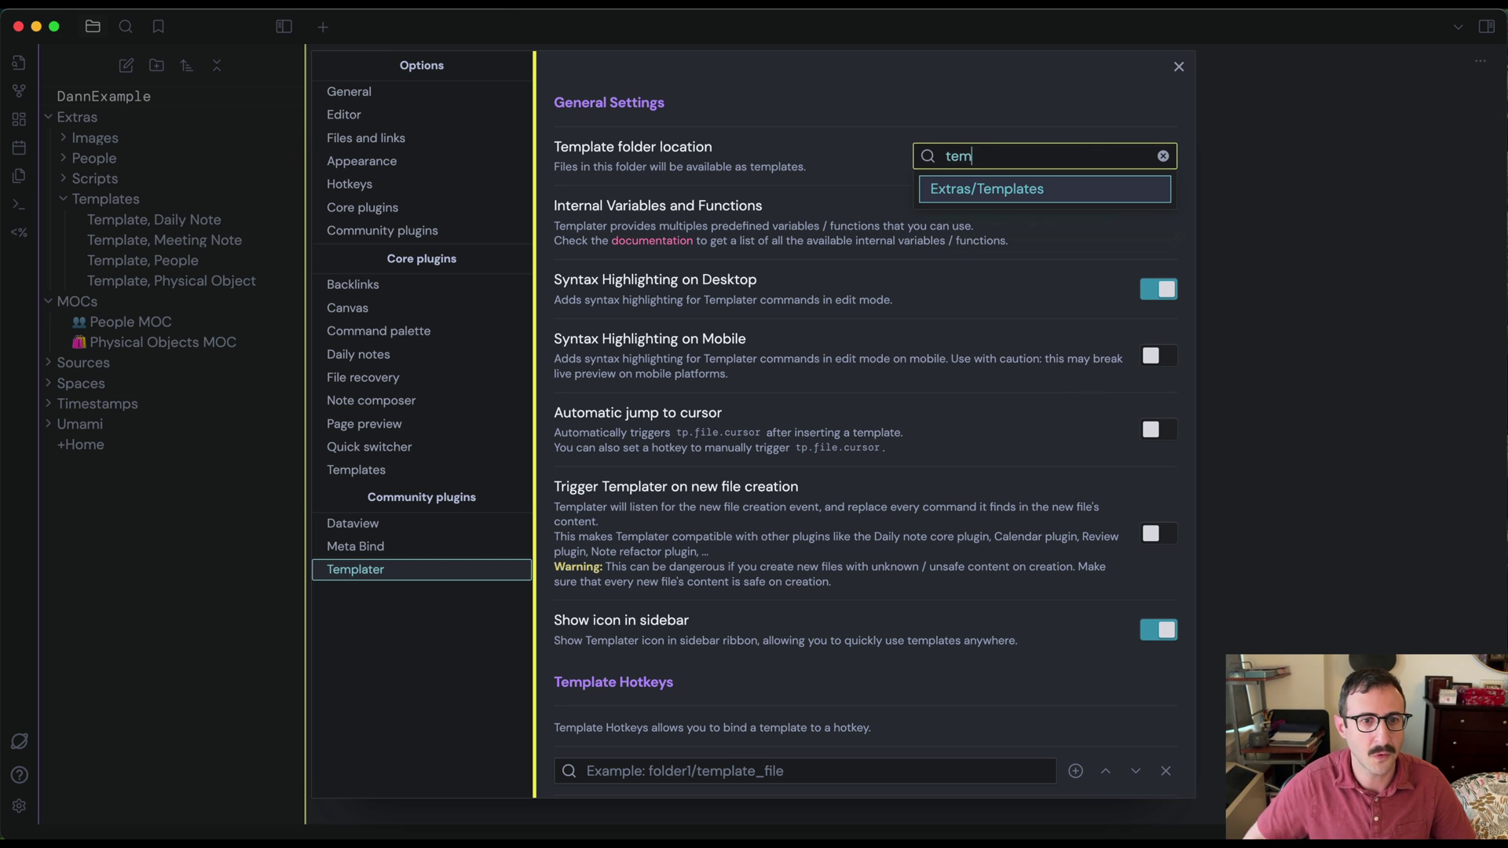
left_click(1012, 189)
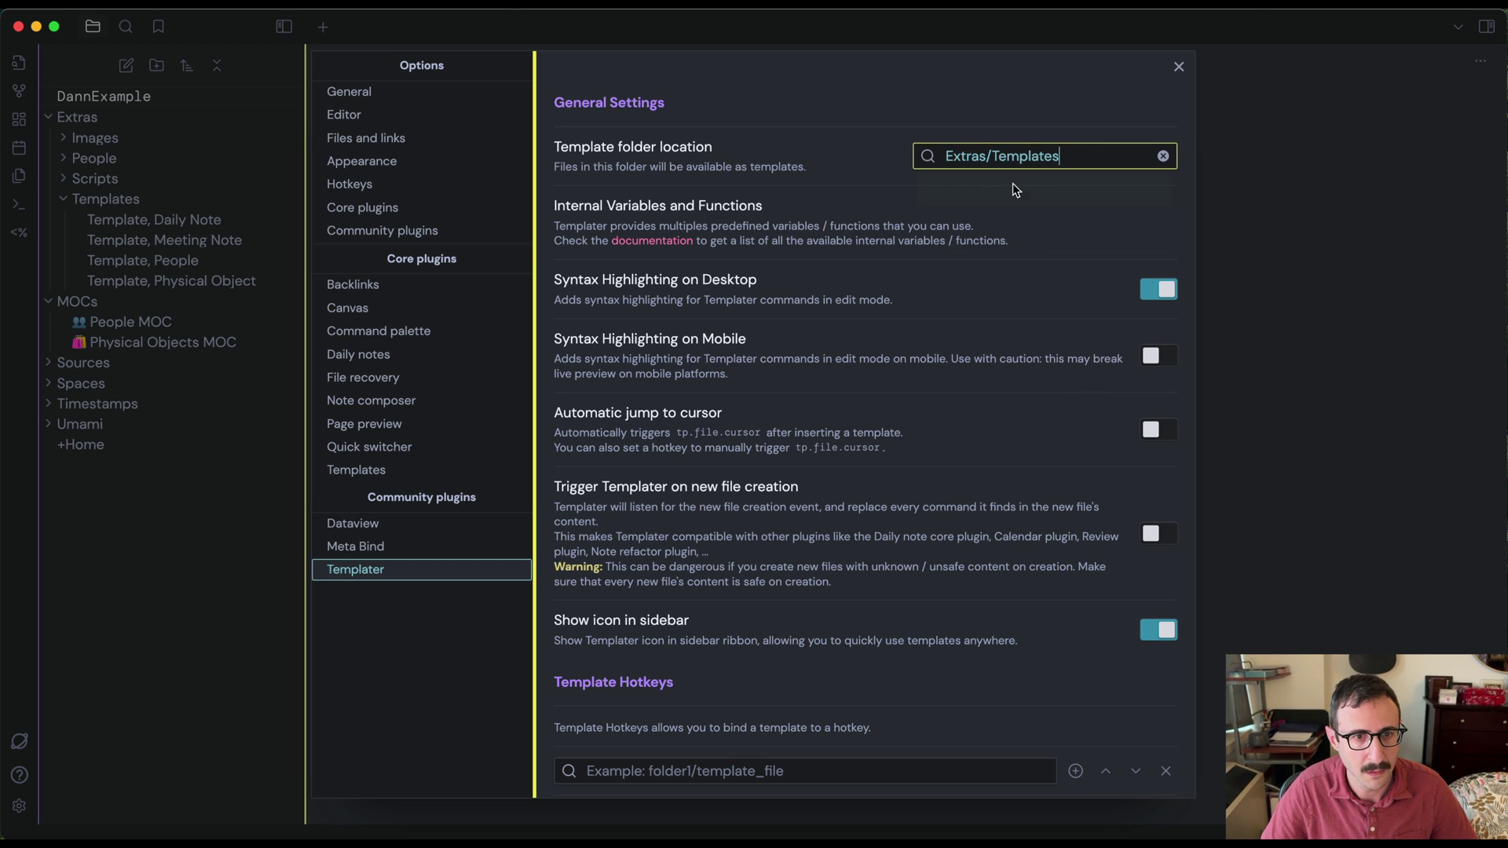
left_click(1178, 66)
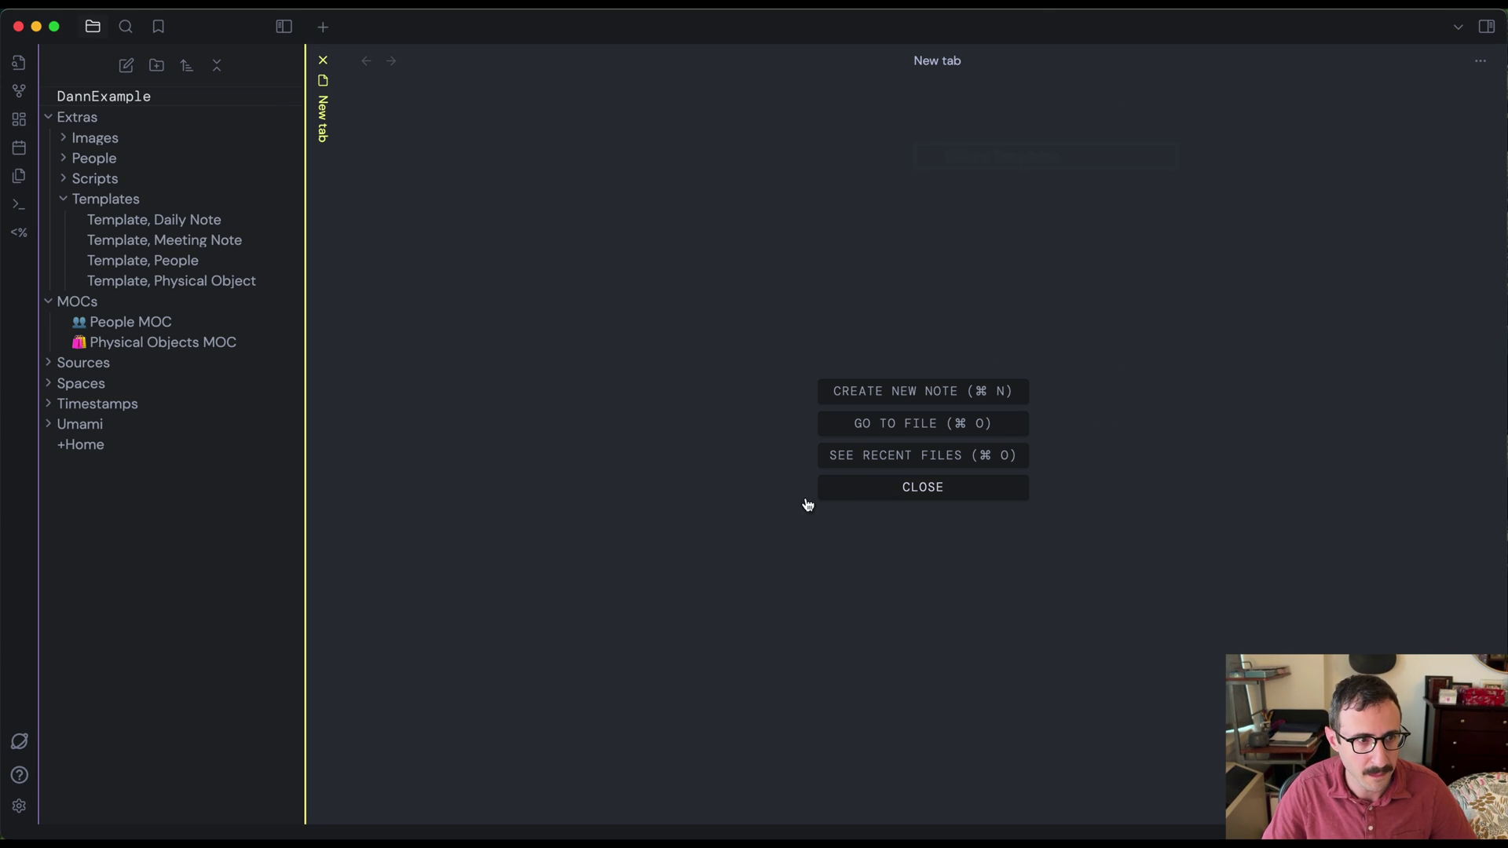
left_click(171, 350)
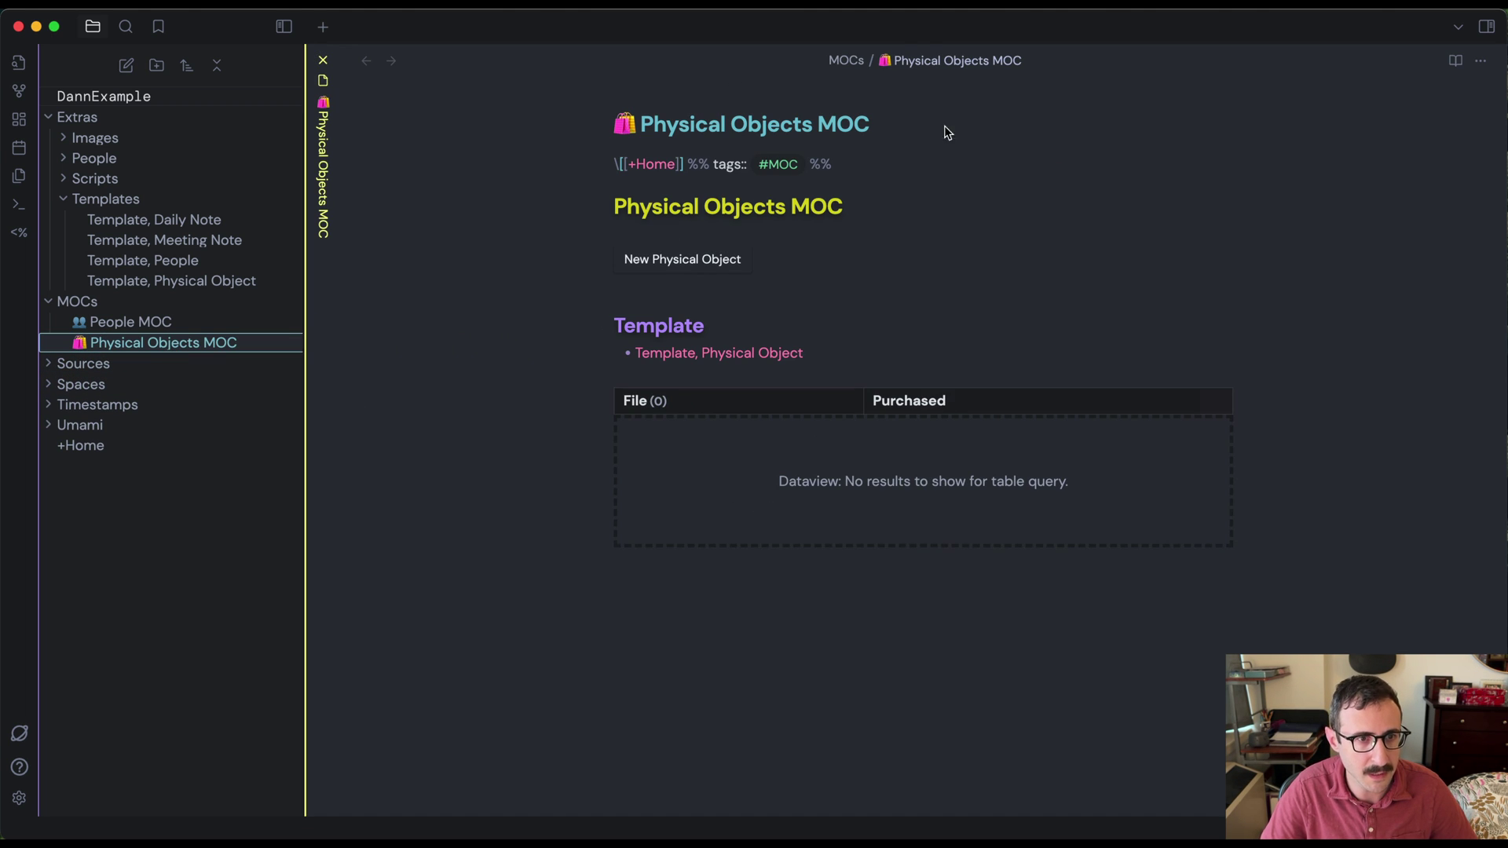
Cut the New Physical Object meta-bind-button code block out of the Physical Objects MOC
left_click(637, 288)
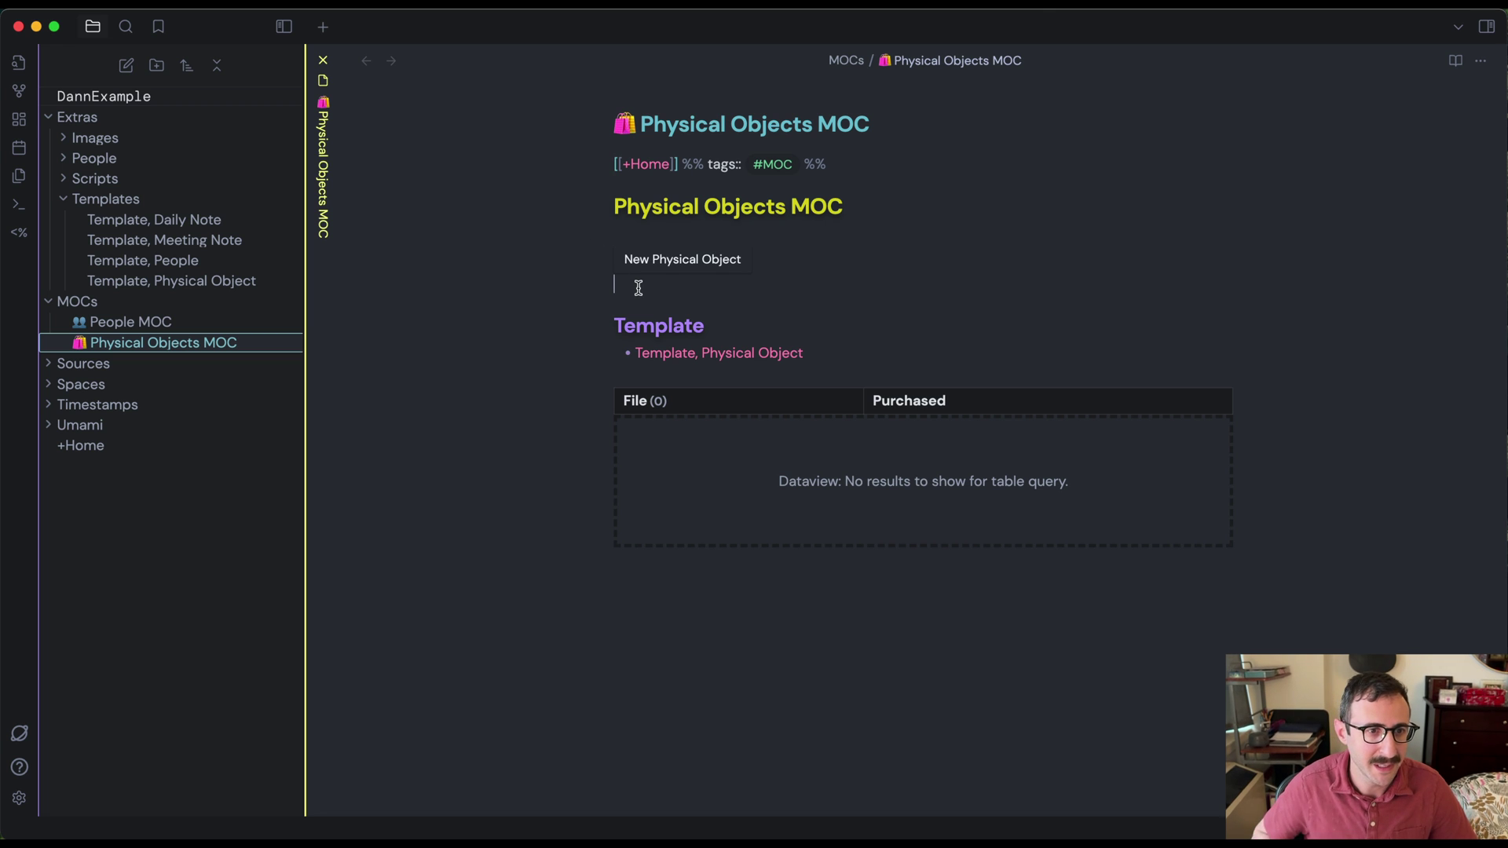
key("Up")
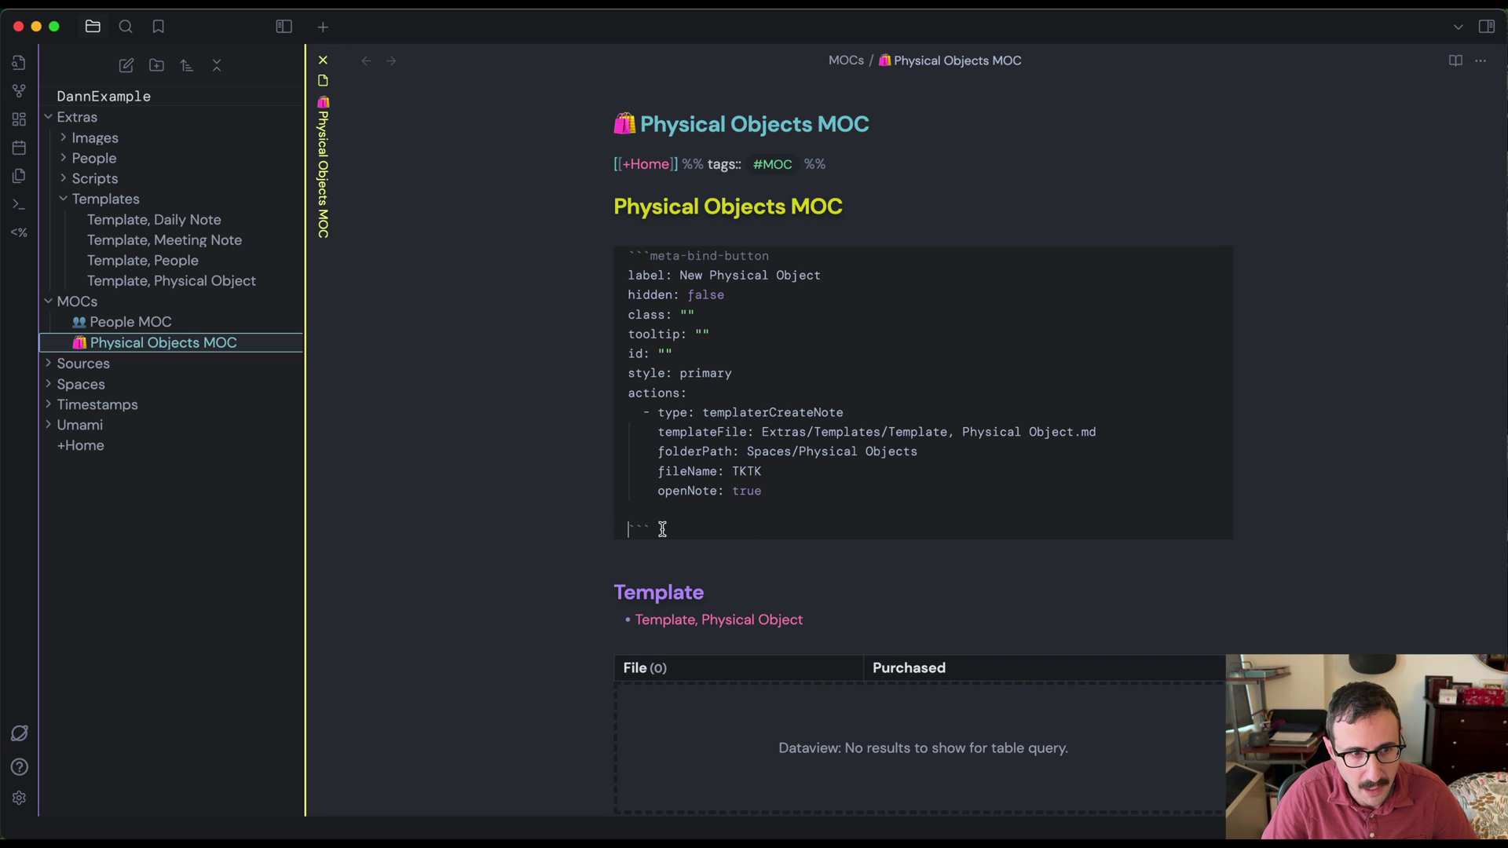
left_click_drag(660, 527, 611, 261)
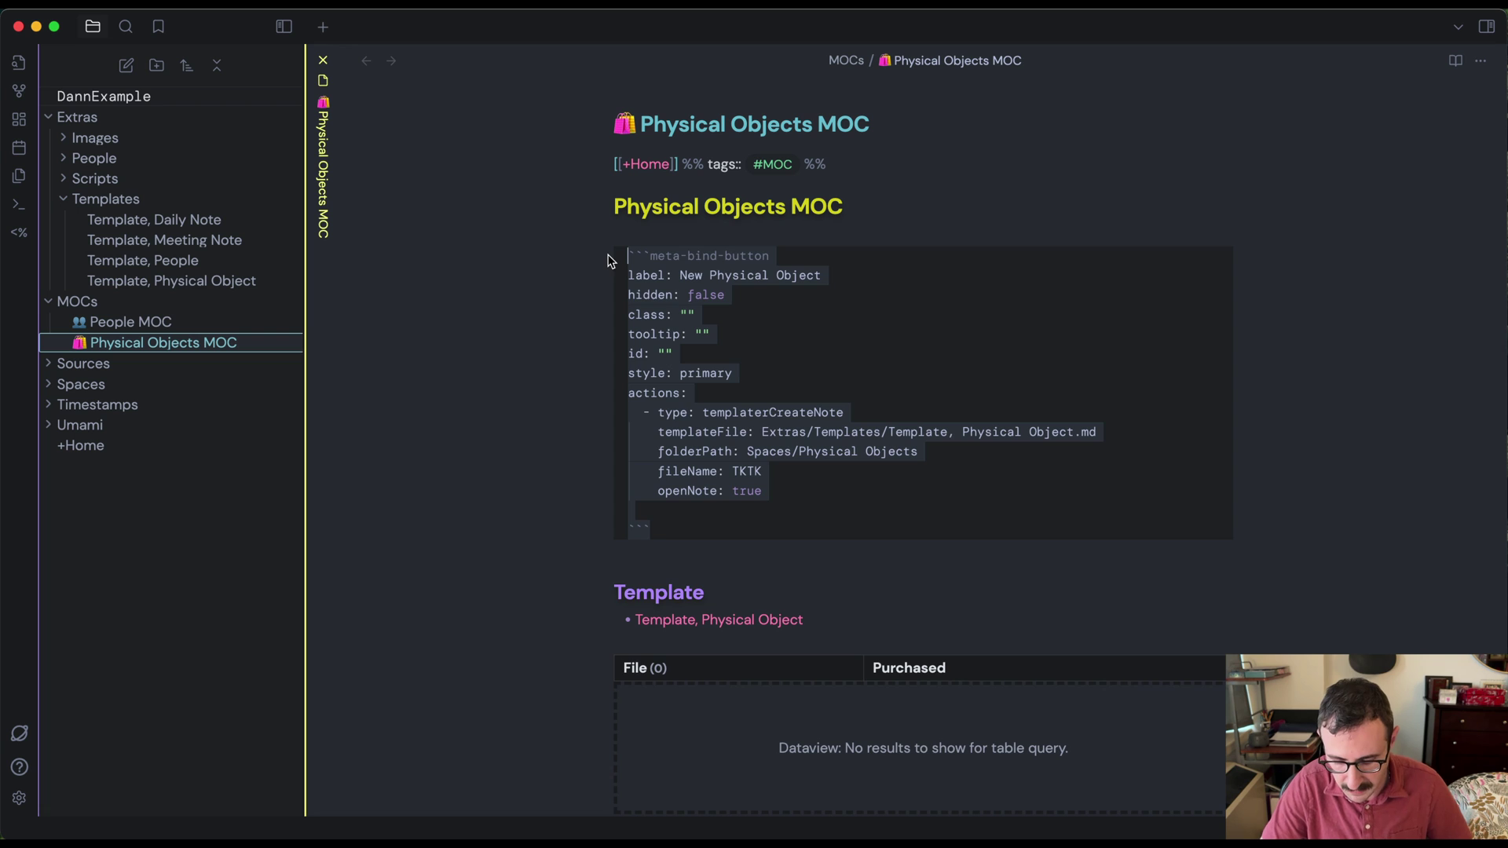
key("super+x")
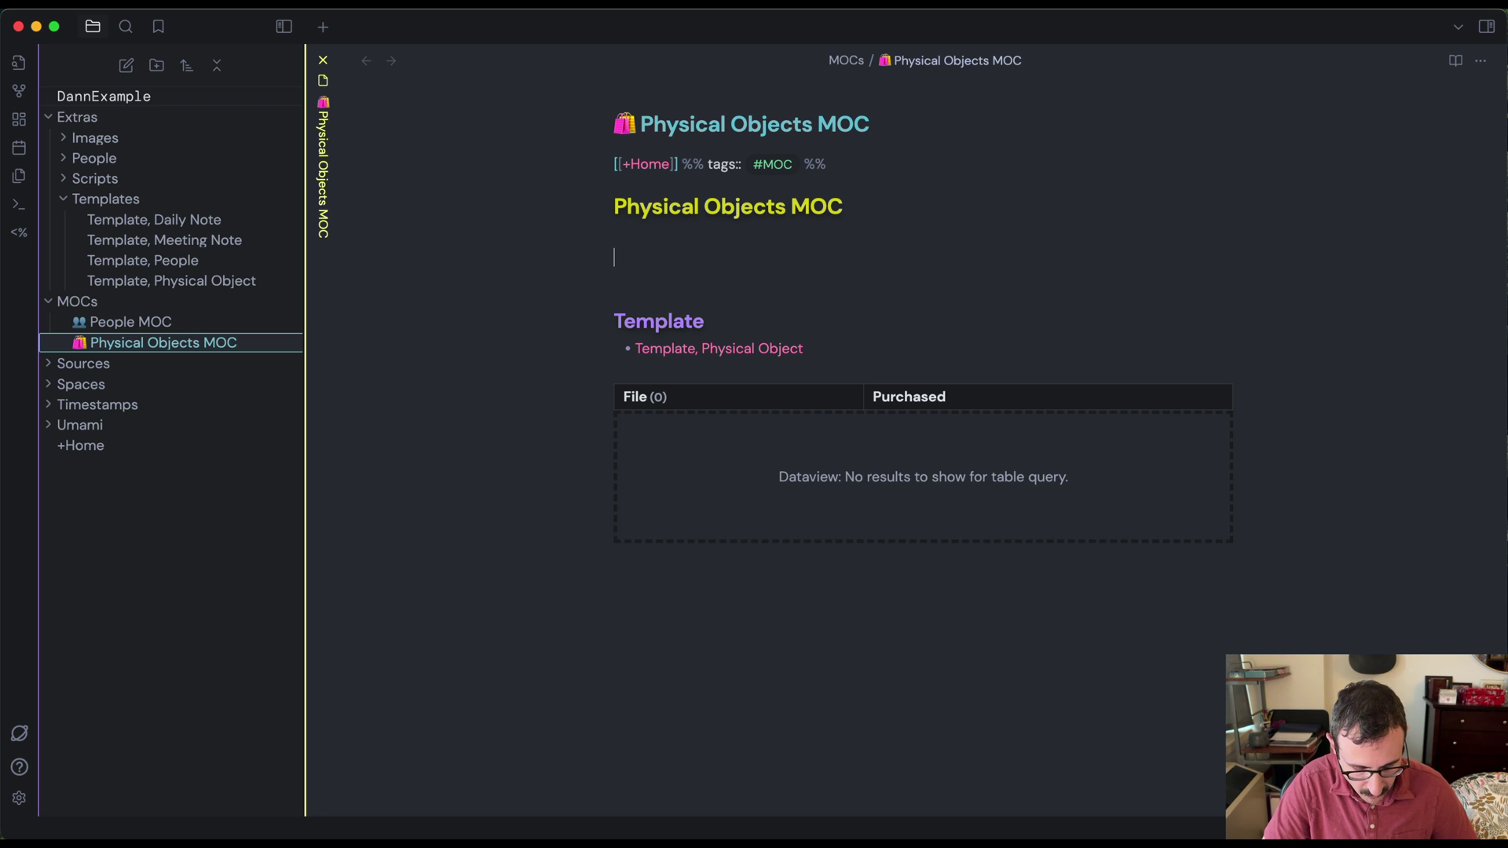
Launch the Meta Bind button builder and label the button 'New Phyisical Object'
key("super+p")
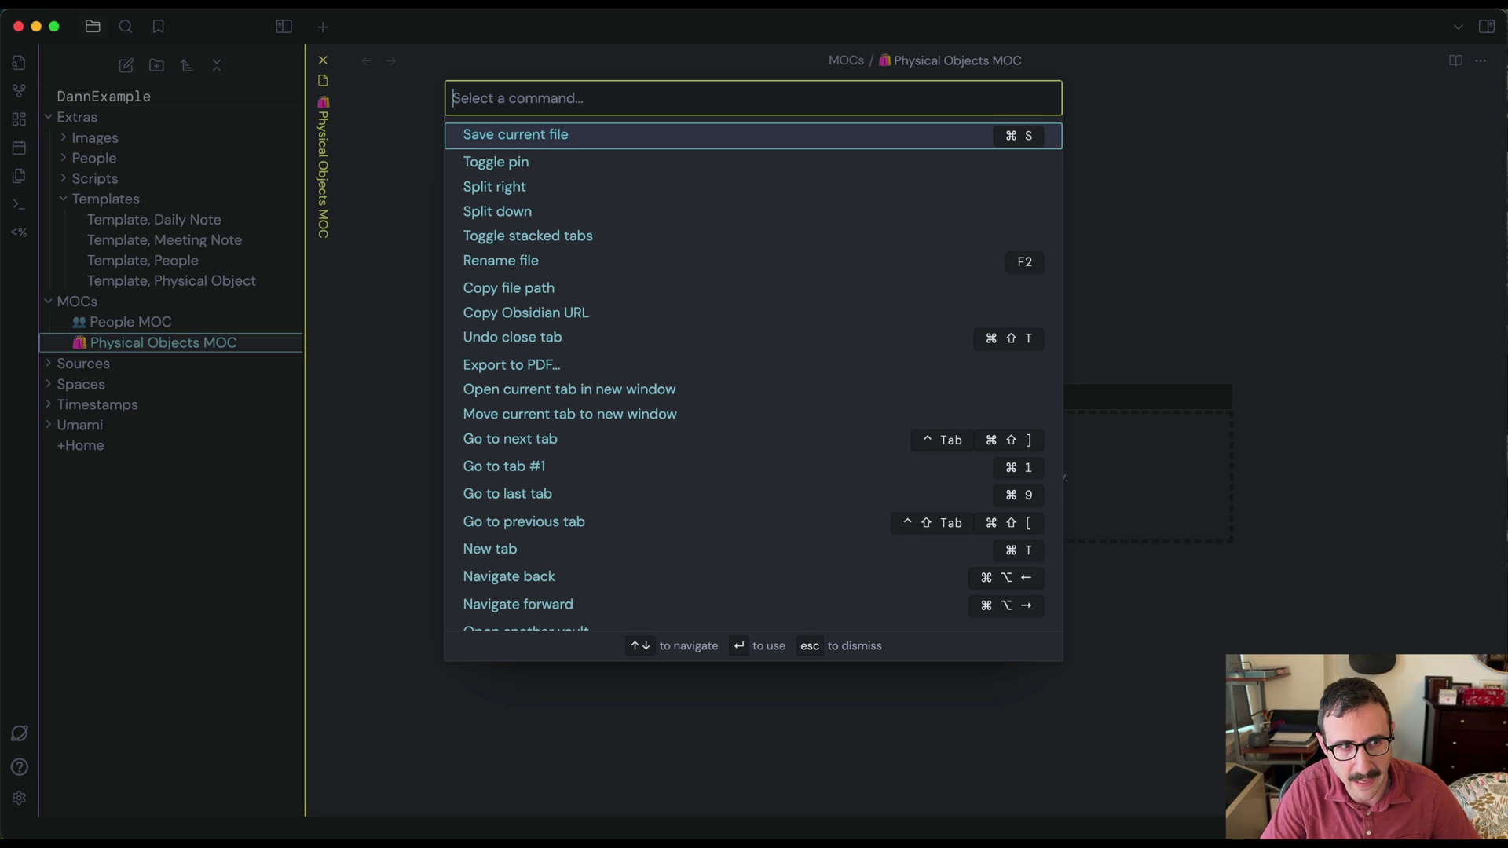
type("meta bind")
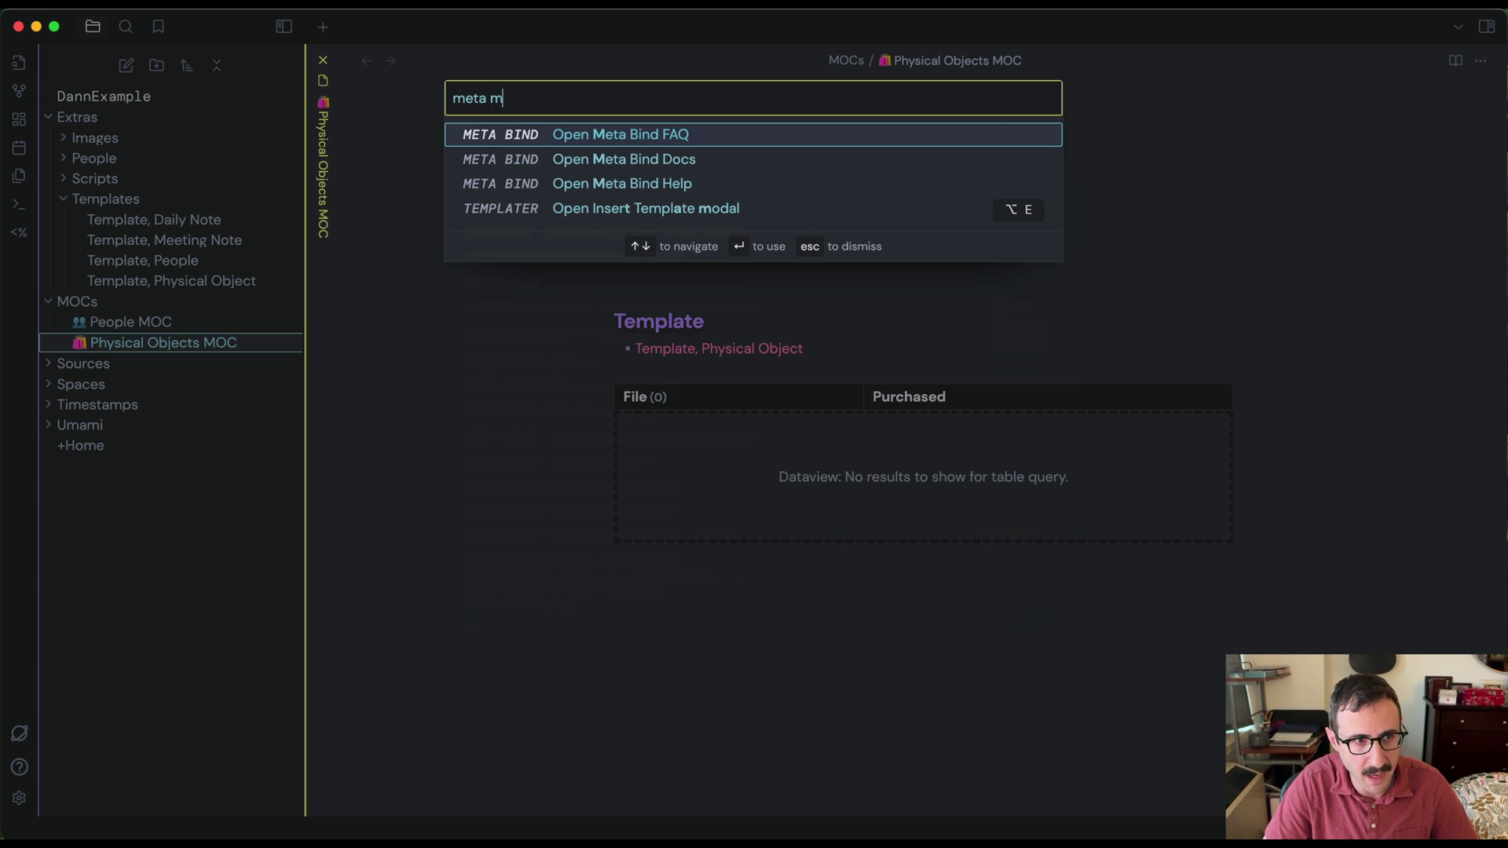
key("Down")
key("Down")
key("Down")
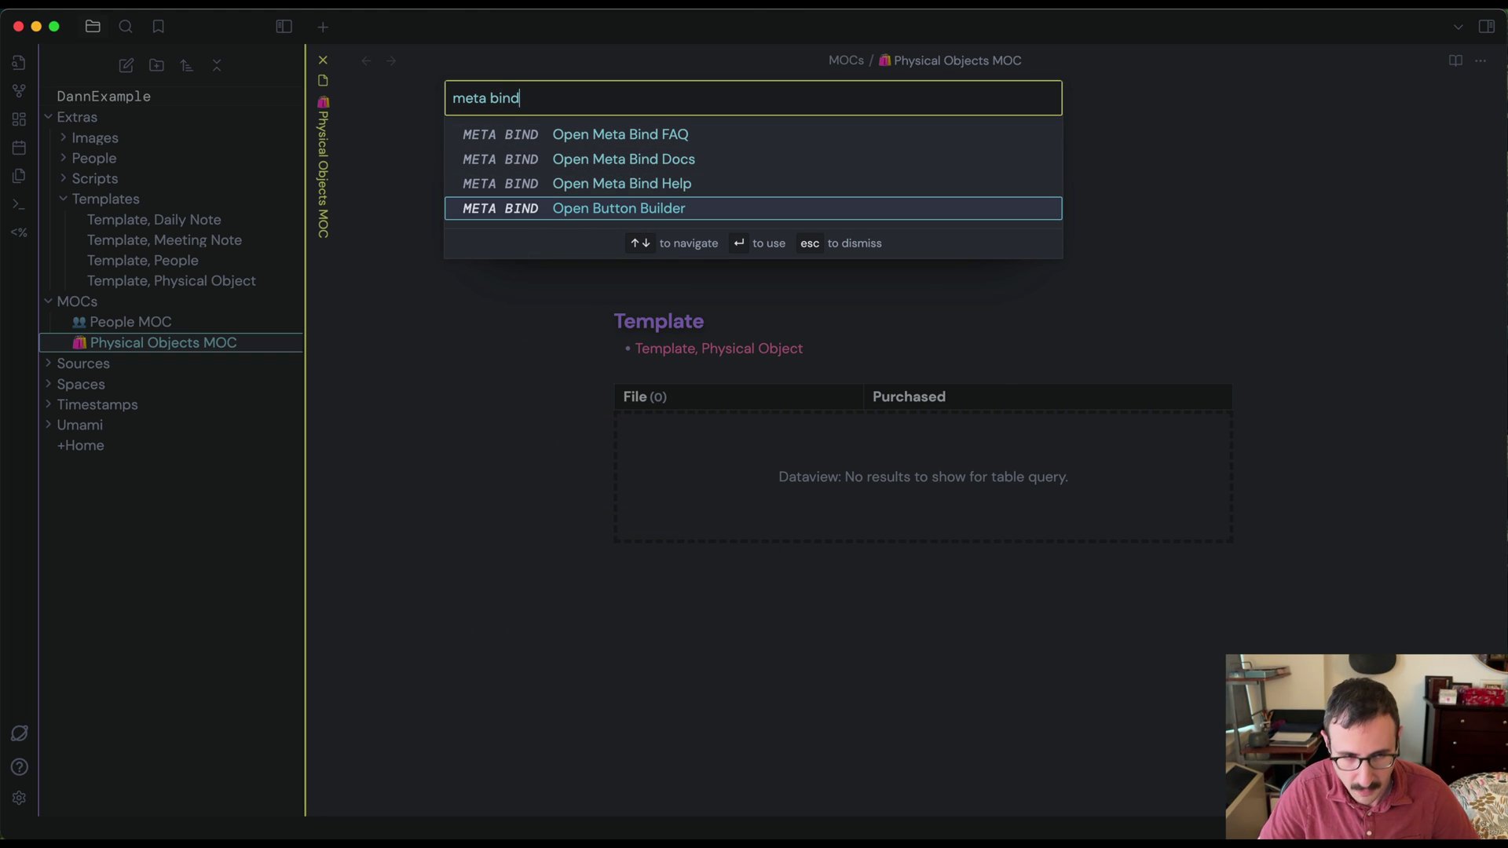
key("Return")
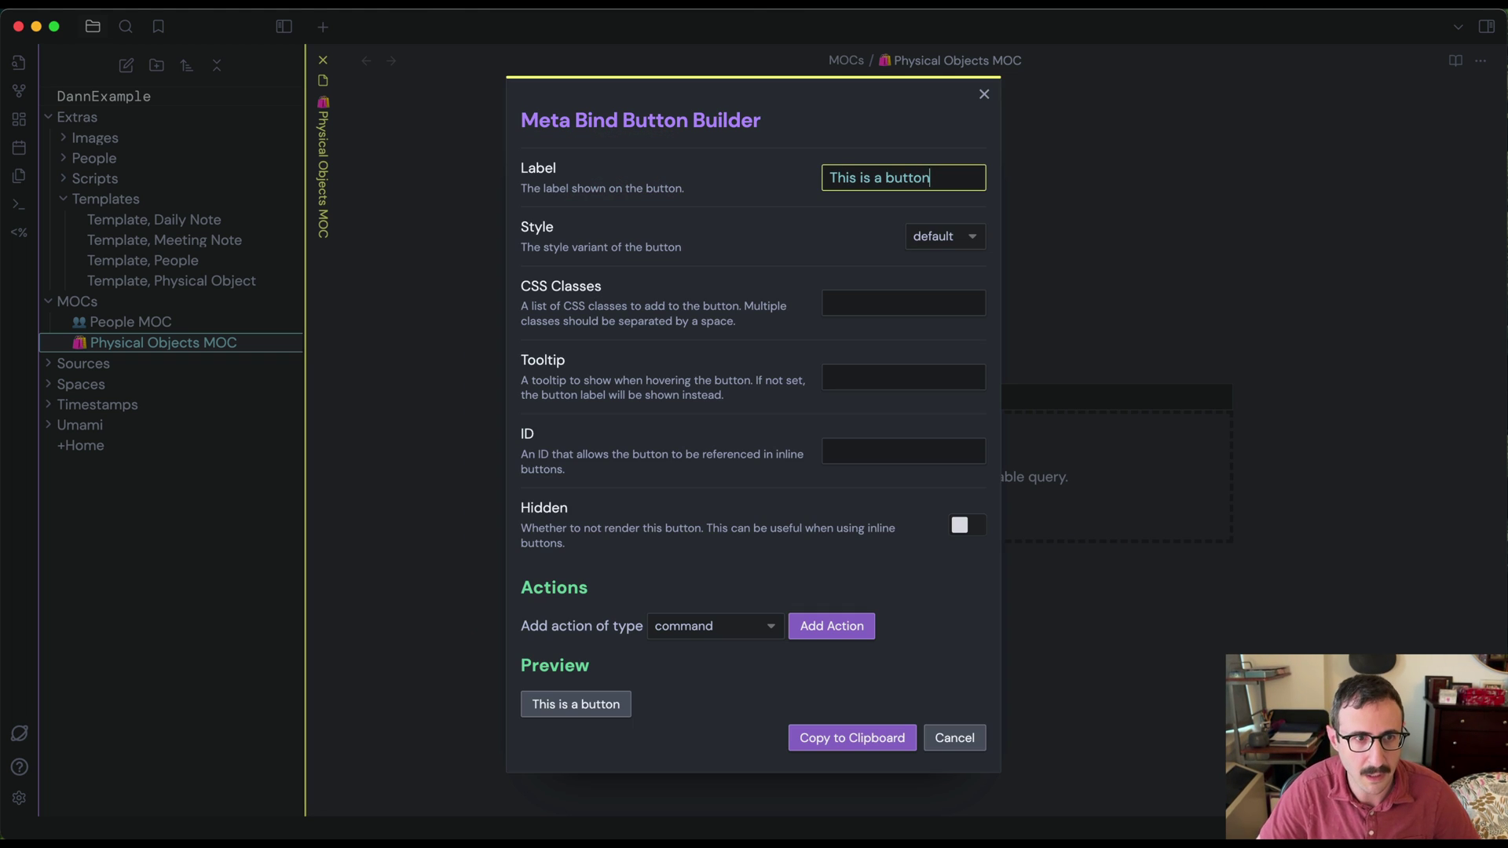
triple_click(869, 178)
type("New ")
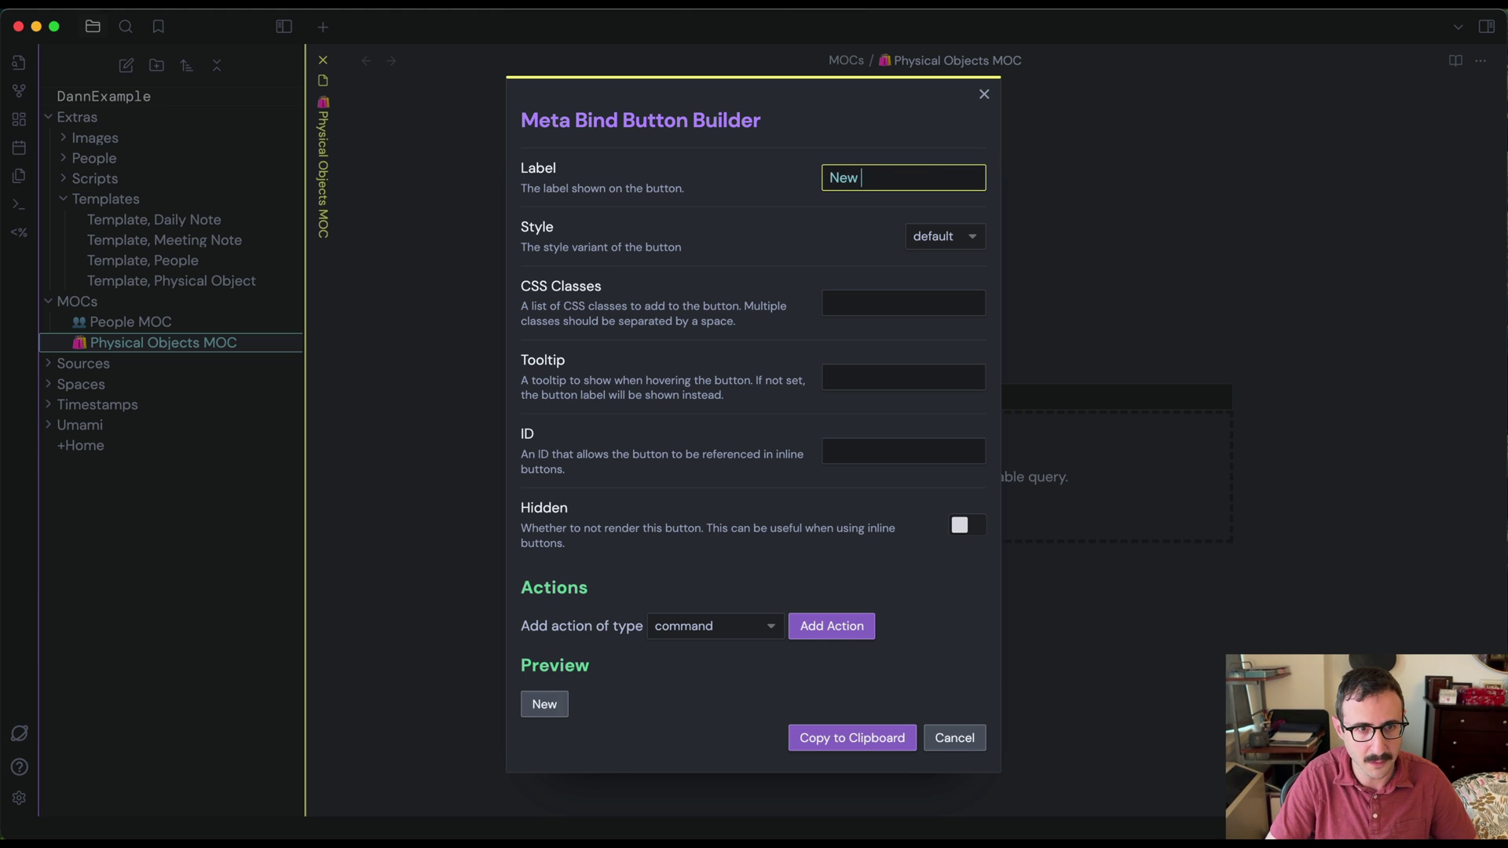
type("Phyisical Object")
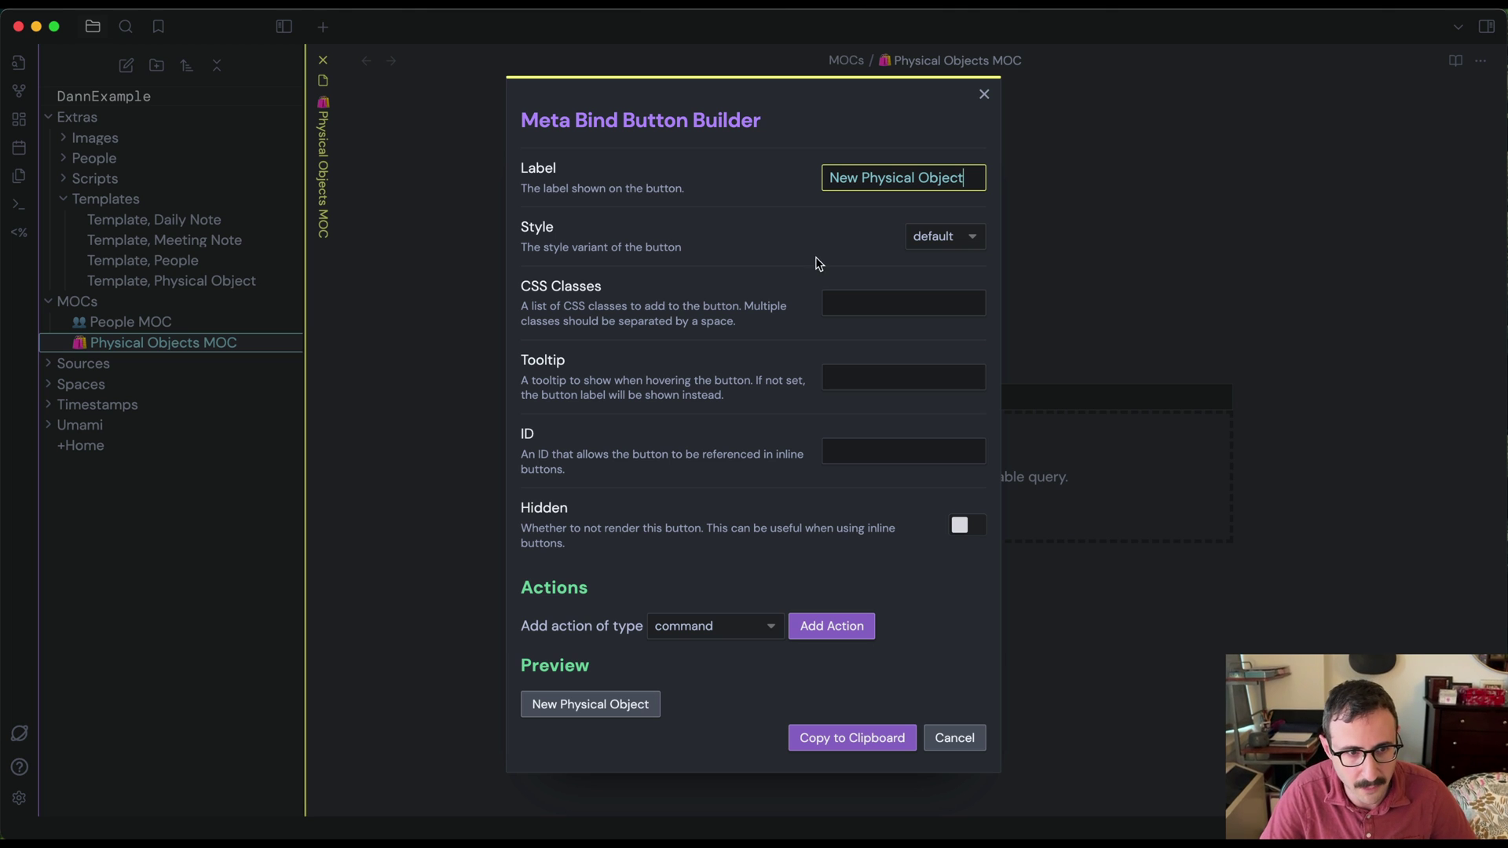
Add a templaterCreateNote action using the Template, Physical Object template
left_click(768, 628)
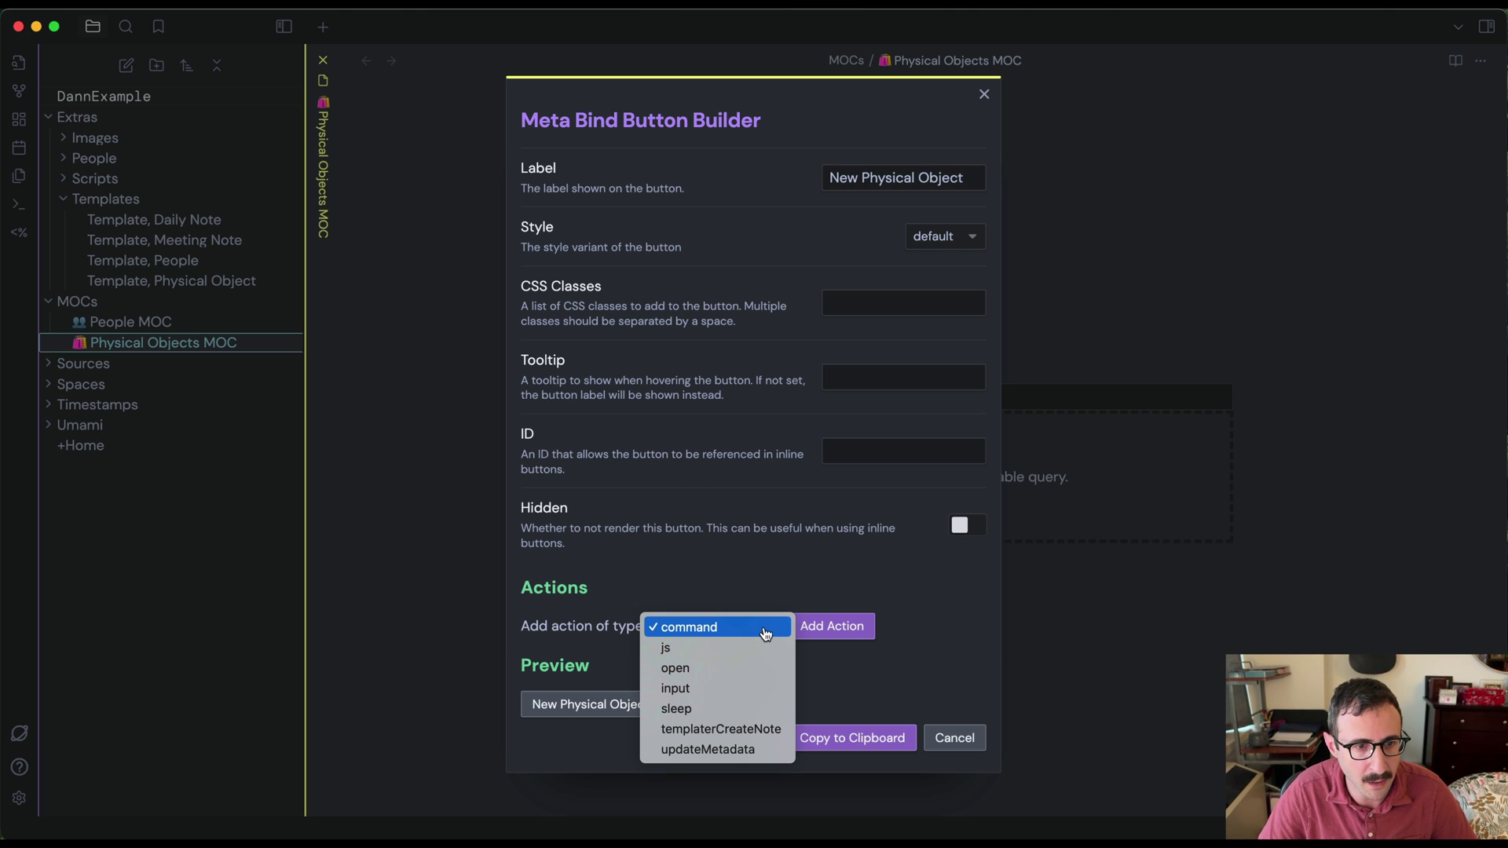
left_click(687, 736)
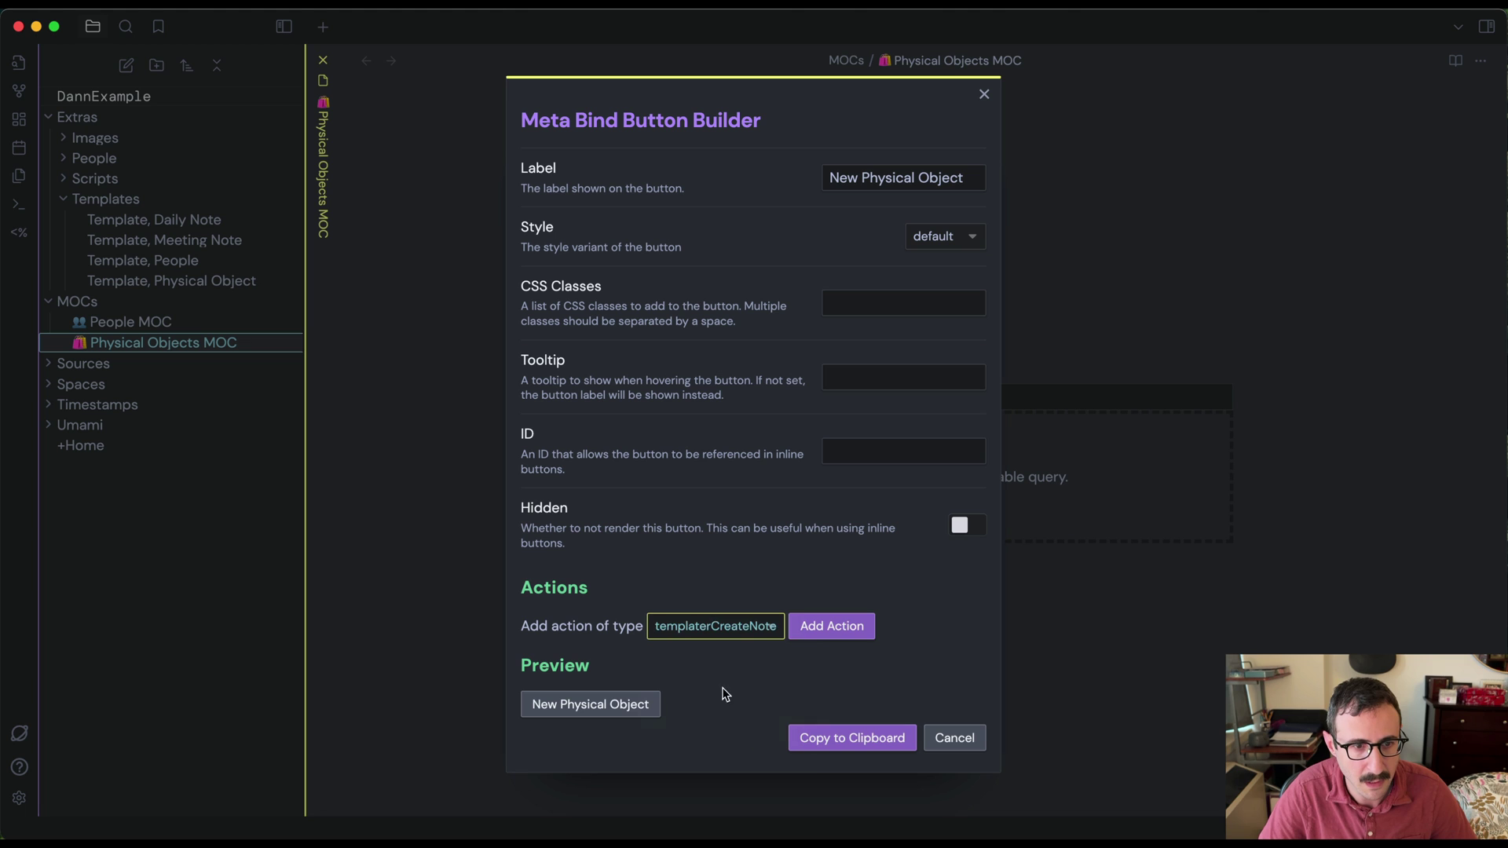
left_click(835, 633)
scroll(781, 681, "down", 5)
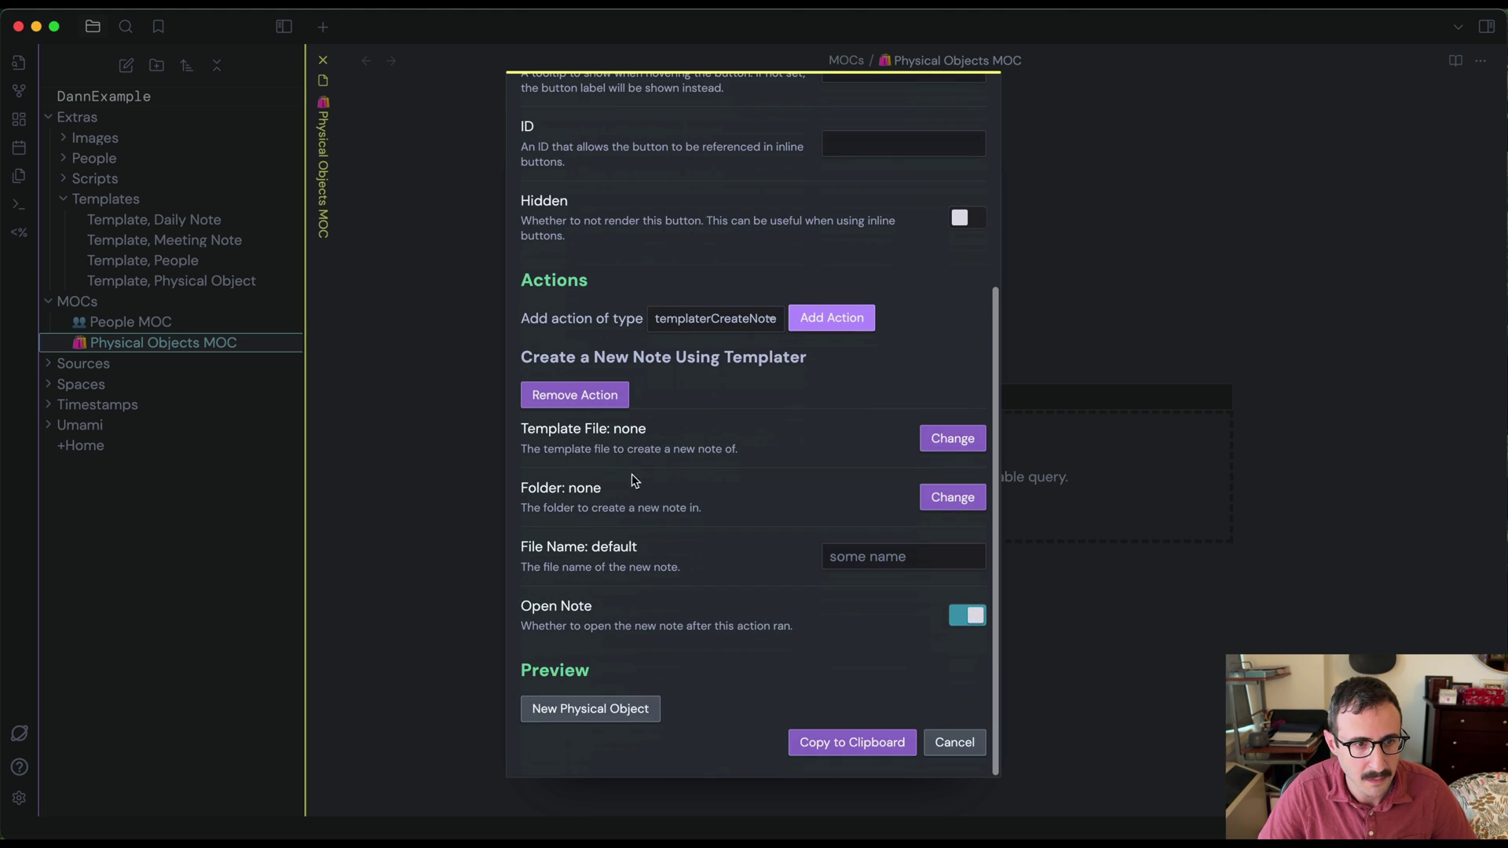
left_click(985, 435)
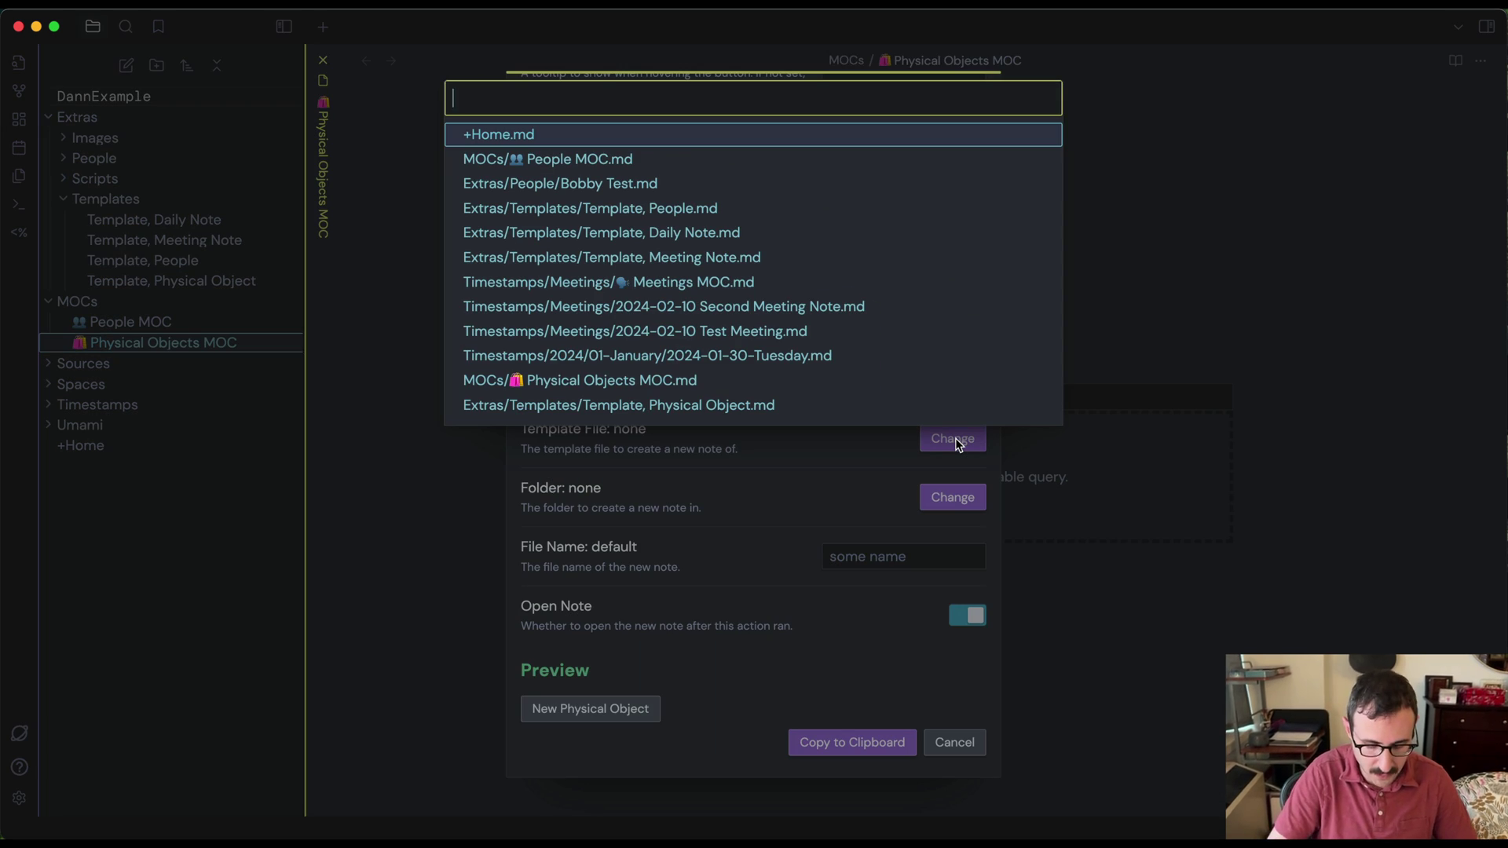
type("phy")
key("Down")
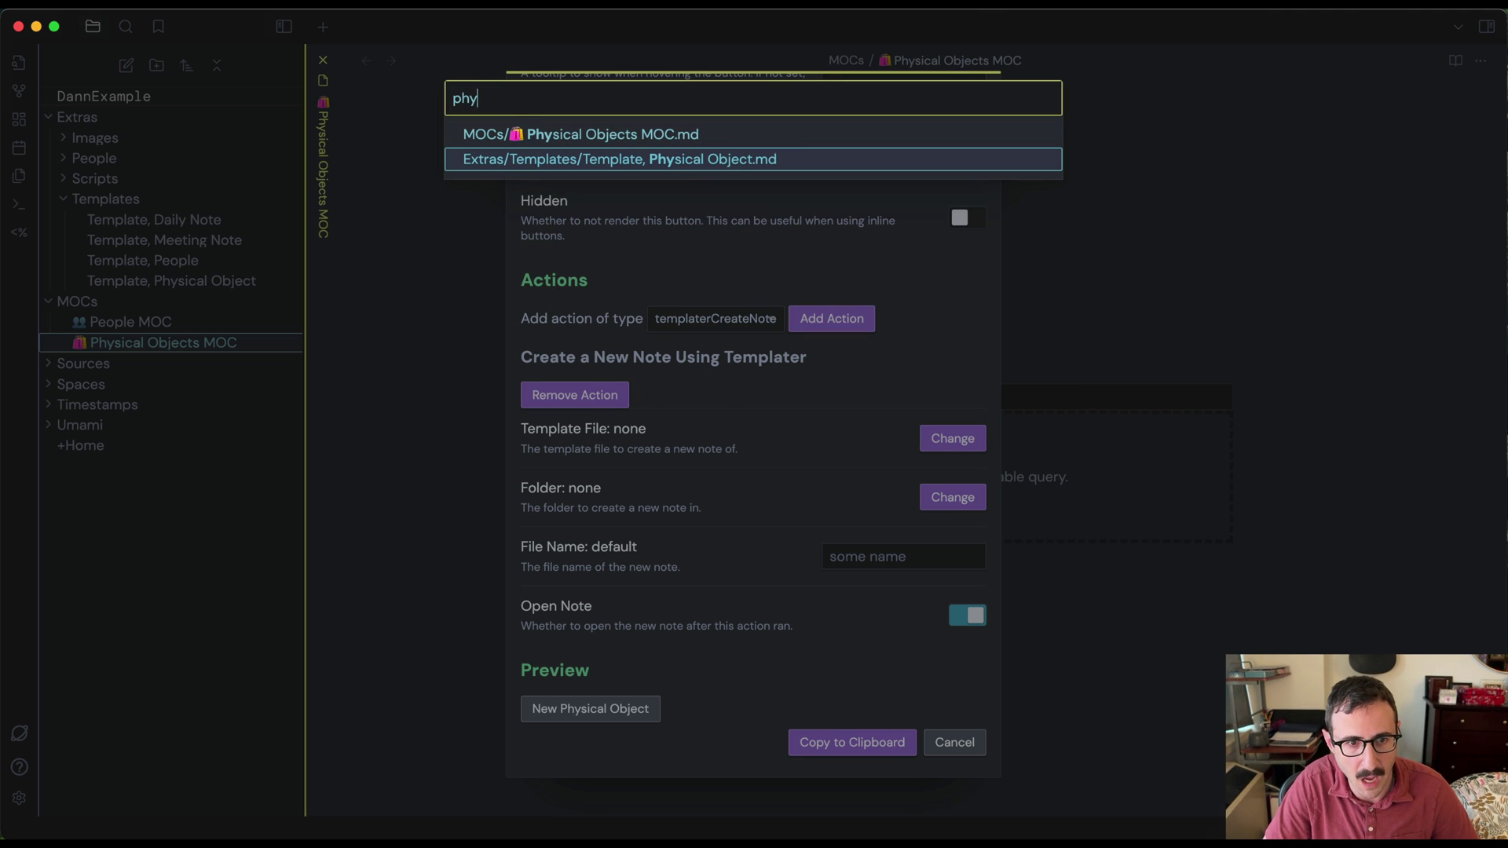
key("Return")
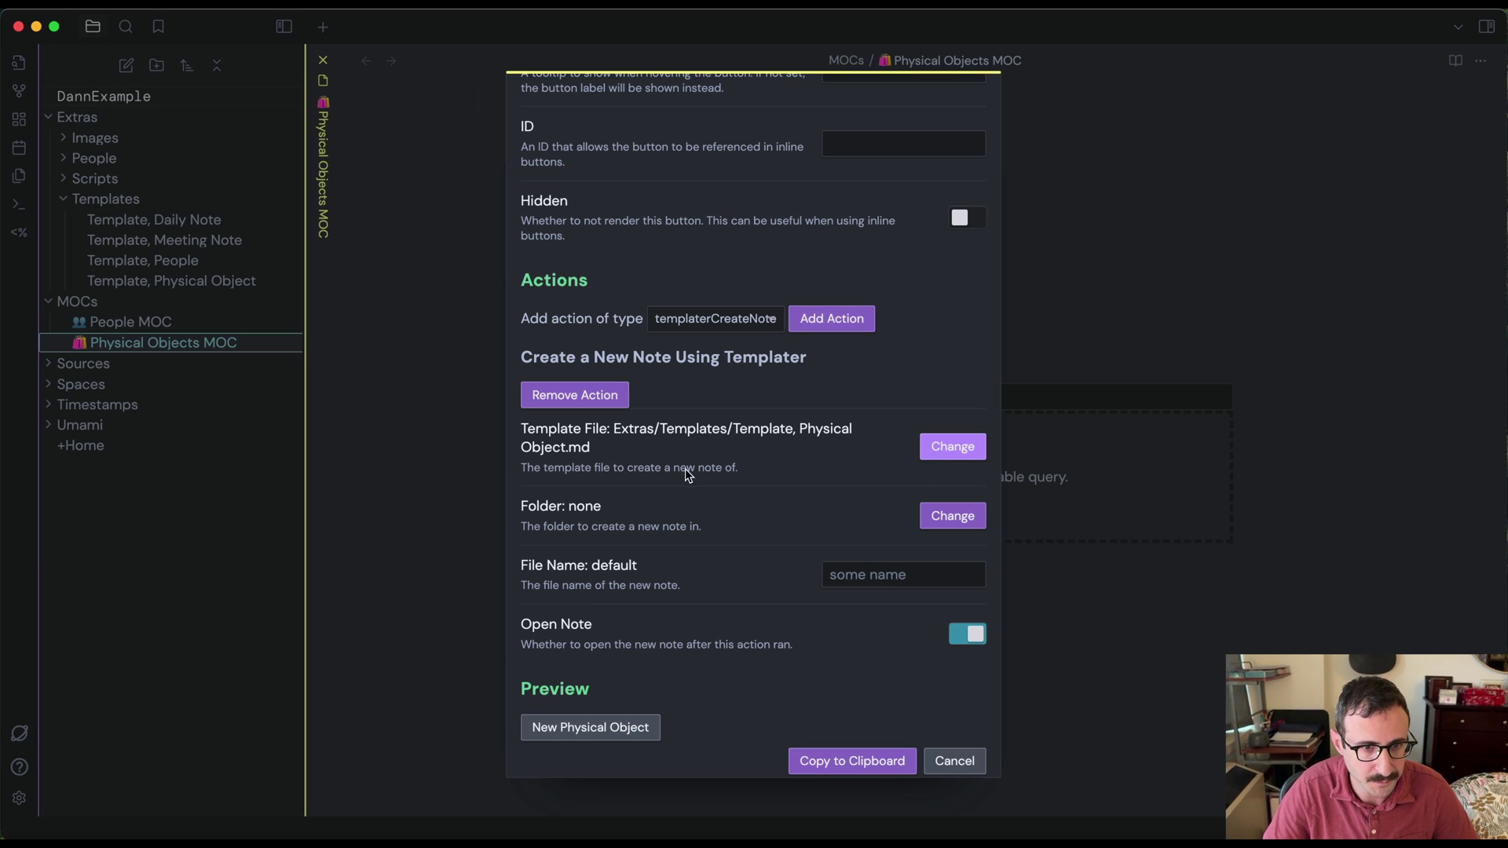
Target folder Spaces/Physical Objects, file name 'New Physical Objec', and copy the button code
left_click(958, 517)
type("phy")
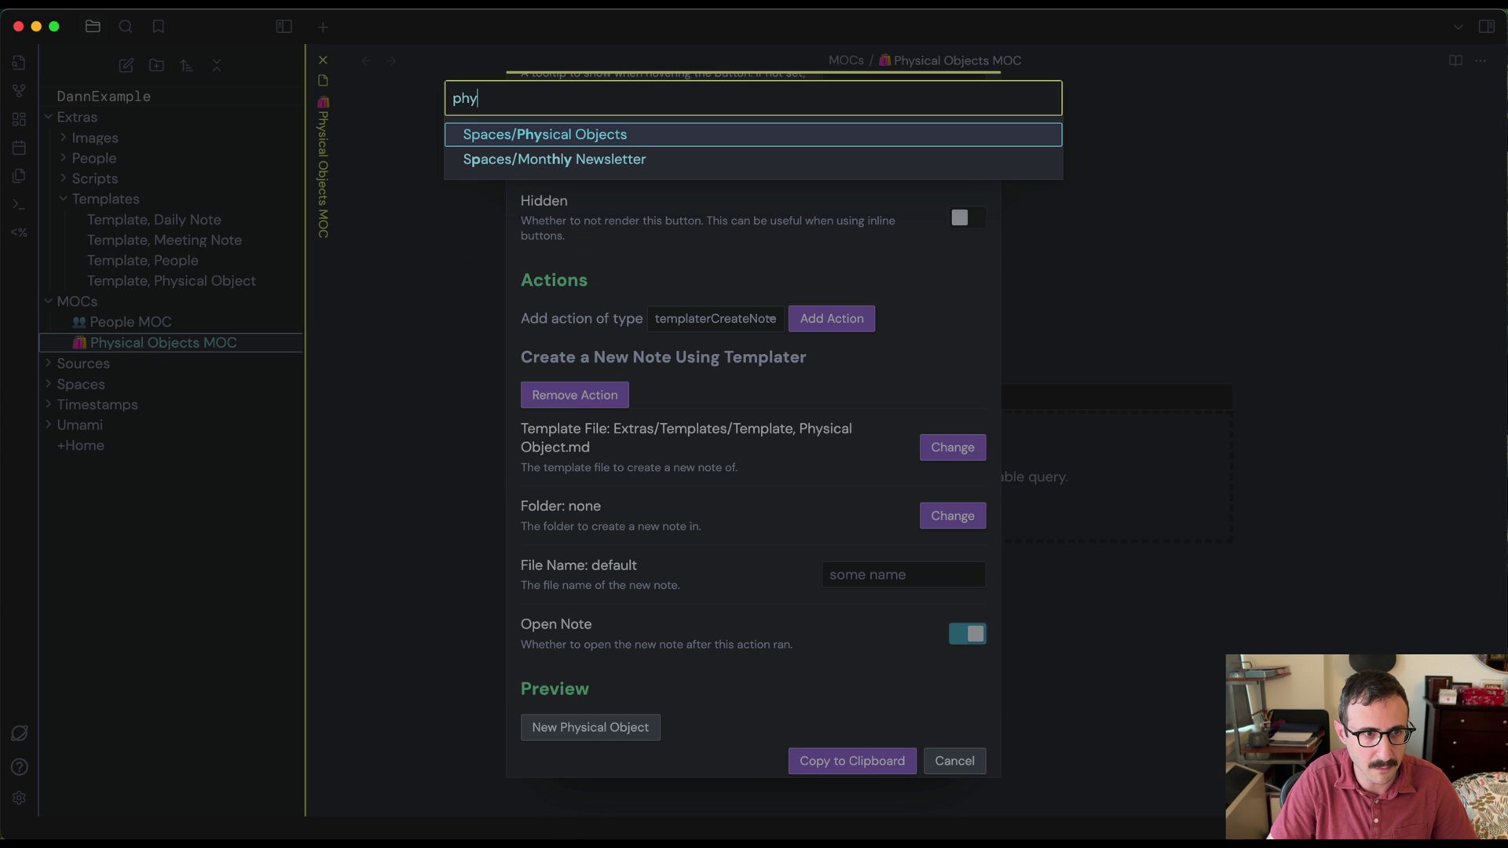
key("Return")
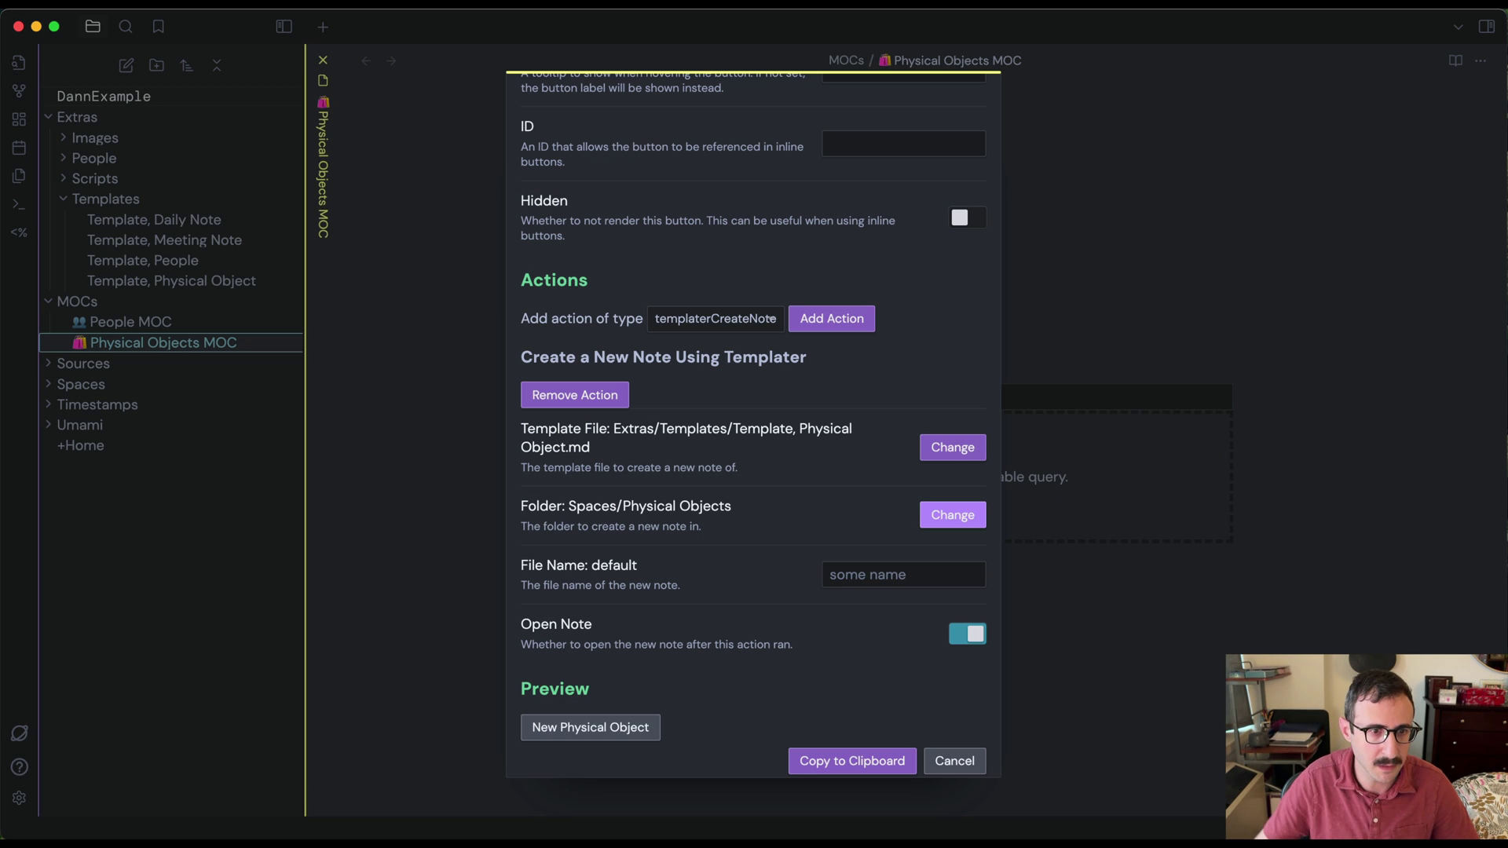
left_click(907, 576)
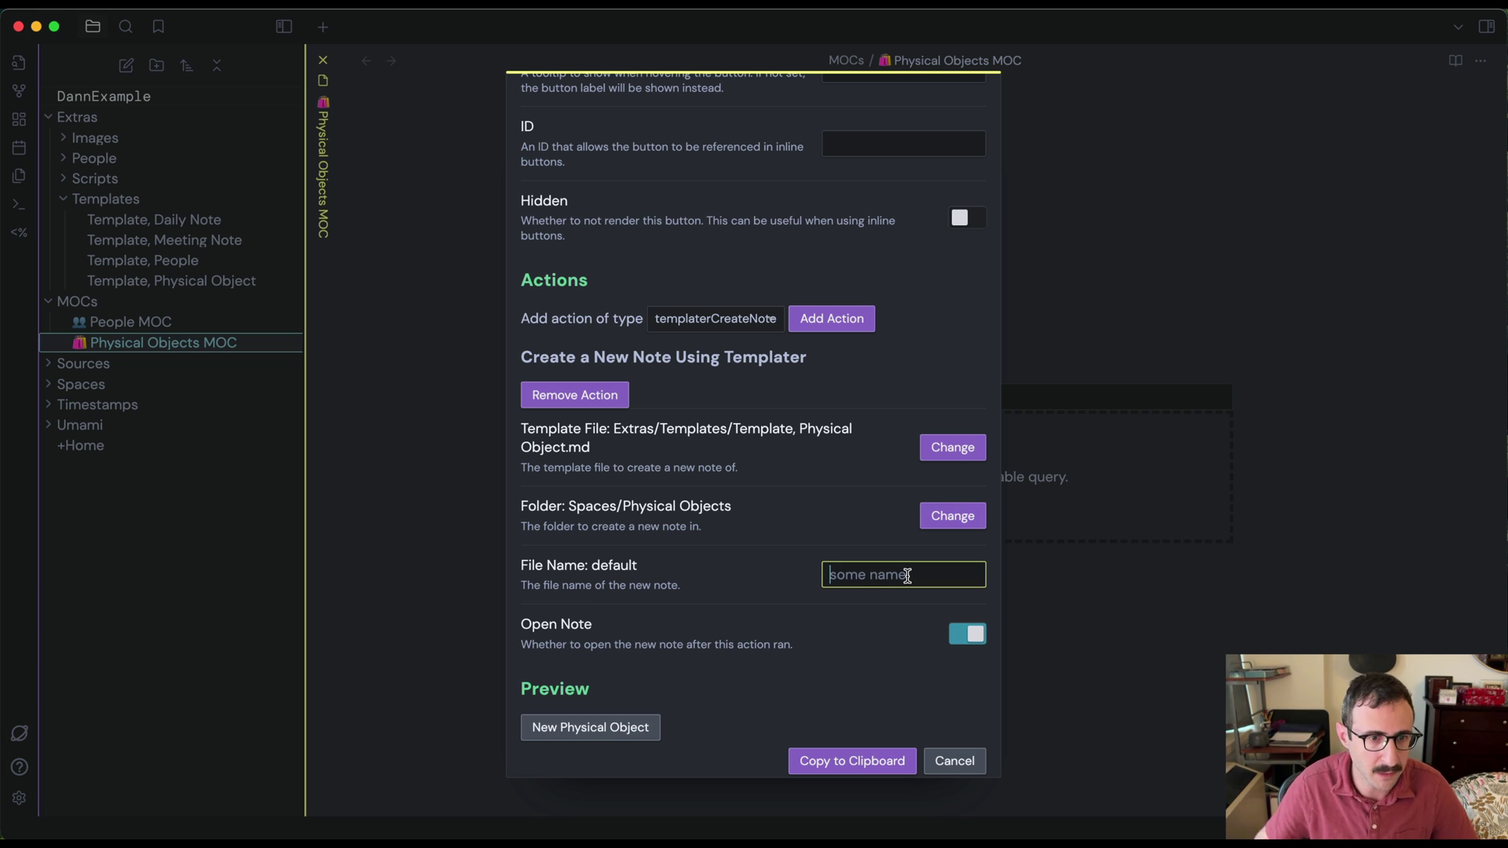
type("New Physic")
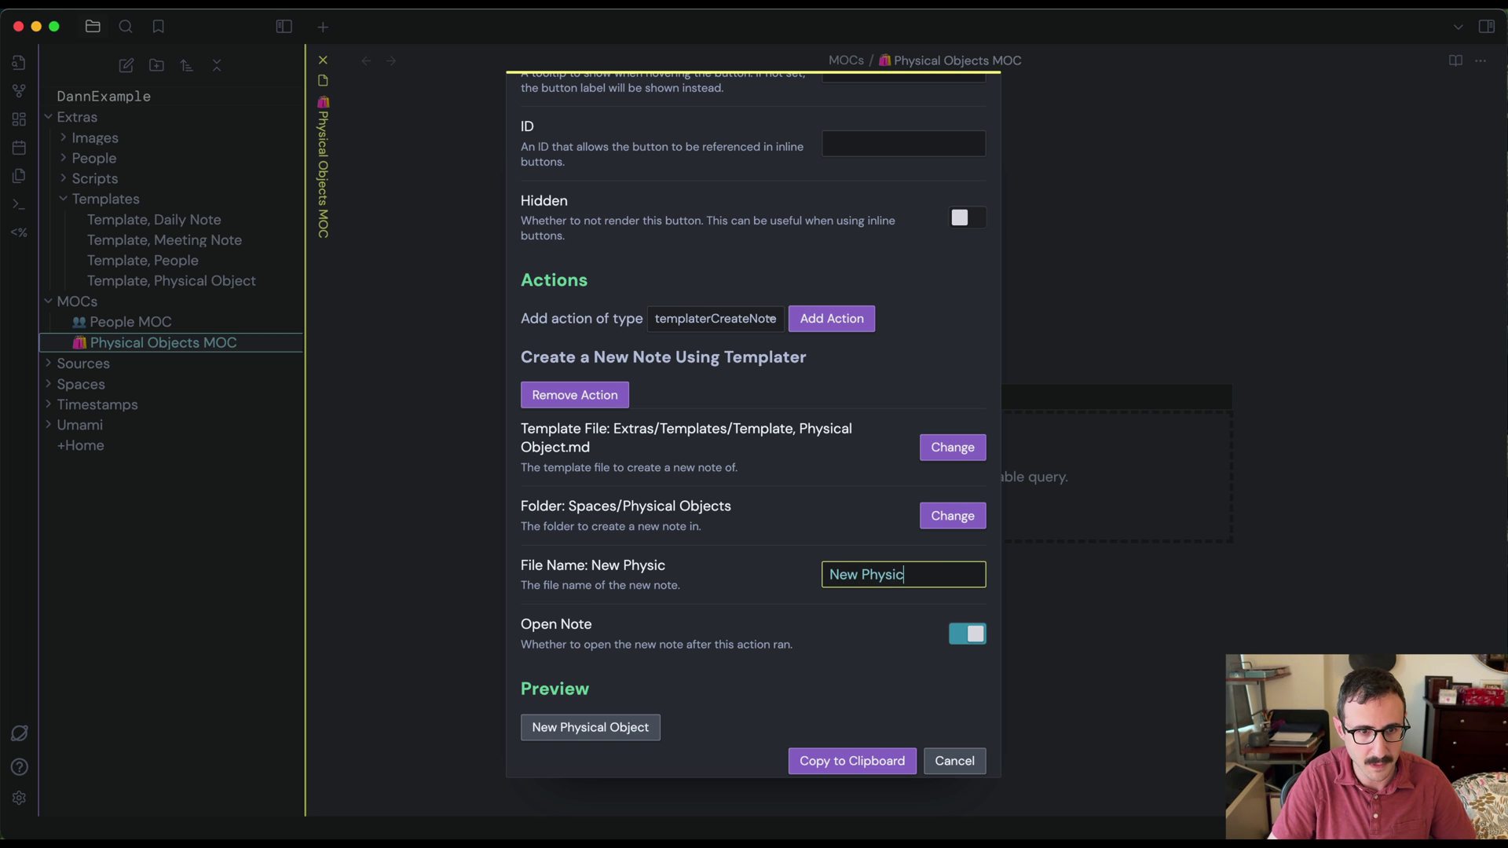
type("al Object")
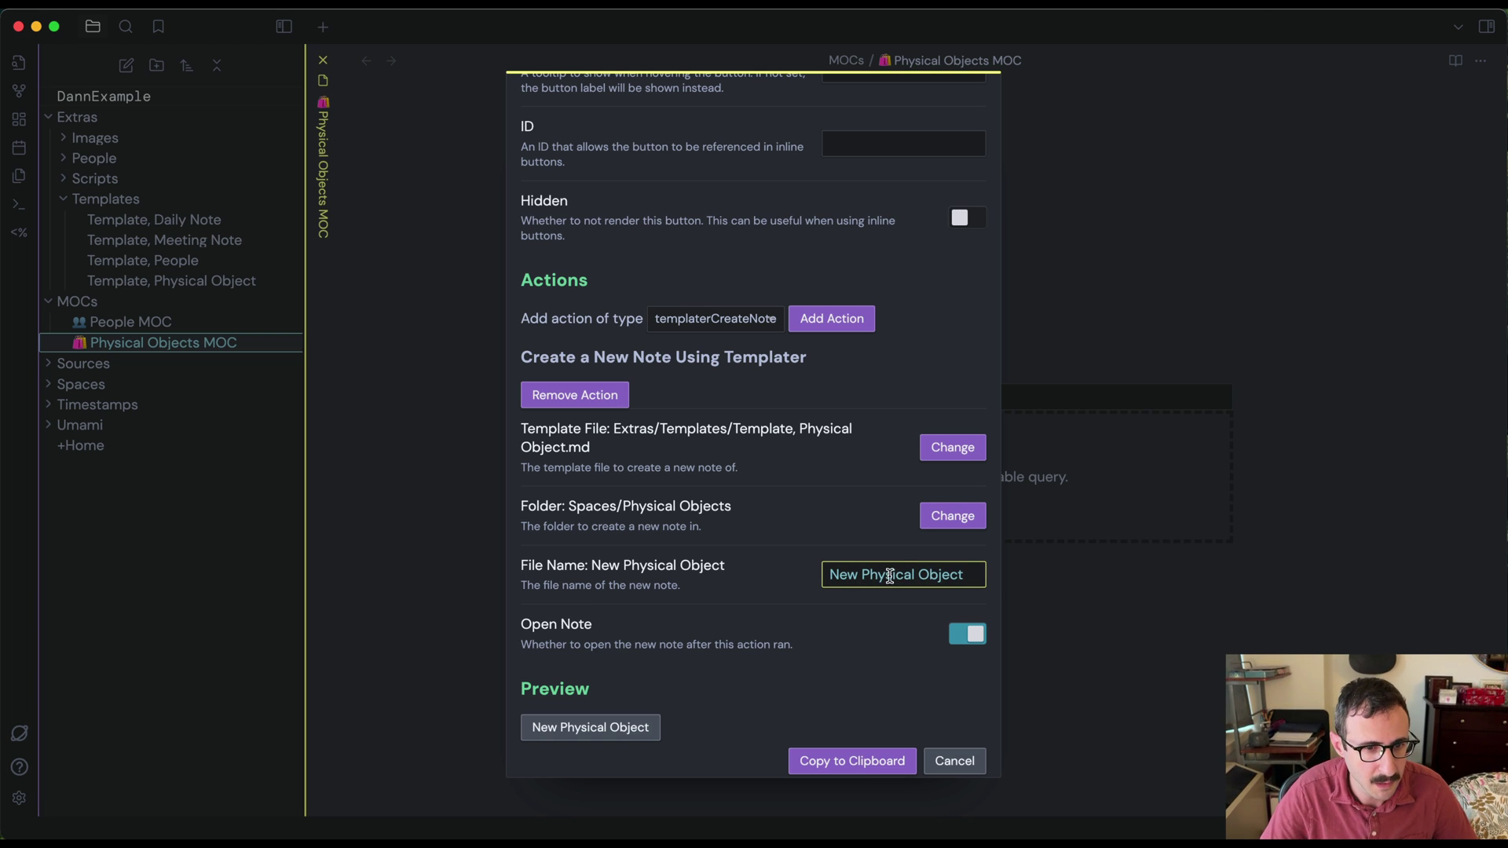
scroll(637, 642, "down", 1)
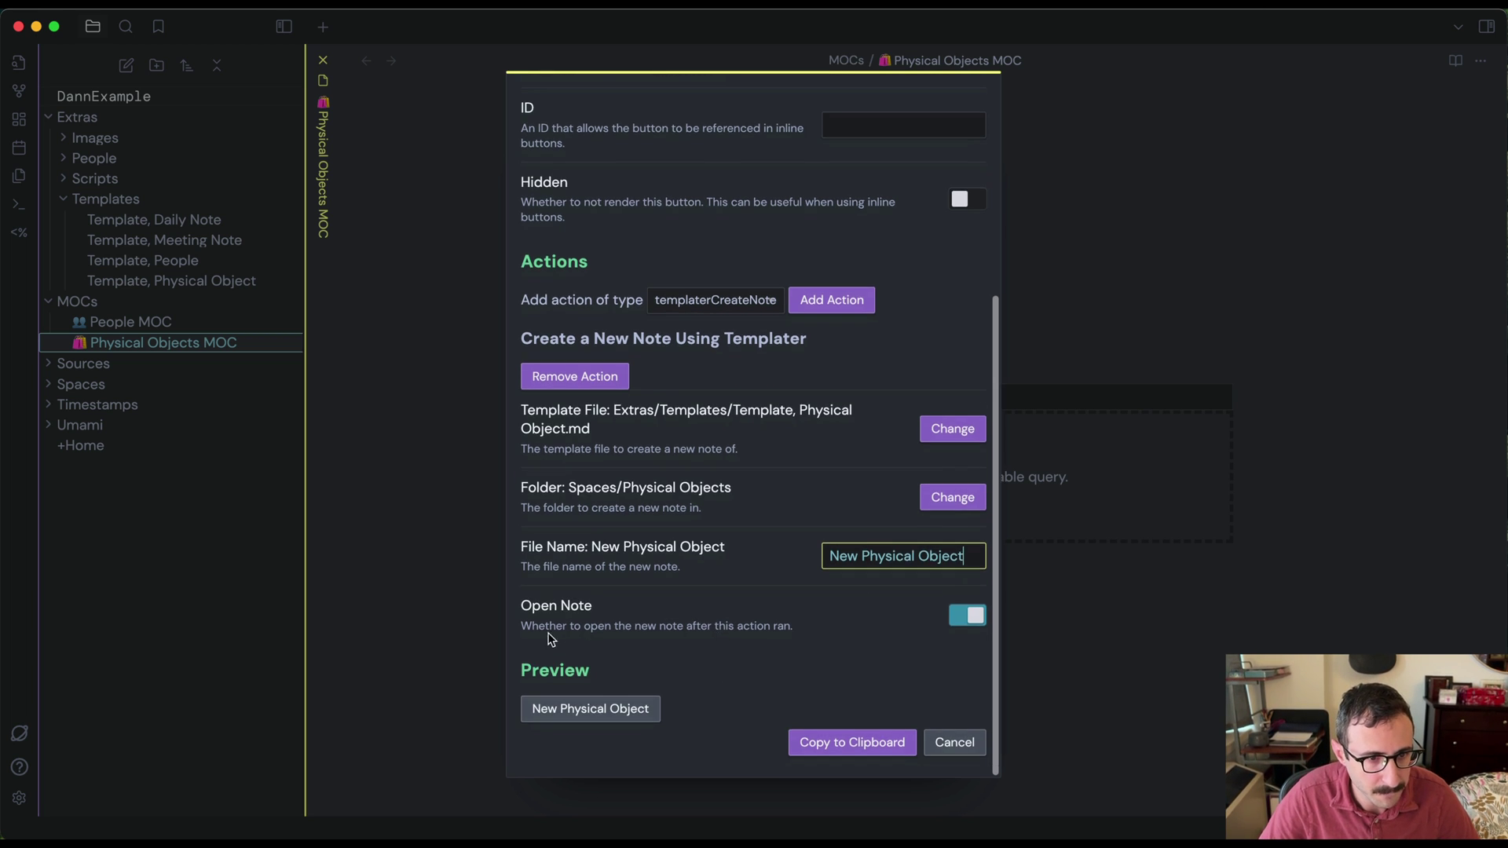
left_click(855, 752)
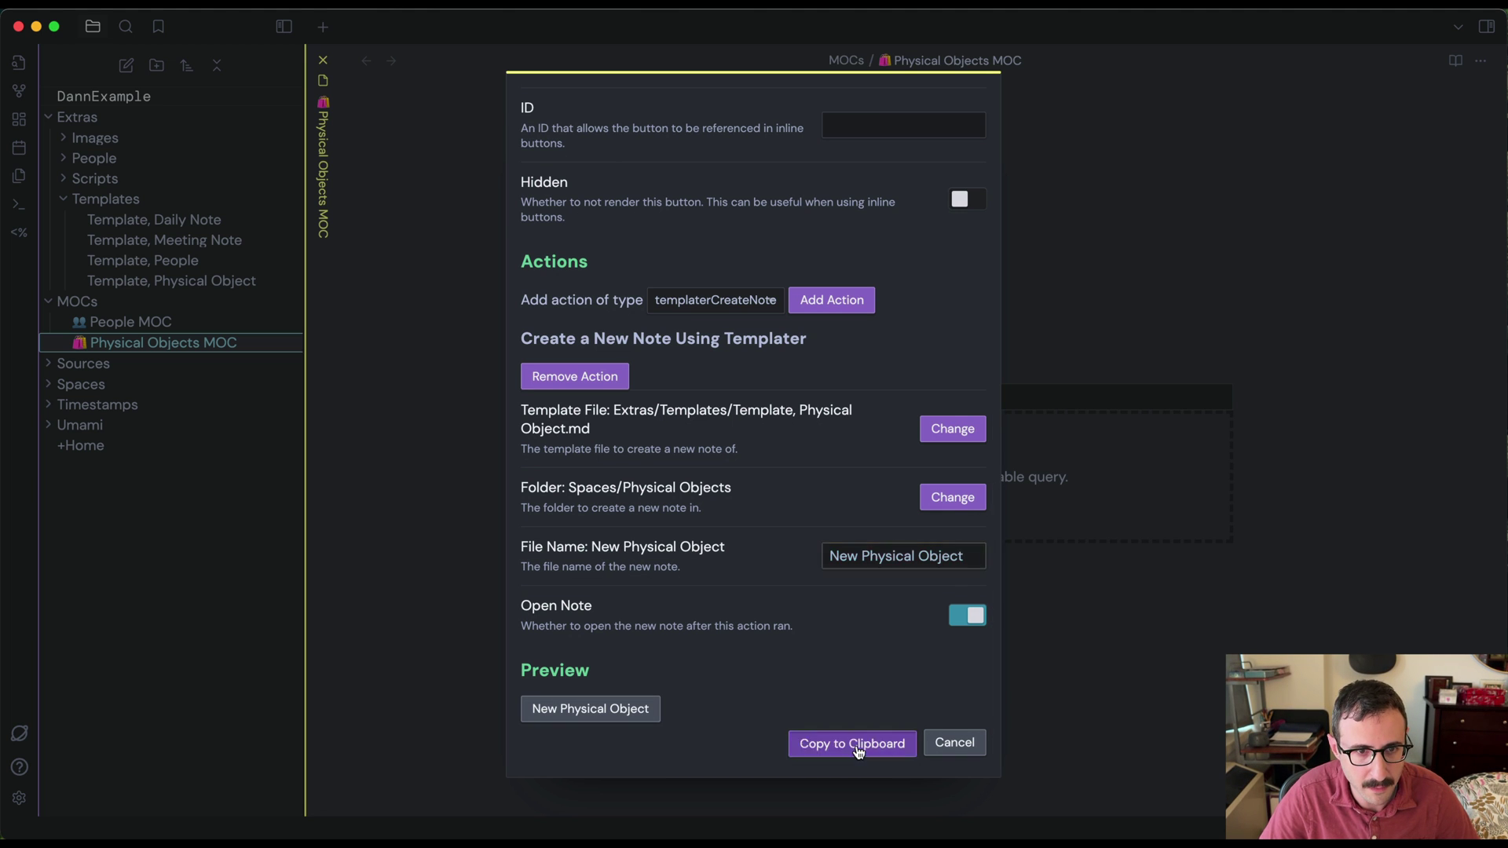
Paste the button code into the MOC and use the button to create a new note
key("super+v")
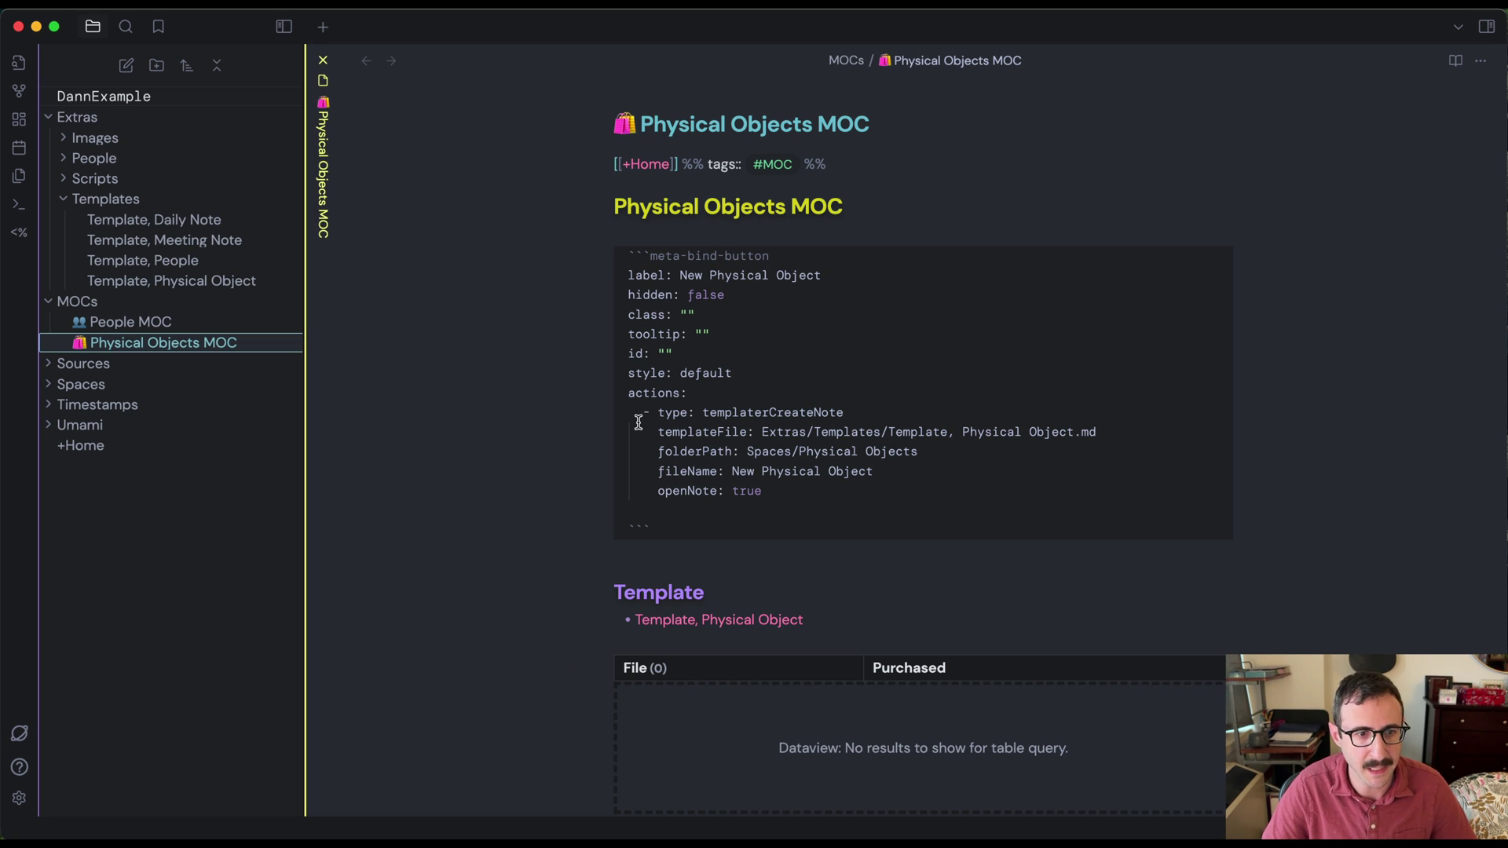
left_click(656, 564)
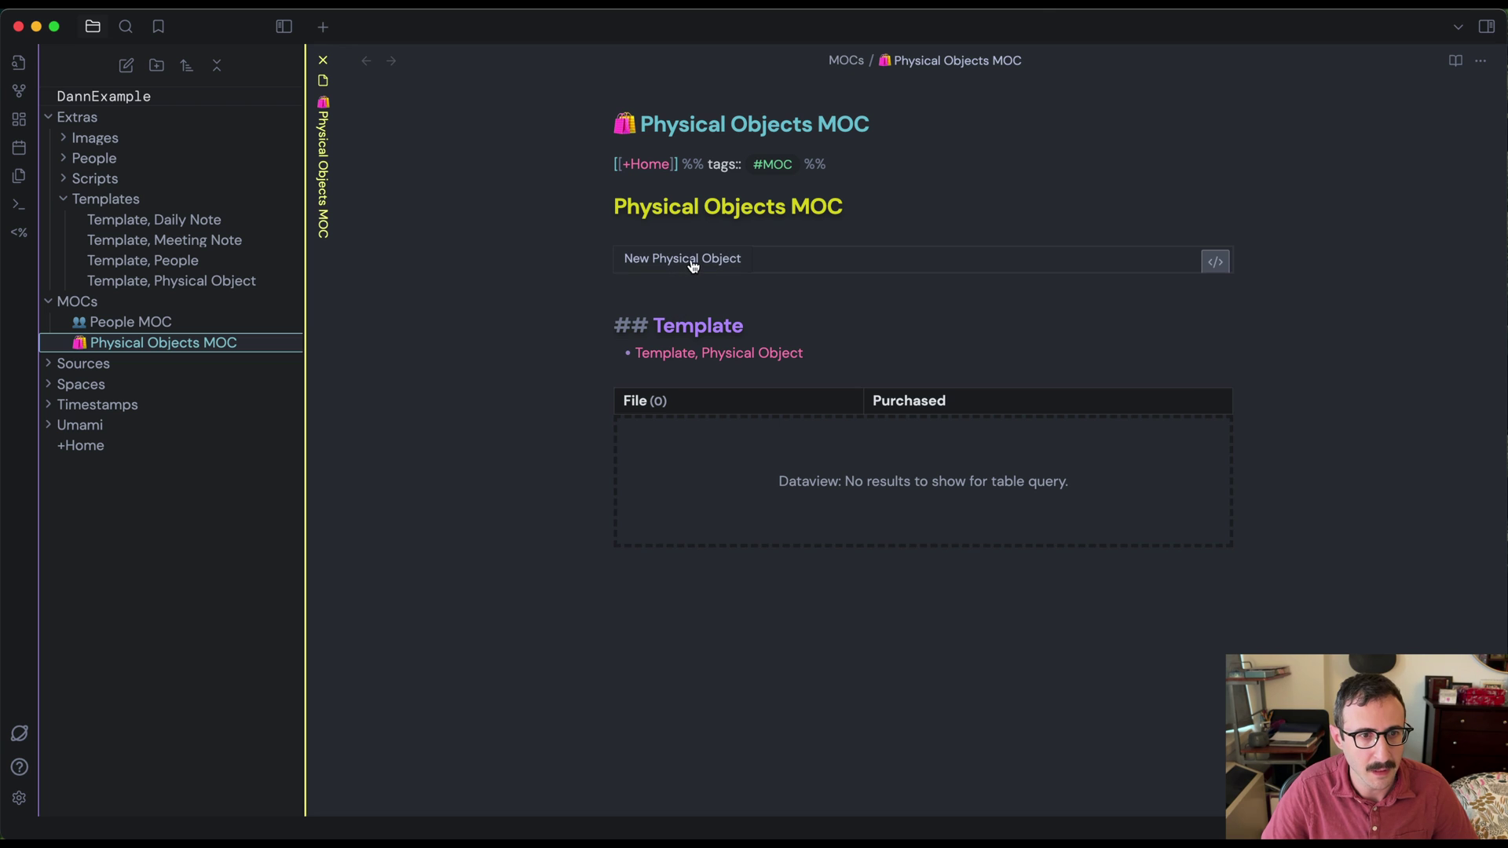
left_click(685, 268)
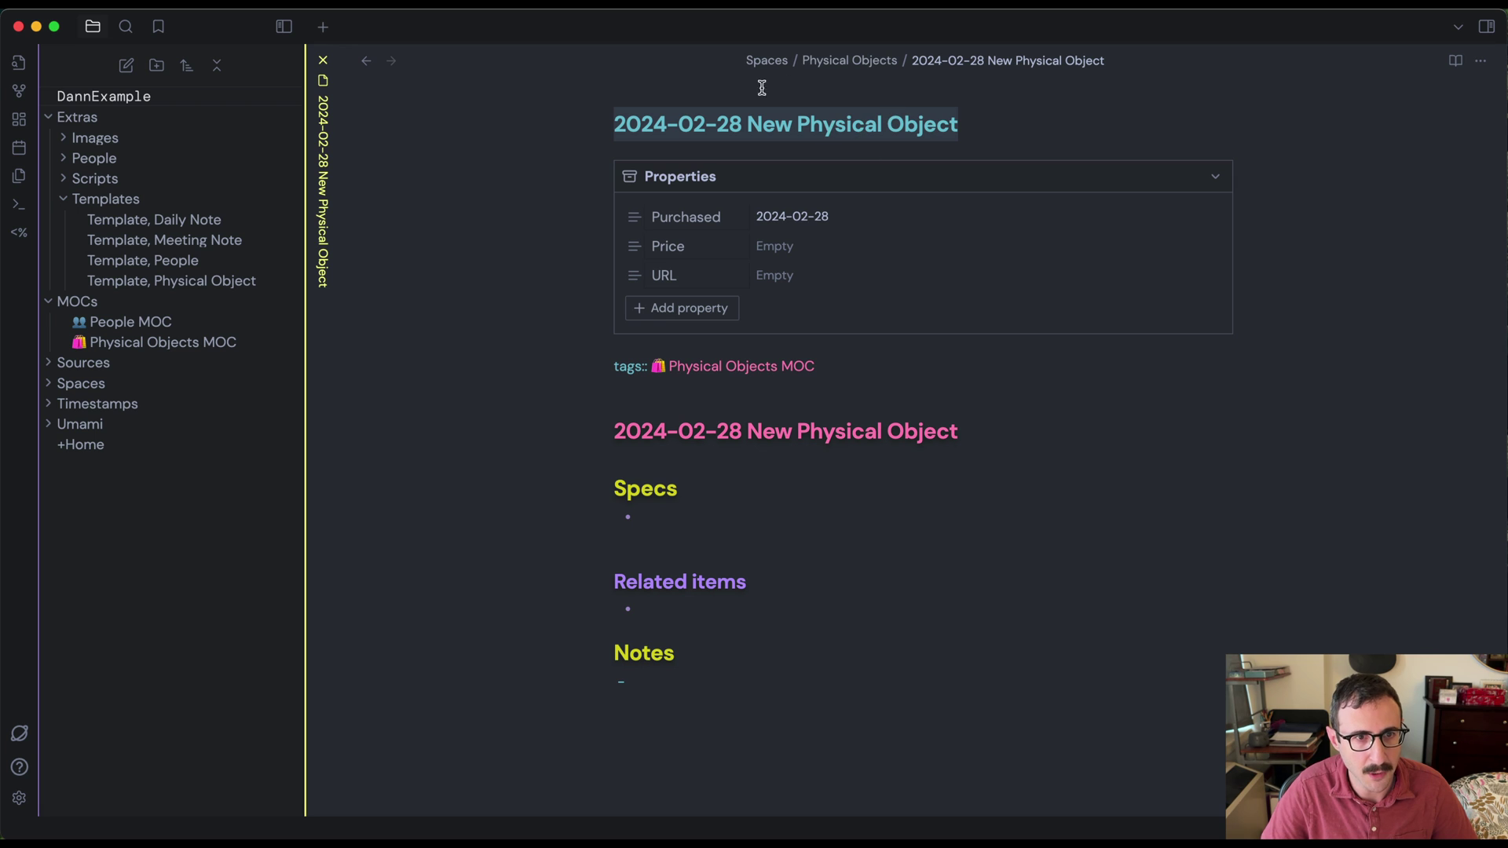
left_click(846, 118)
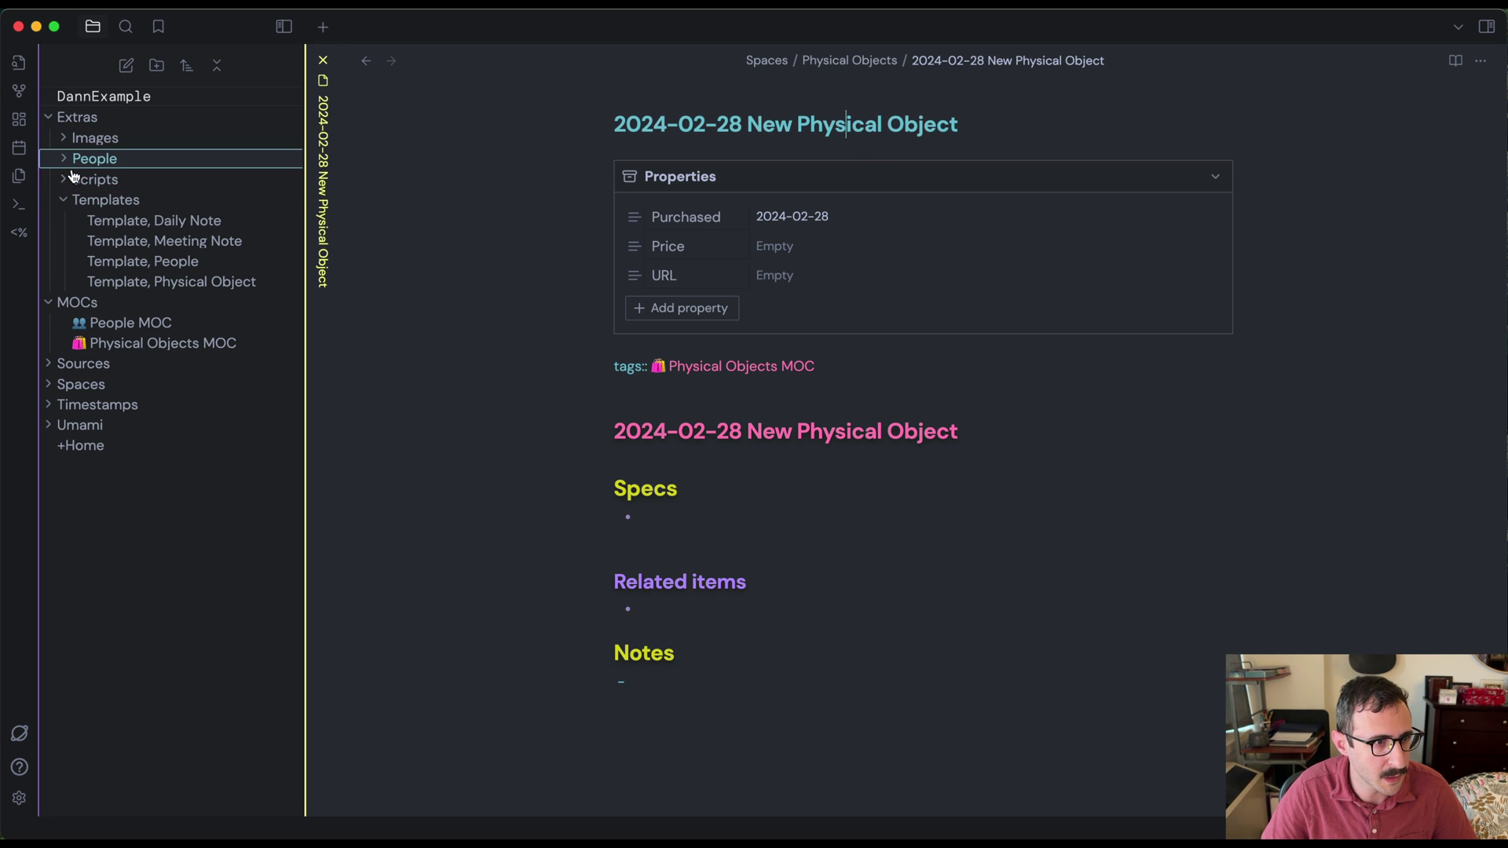
Rename the new note to 'Object A'
left_click(49, 384)
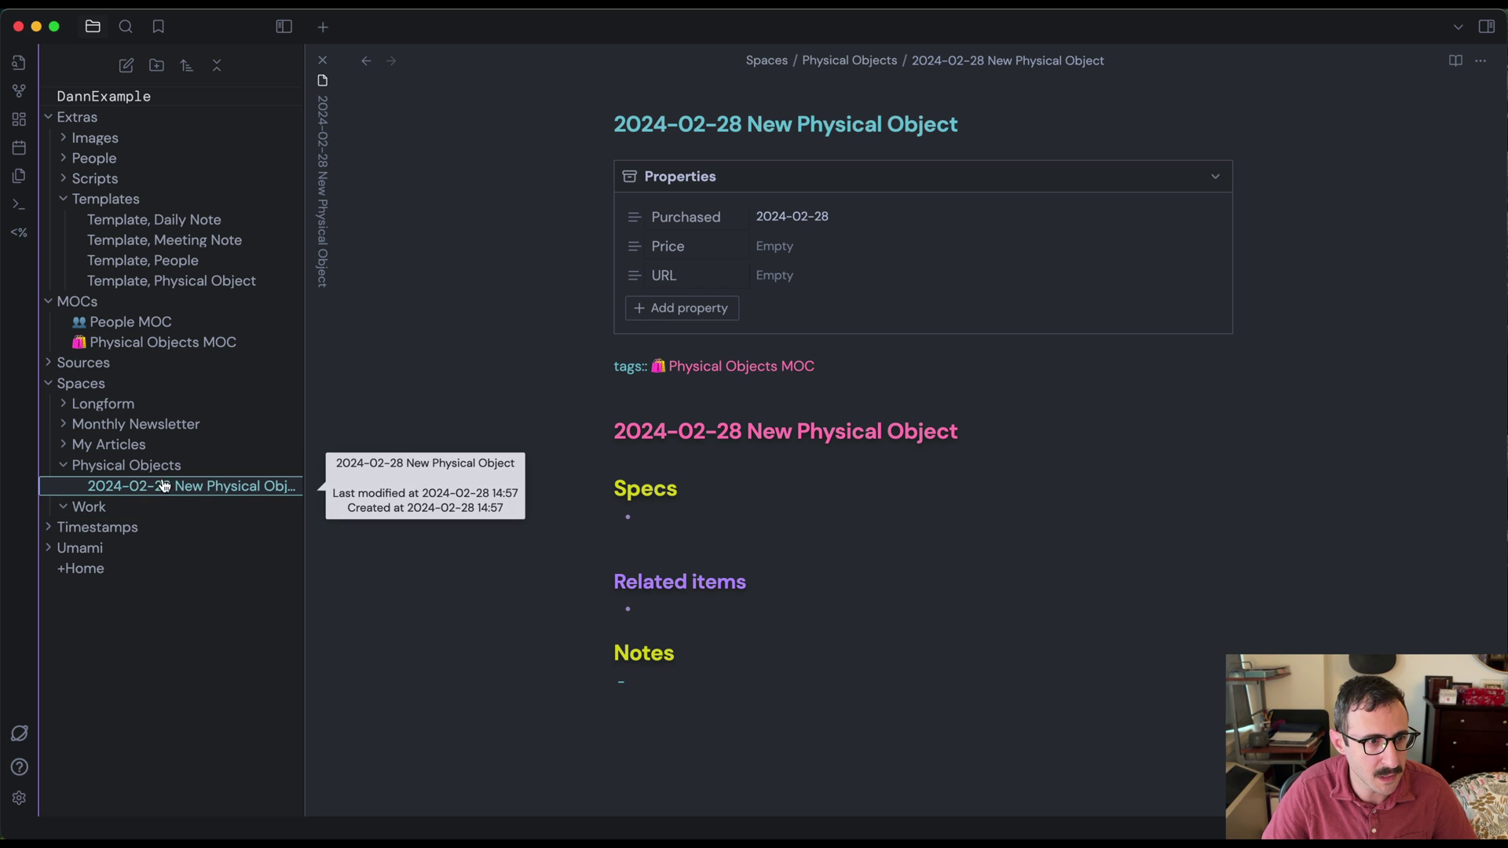
left_click(731, 121)
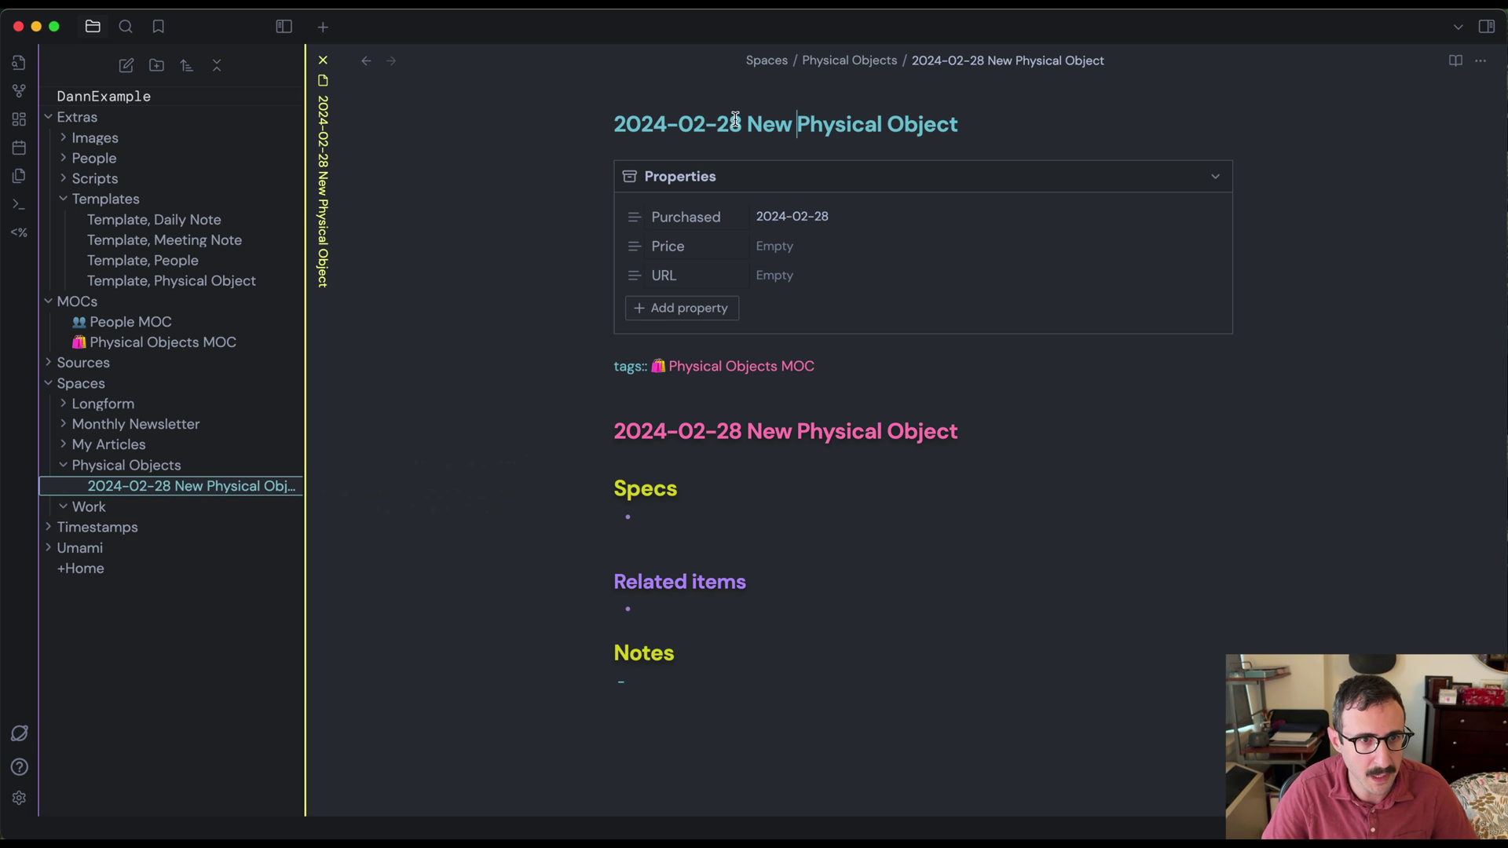
triple_click(689, 120)
type("Objhec")
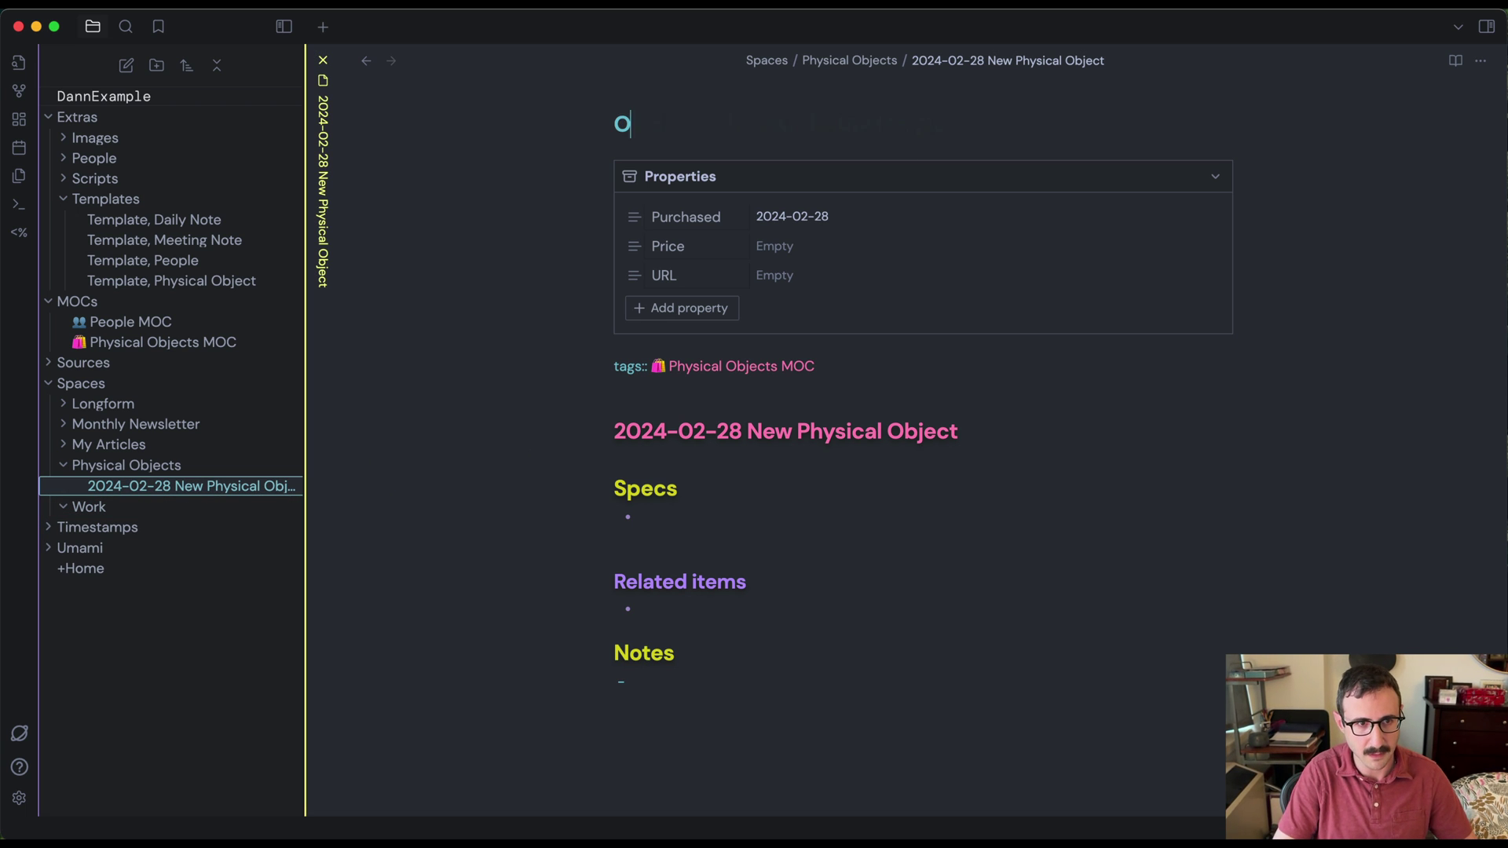
key("BackSpace")
key("BackSpace")
key("BackSpace")
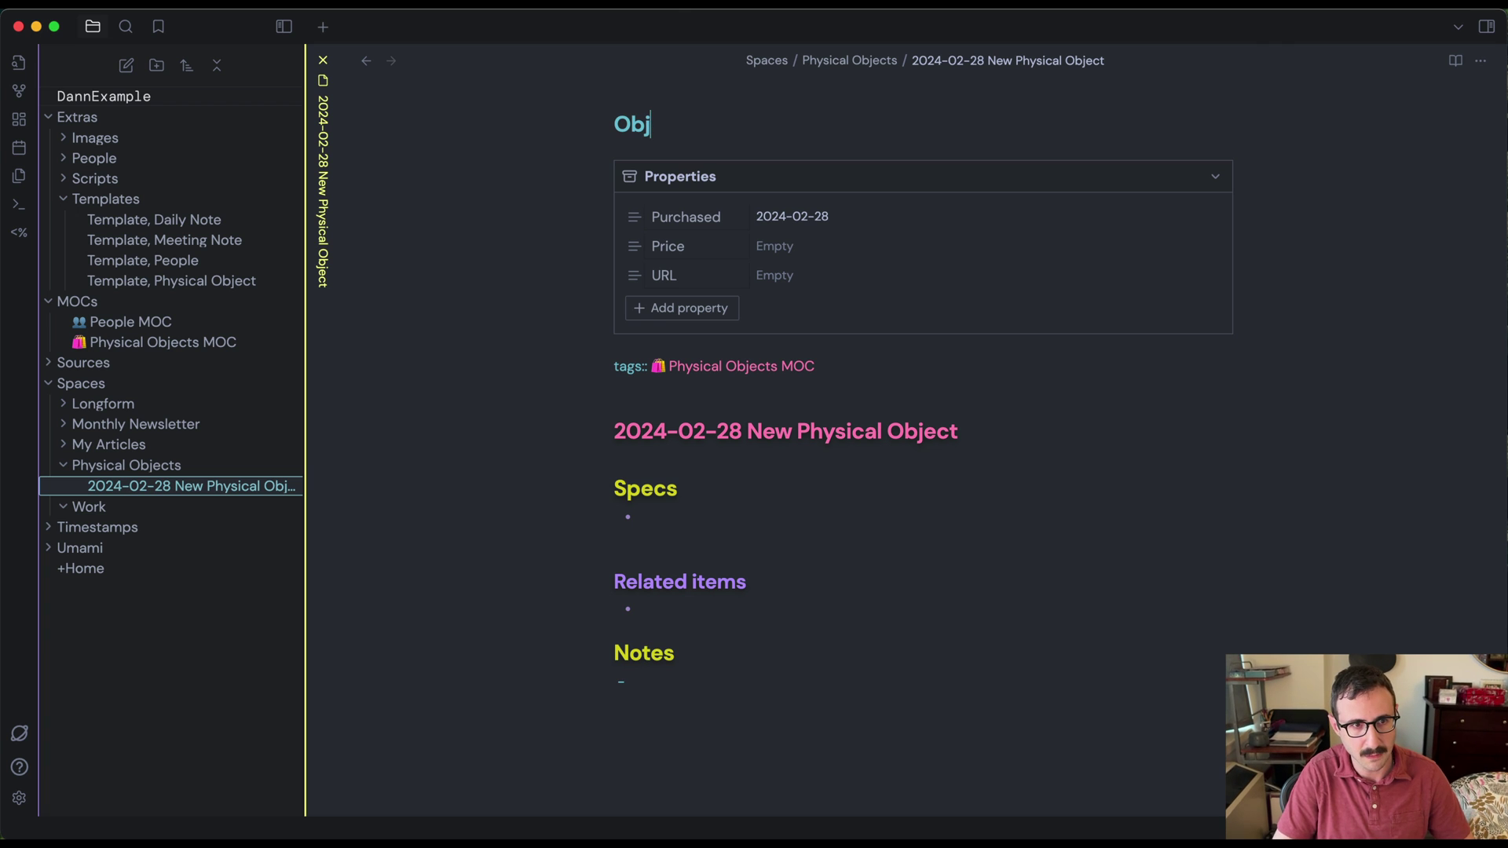
type("ect A")
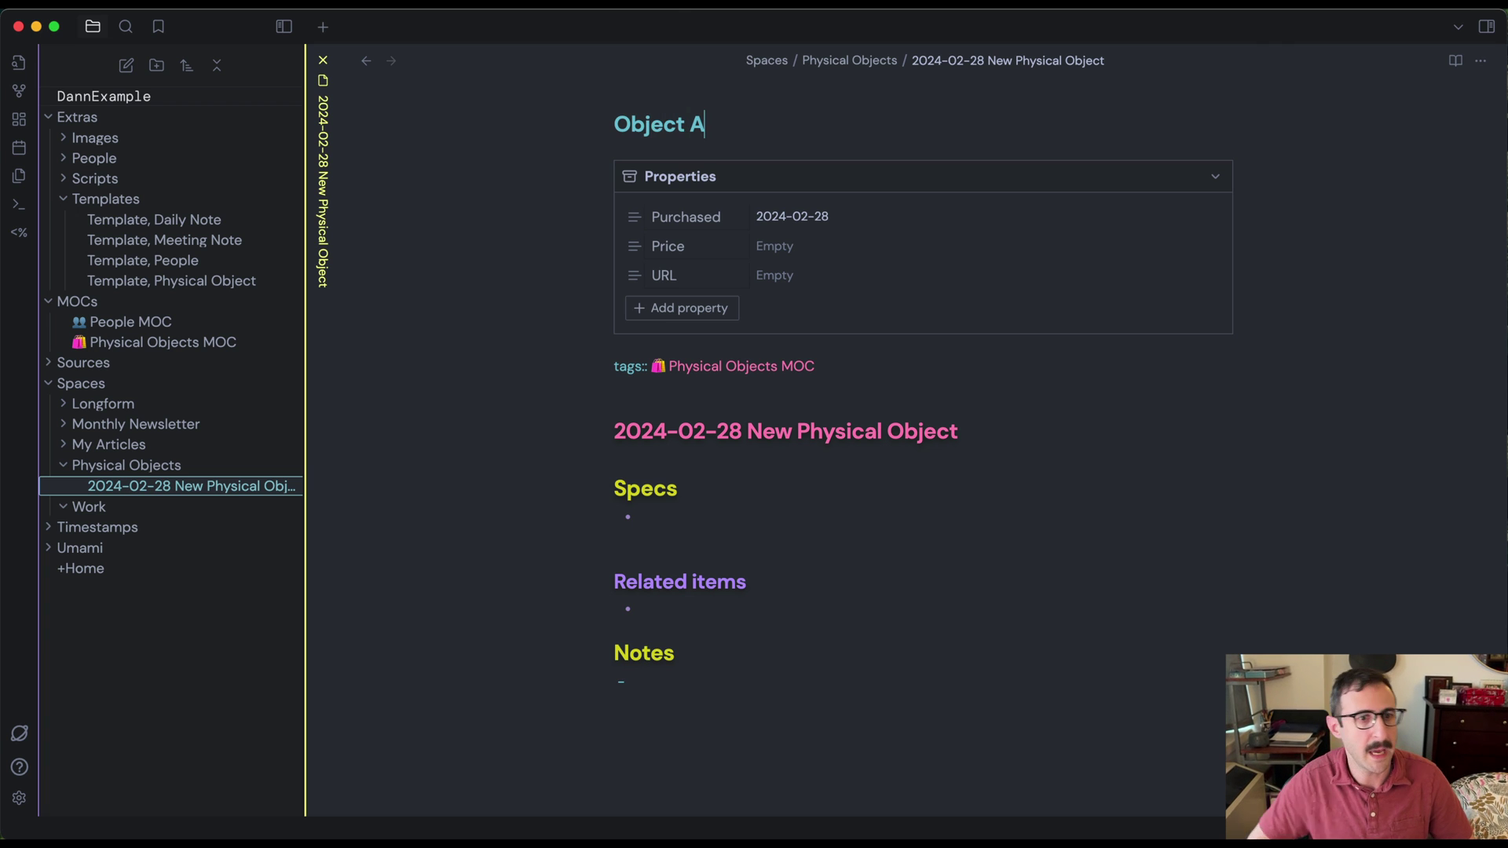
Set Object A's Price to 99.99 and return to the Physical Objects MOC
left_click(781, 247)
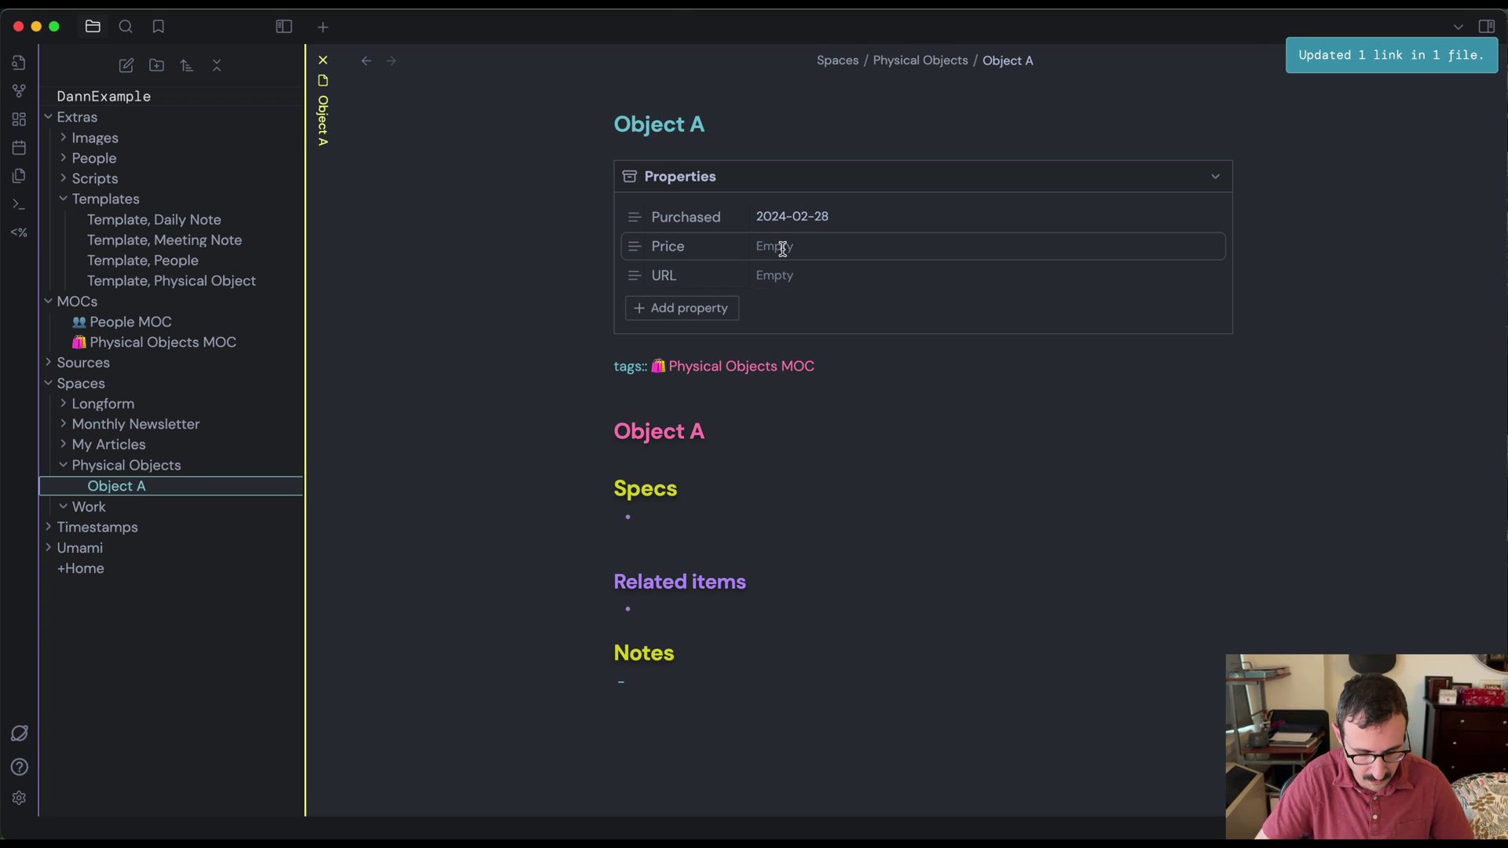
type("99.99")
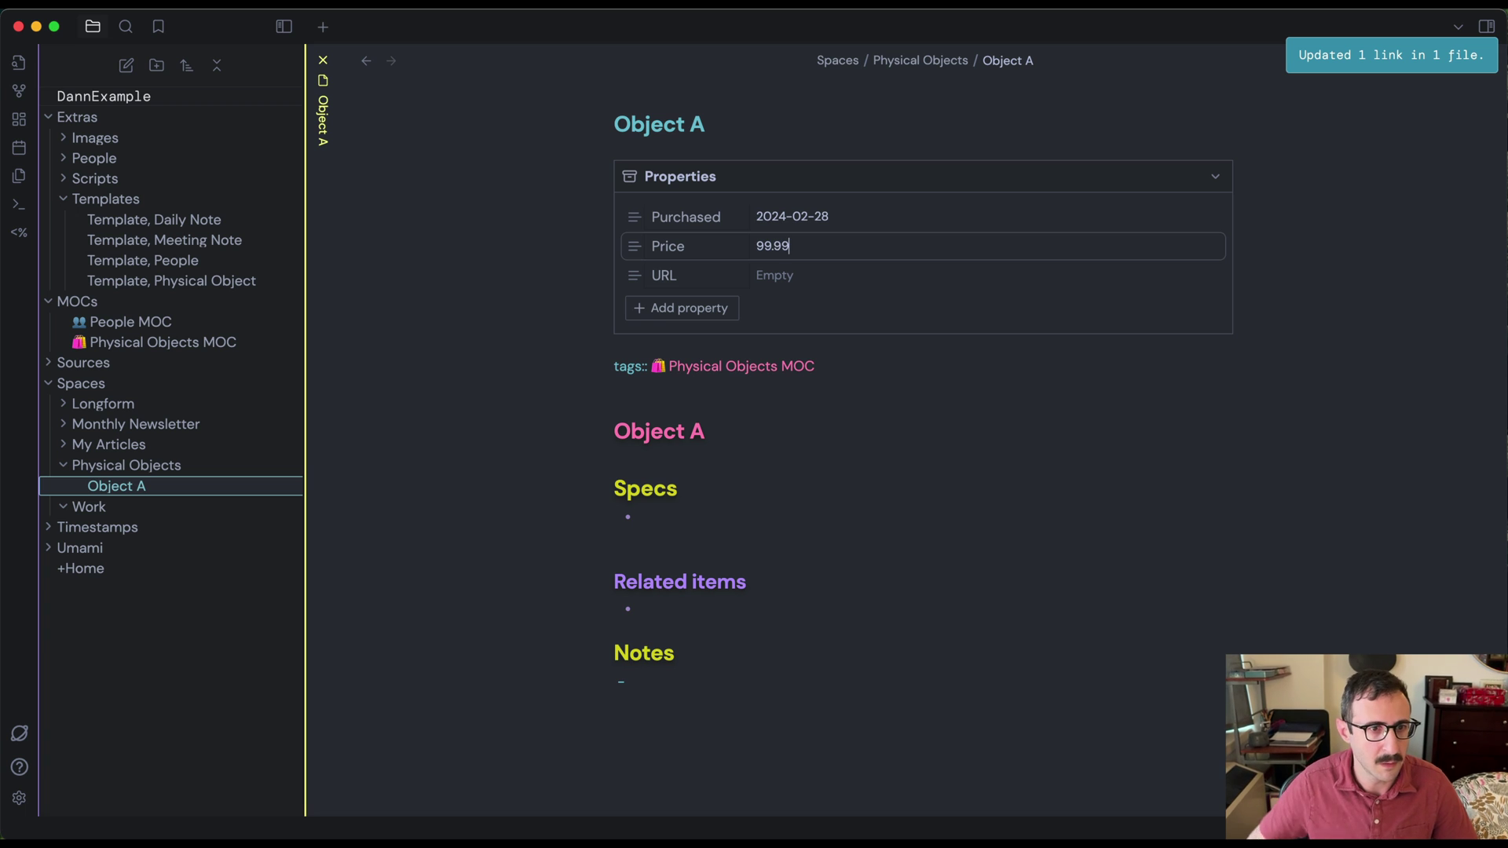
left_click(802, 273)
left_click(633, 515)
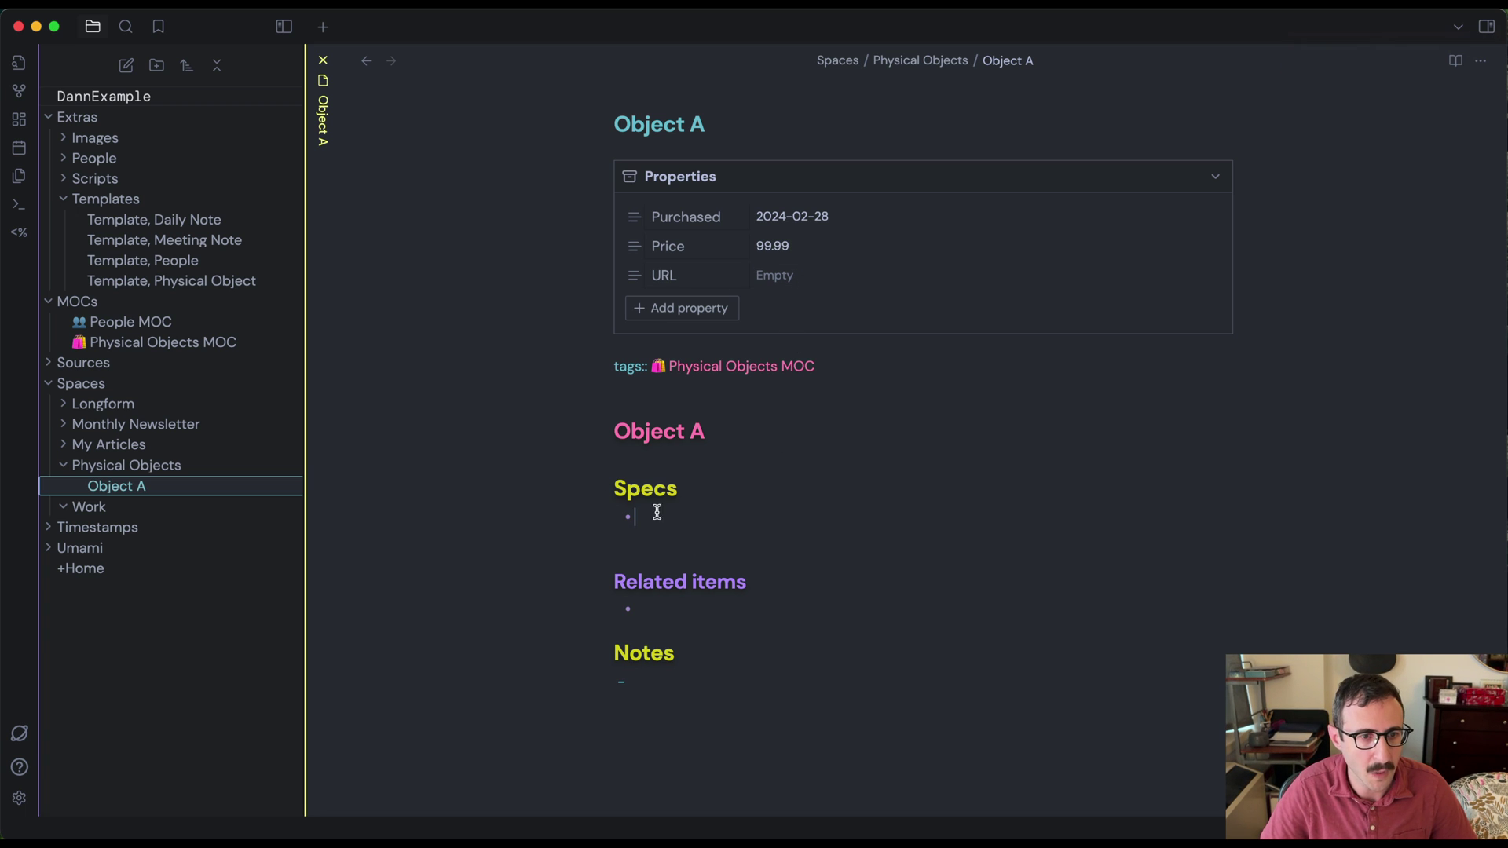
left_click(719, 625)
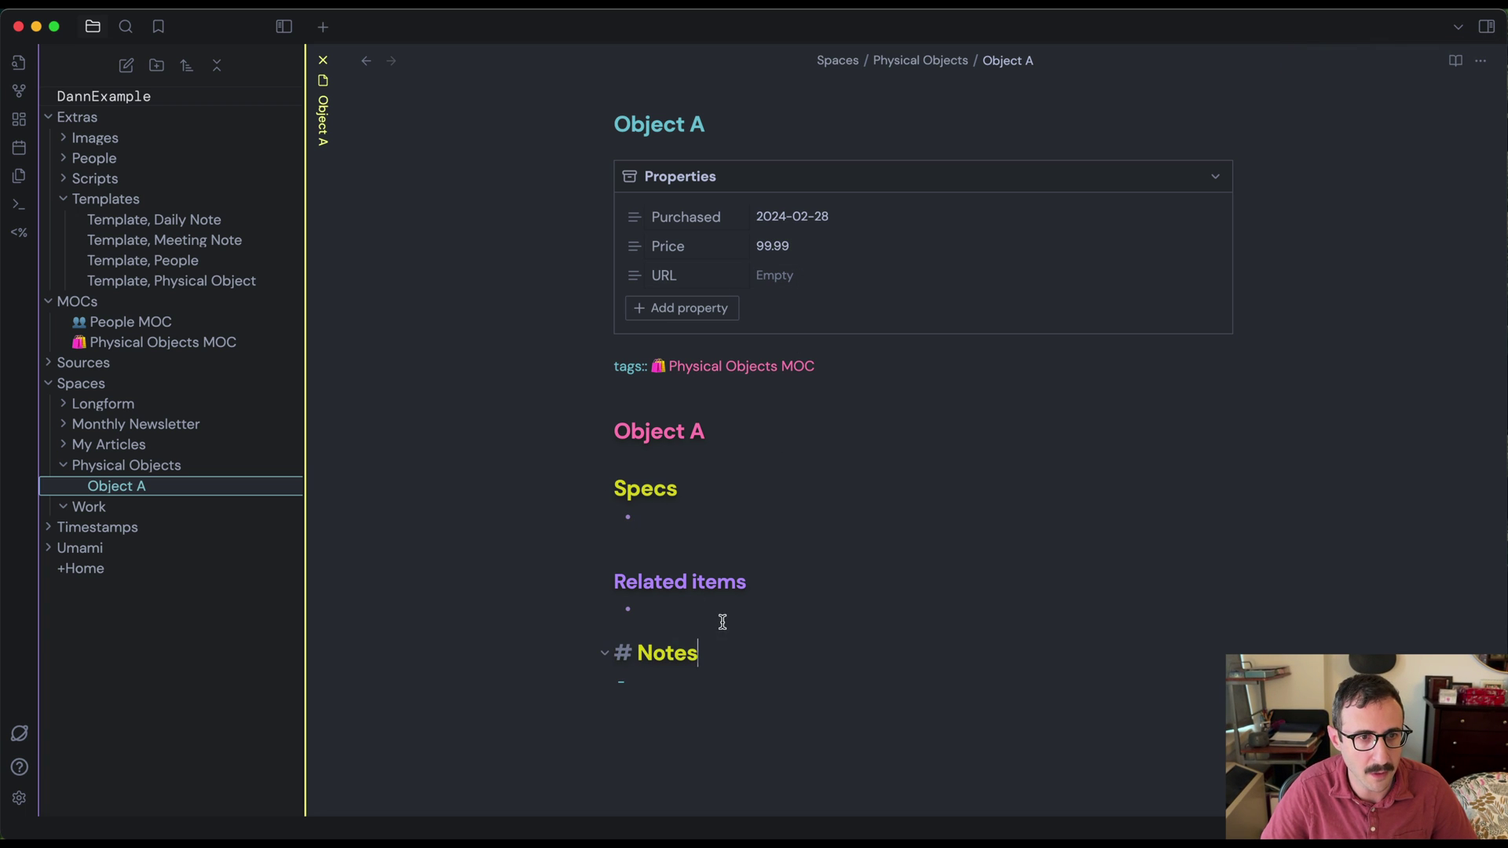
left_click(699, 681)
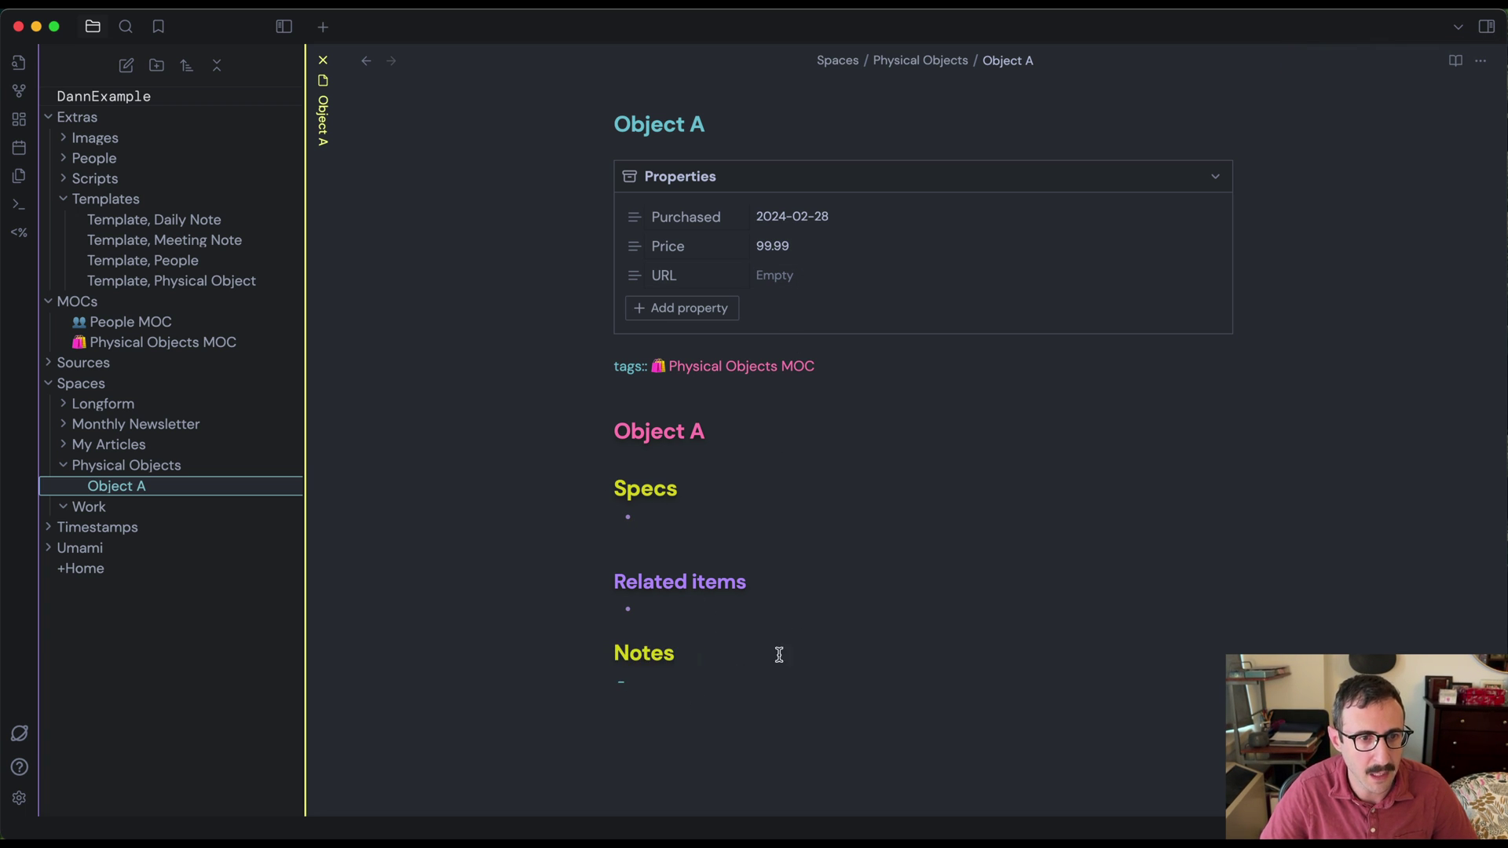
left_click(737, 368)
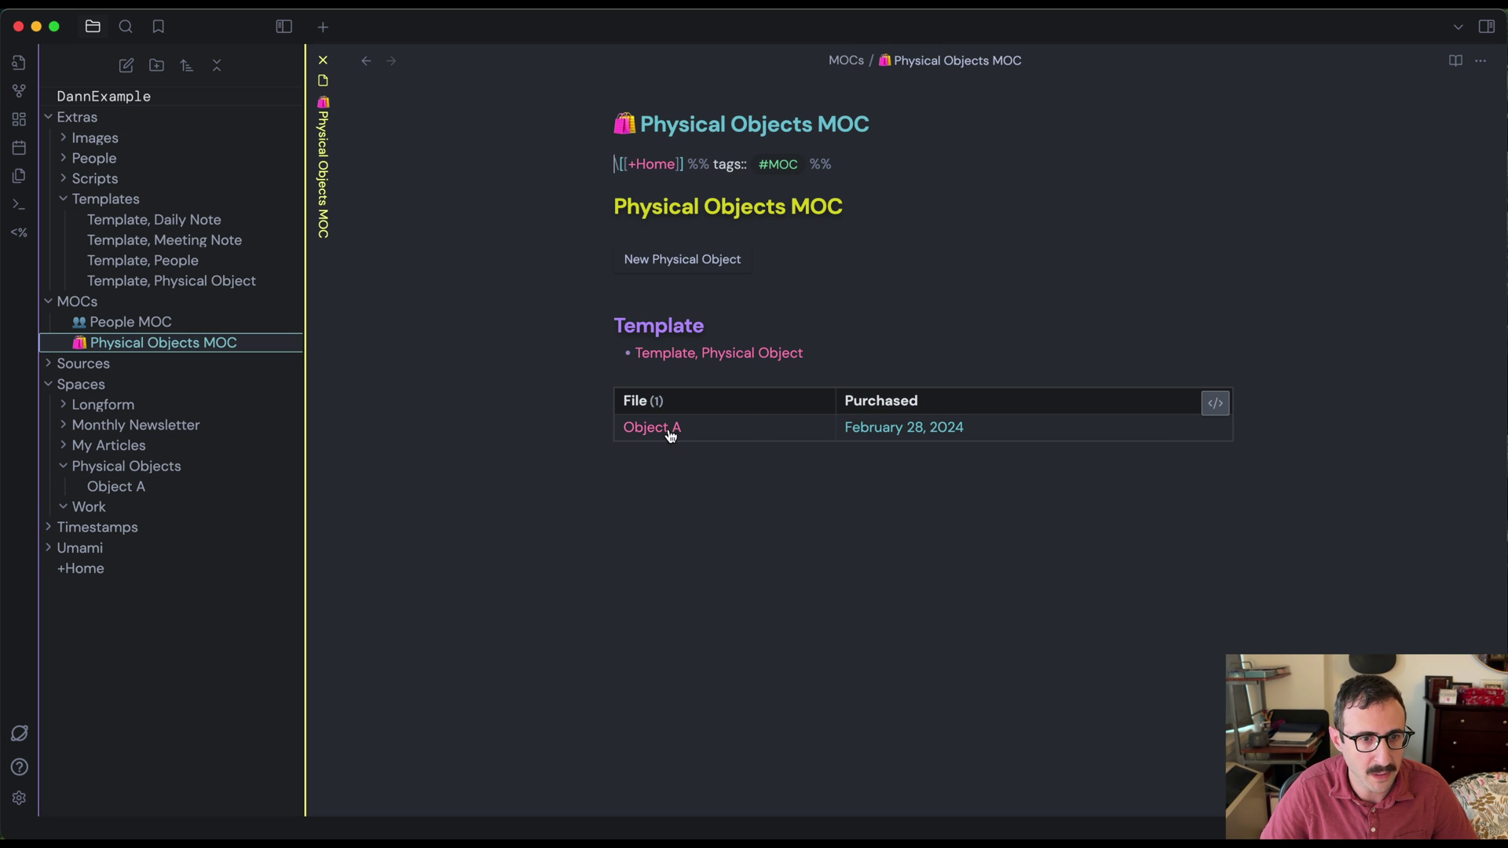
mouse_move(663, 427)
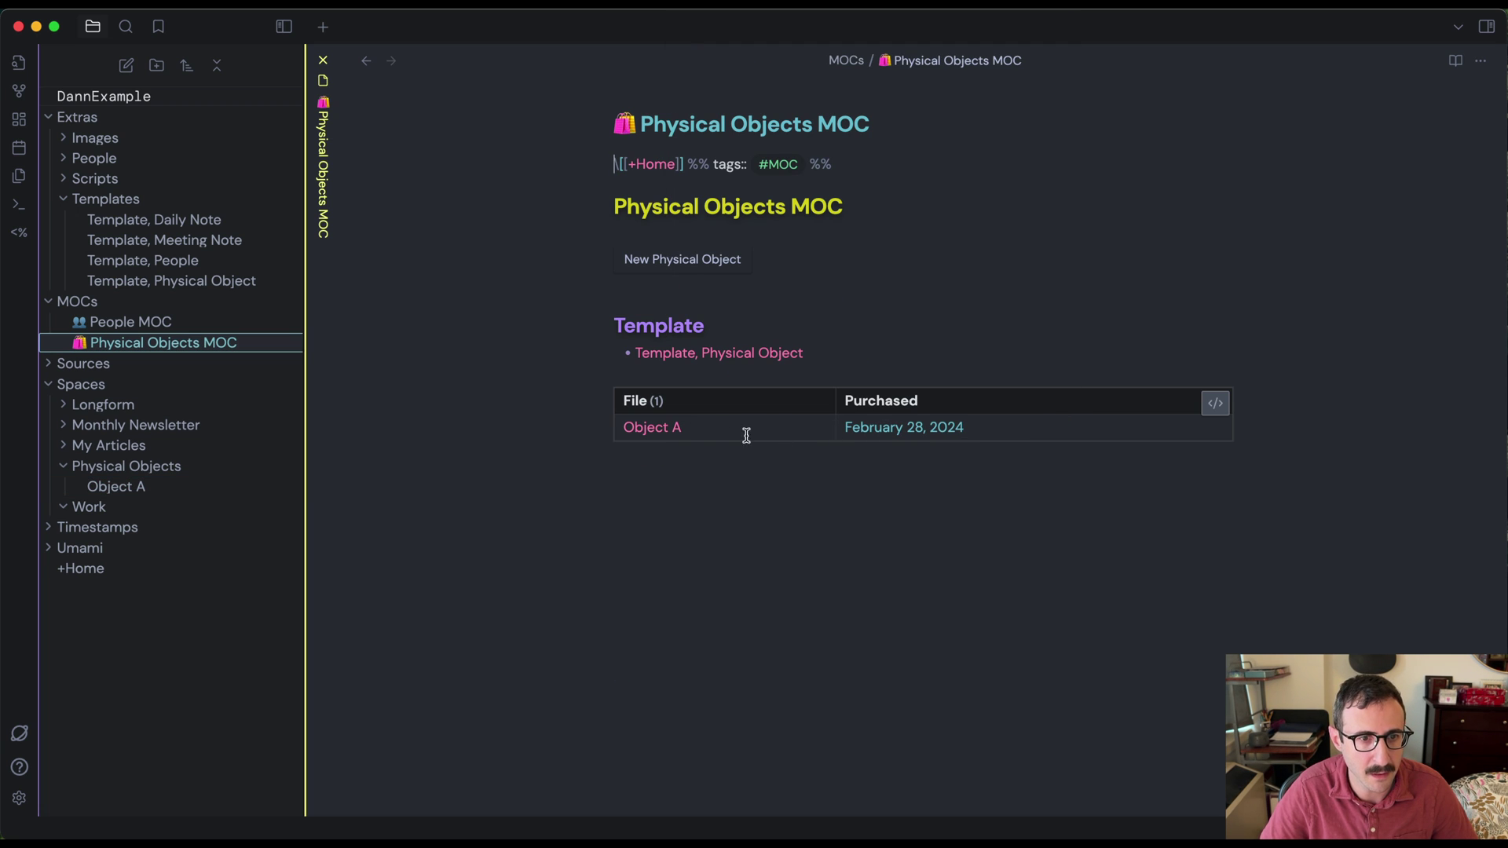